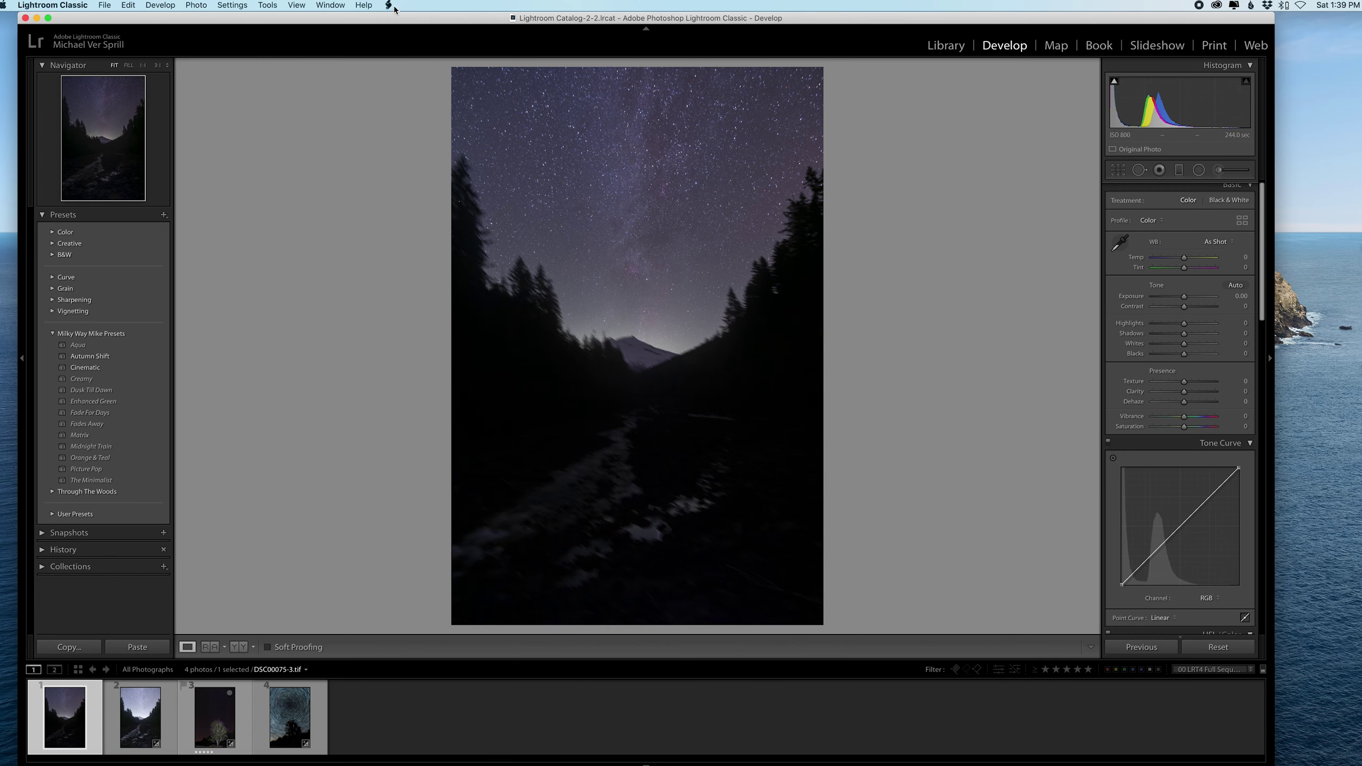
Compare the sky and treeline detail in DSC00075-3.tif and DSC00089-3.tif at close zoom.
left_click(531, 290)
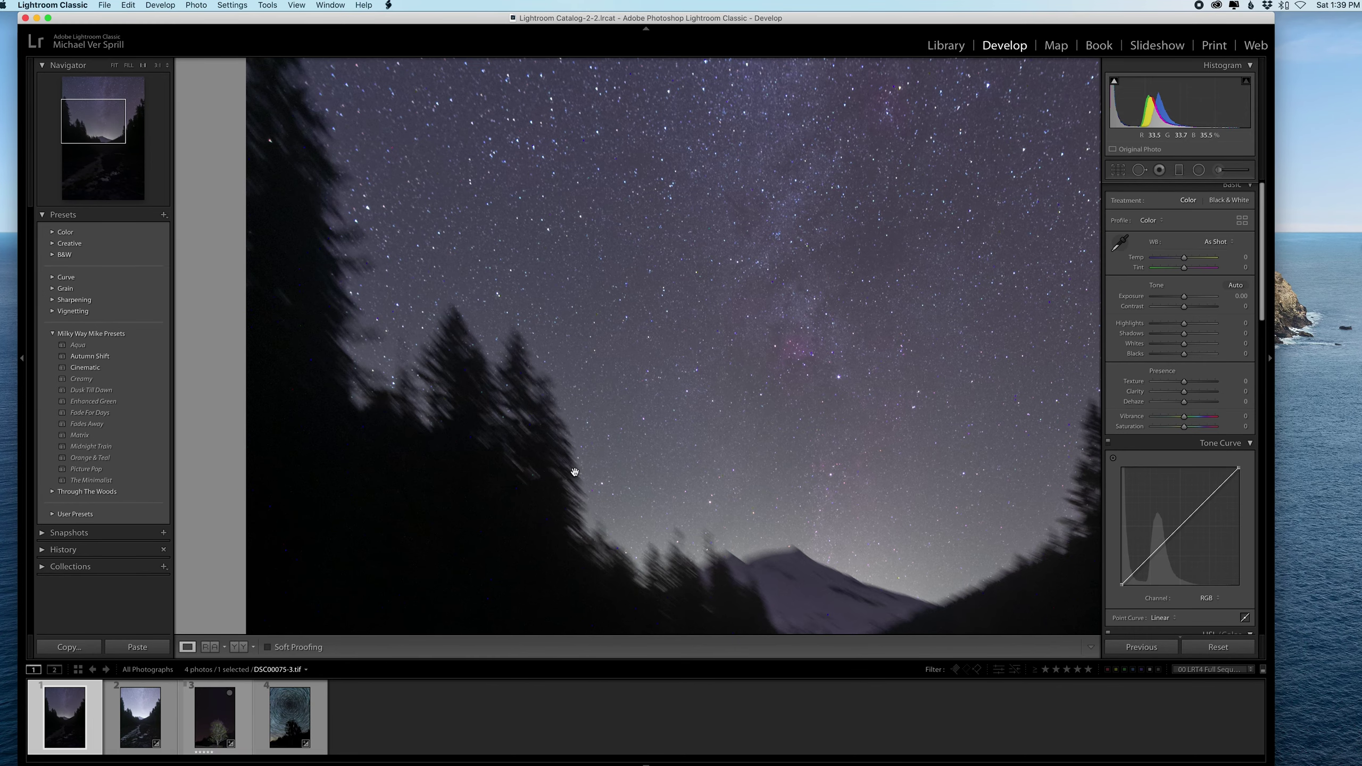
left_click_drag(574, 471, 366, 469)
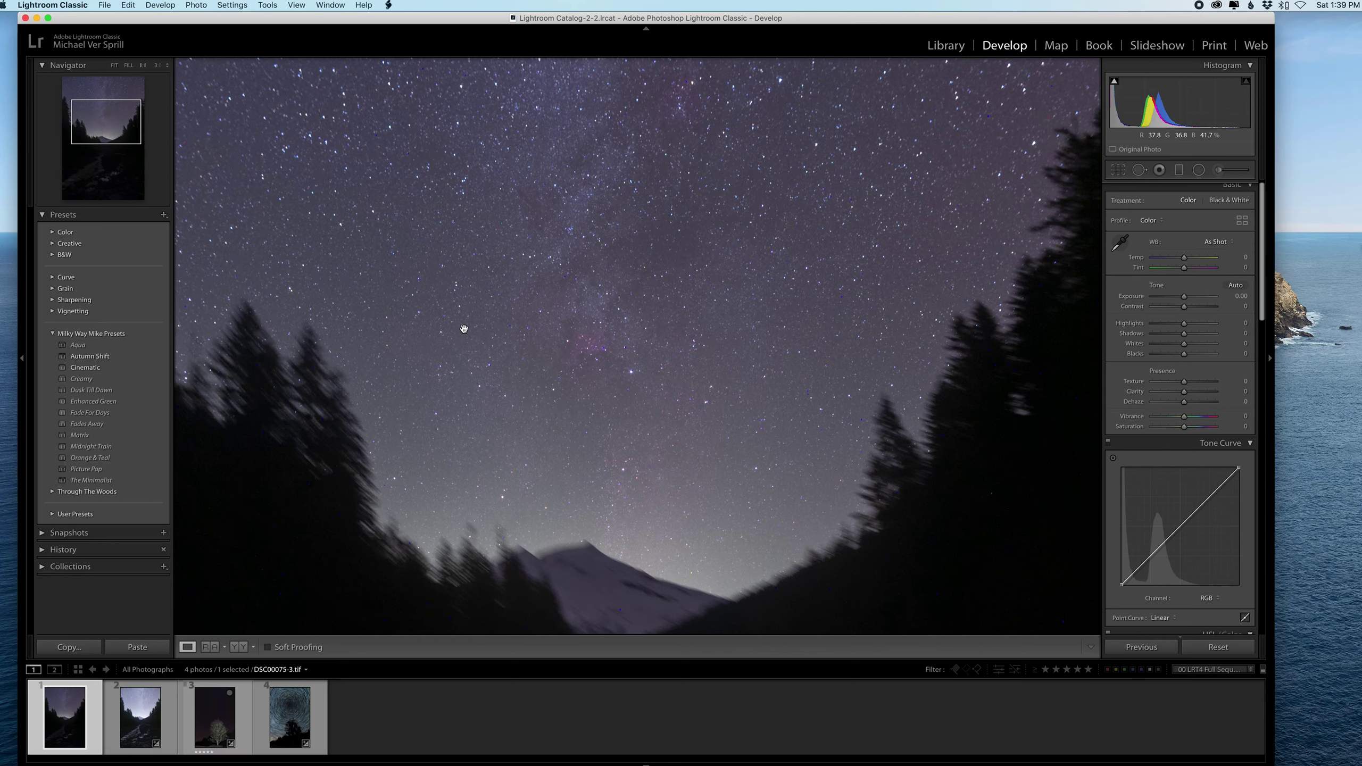
left_click_drag(433, 348, 589, 301)
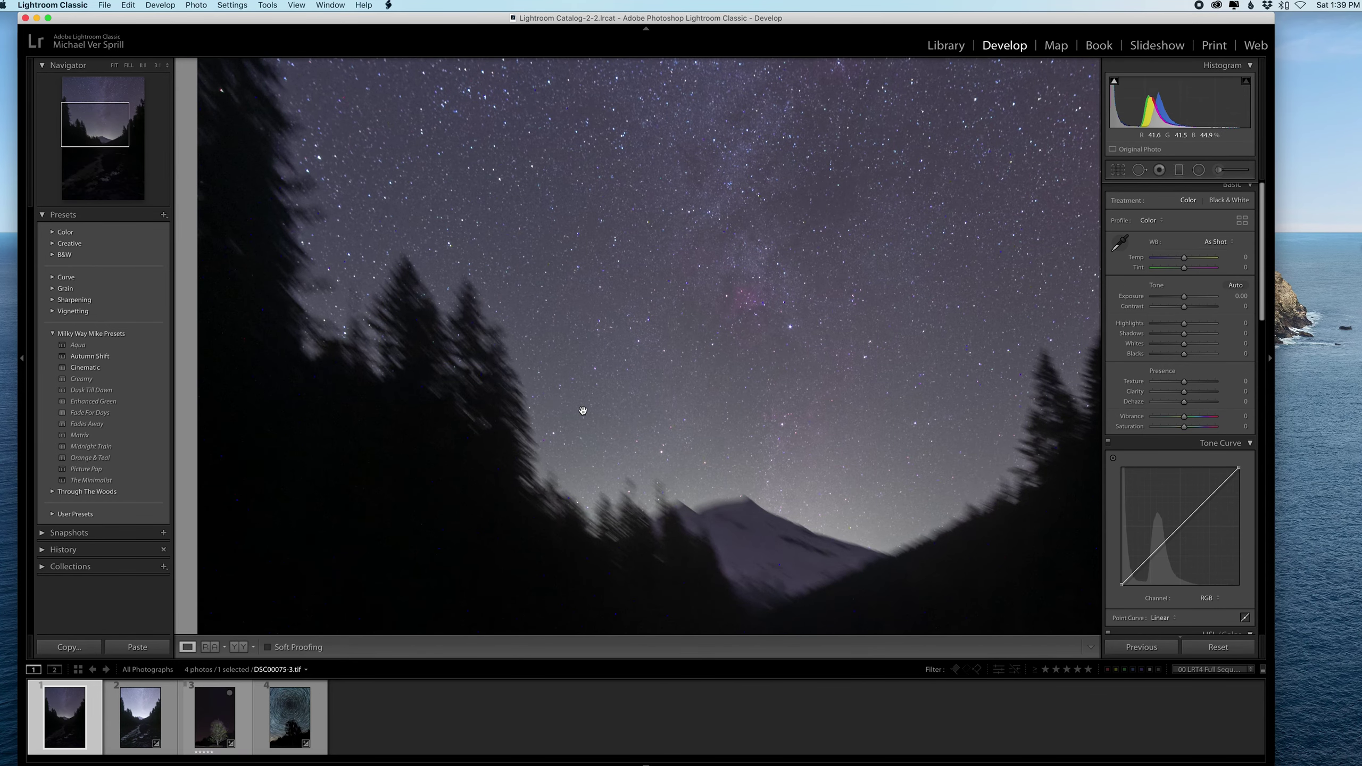
left_click_drag(606, 408, 507, 391)
left_click(134, 728)
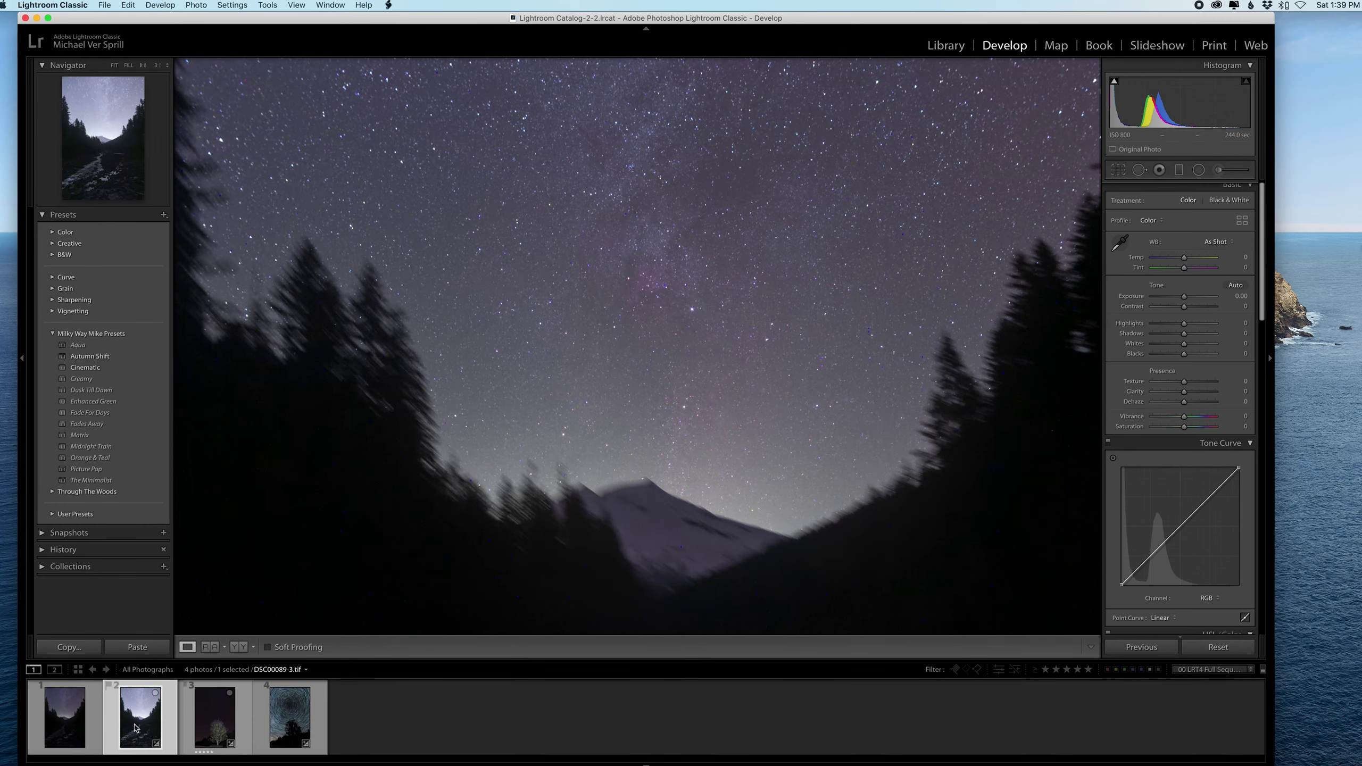
left_click(492, 423)
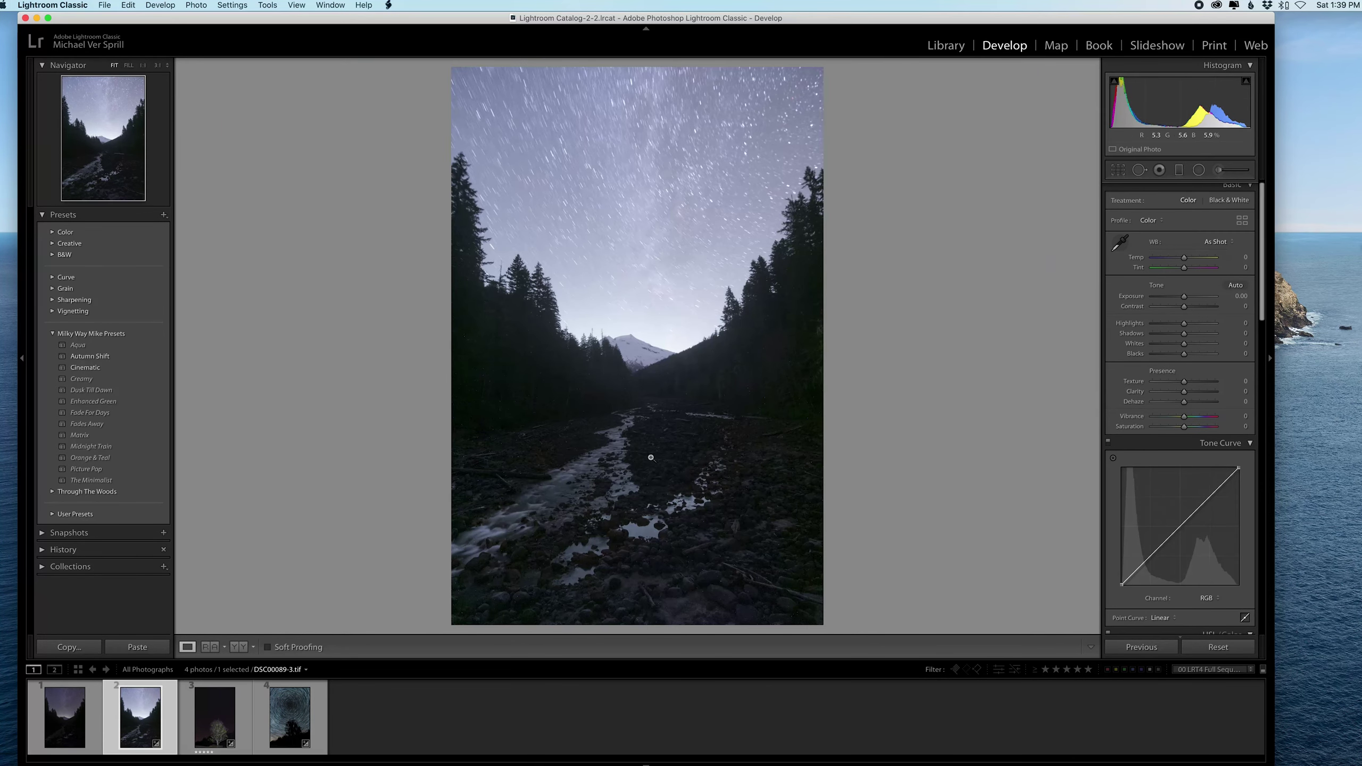
left_click(498, 414)
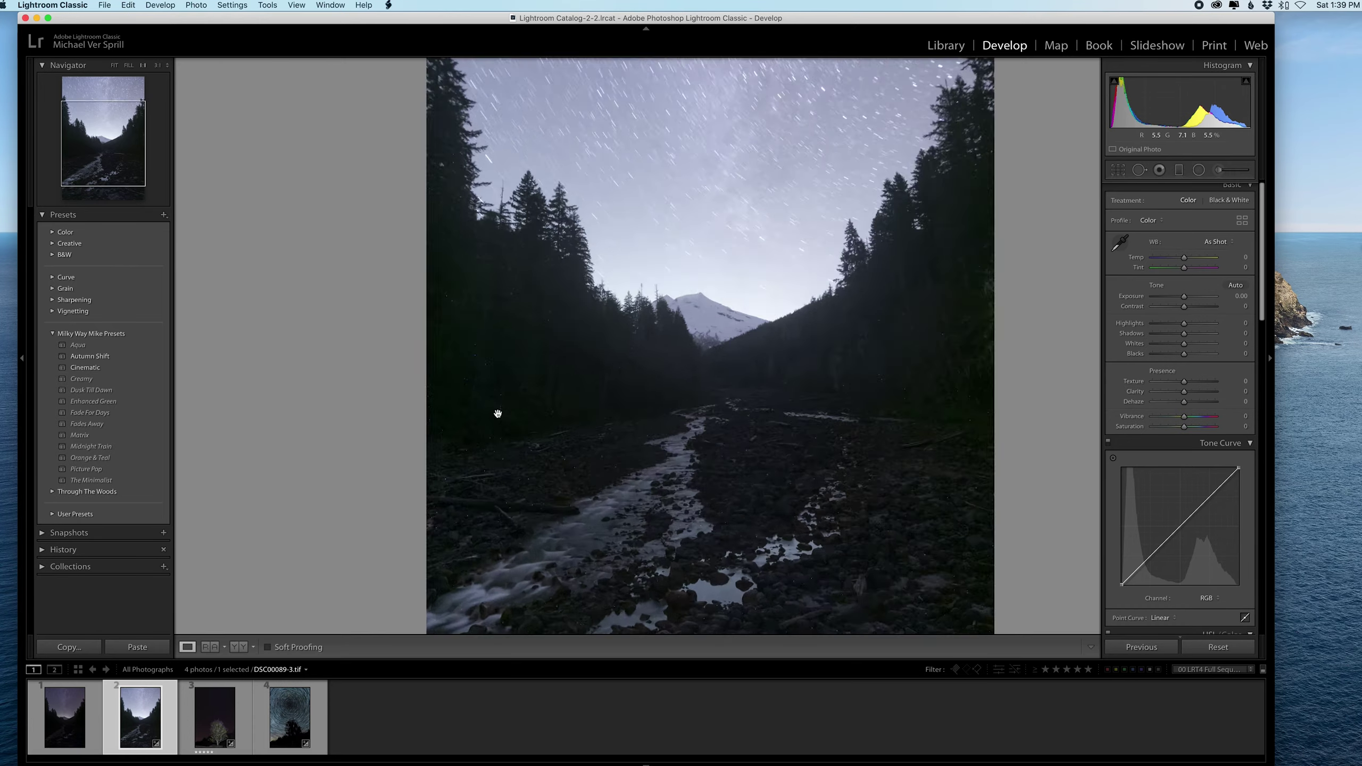
left_click_drag(562, 380, 517, 509)
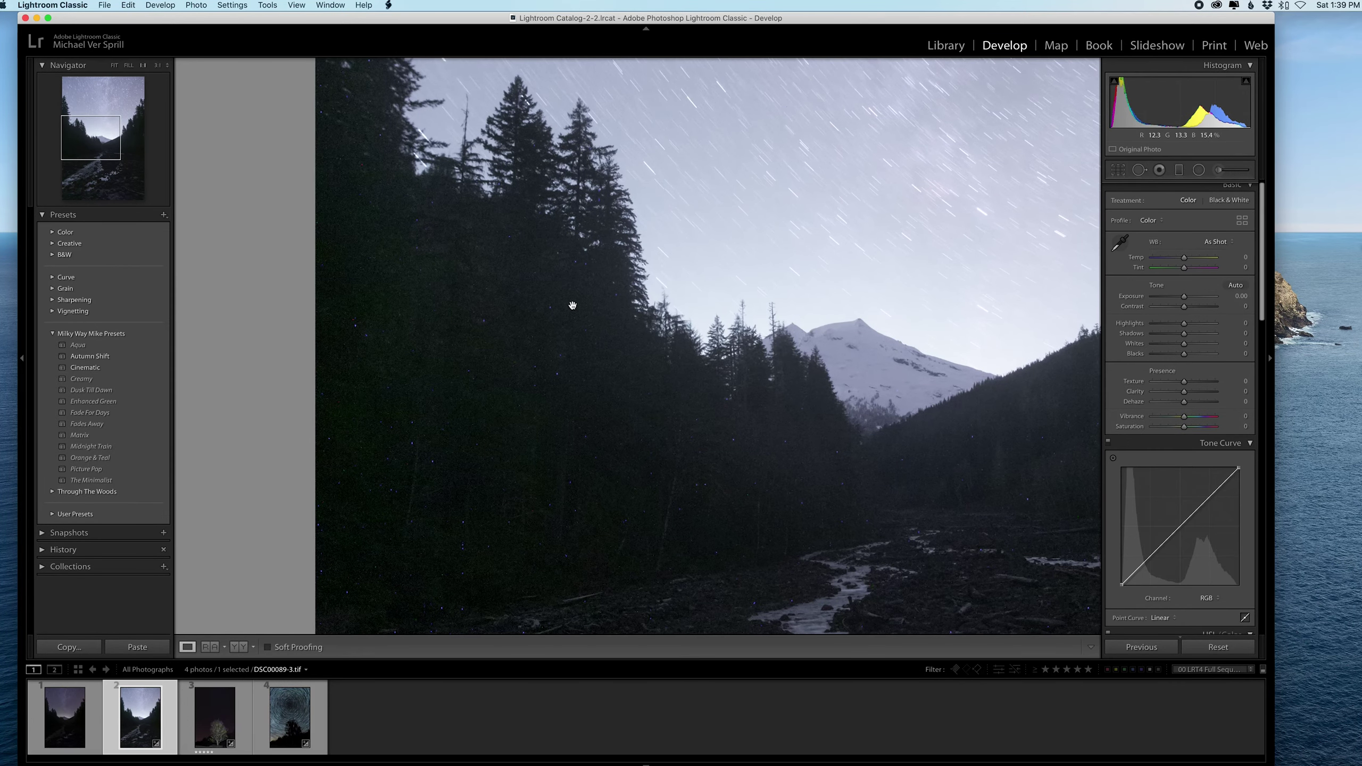
left_click_drag(571, 305, 478, 456)
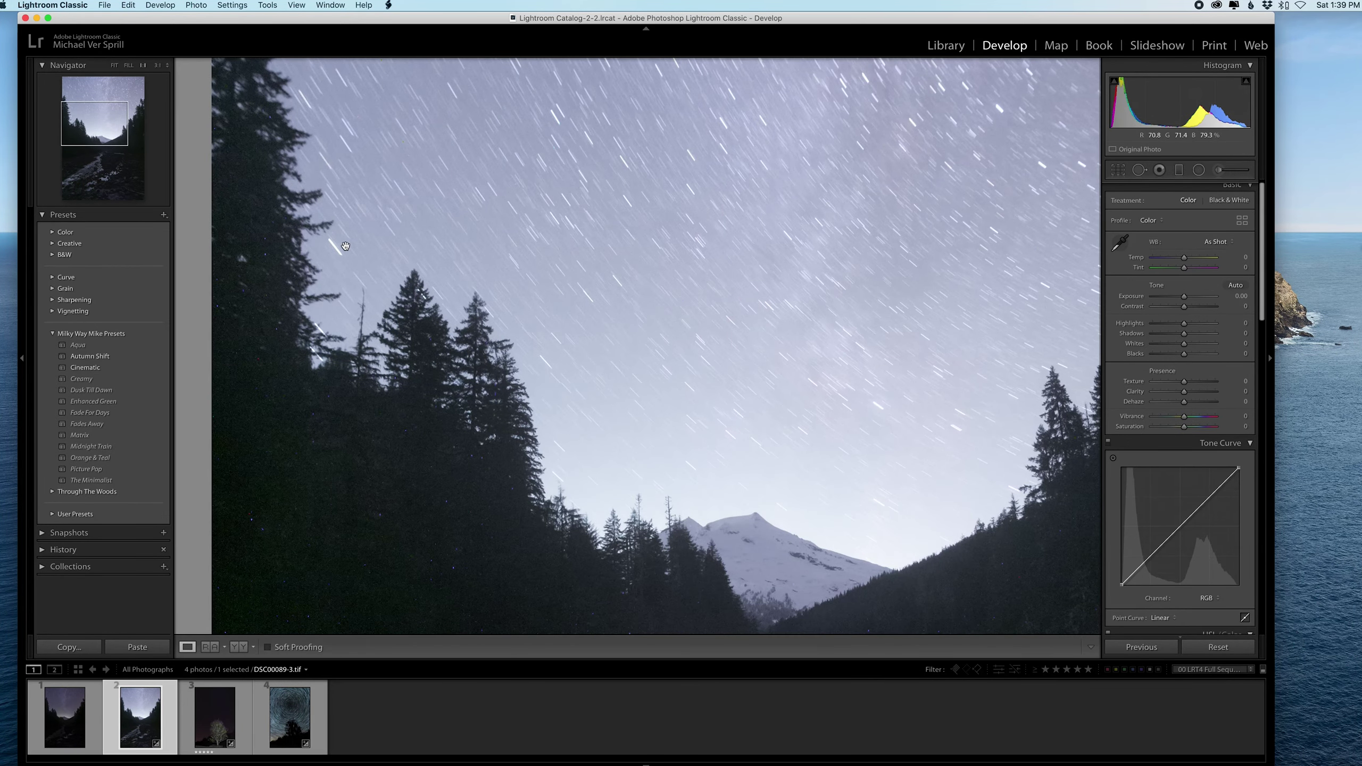
key("Left")
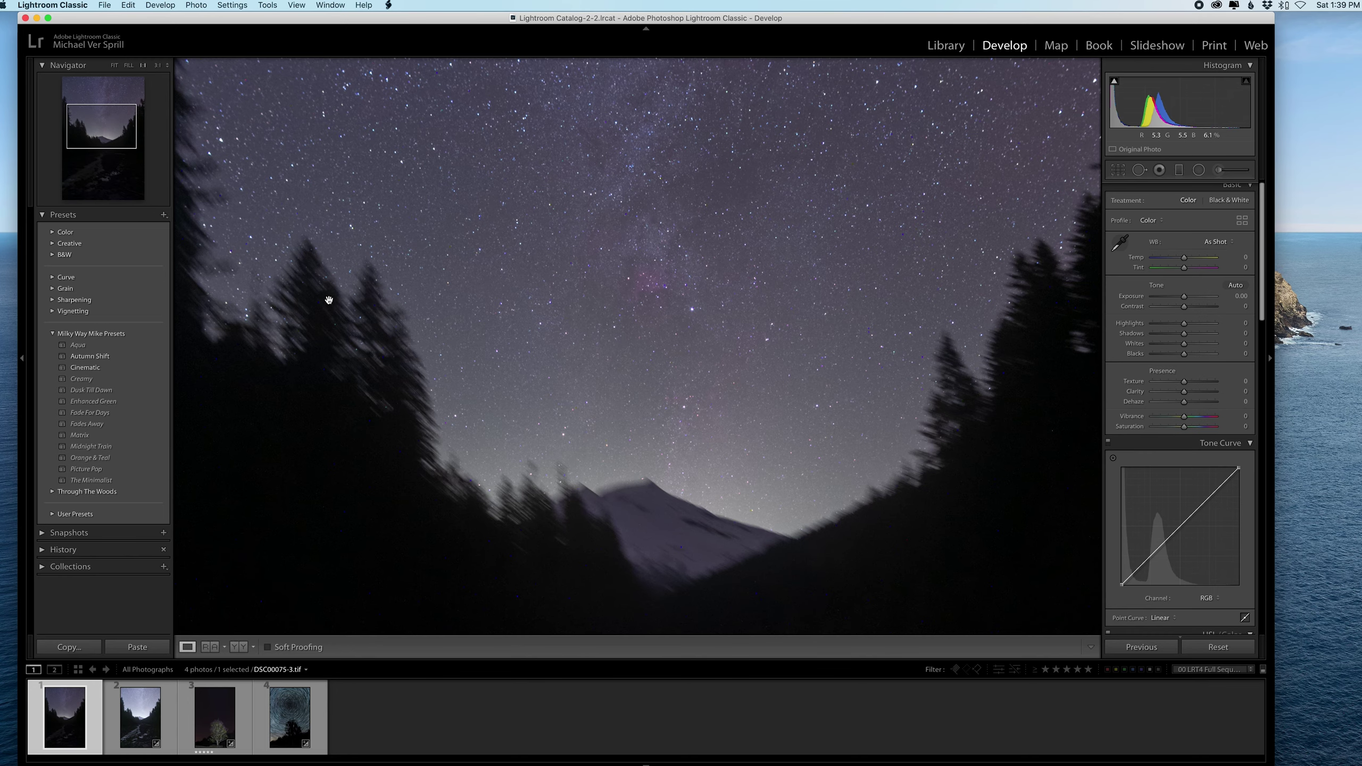
left_click(382, 267)
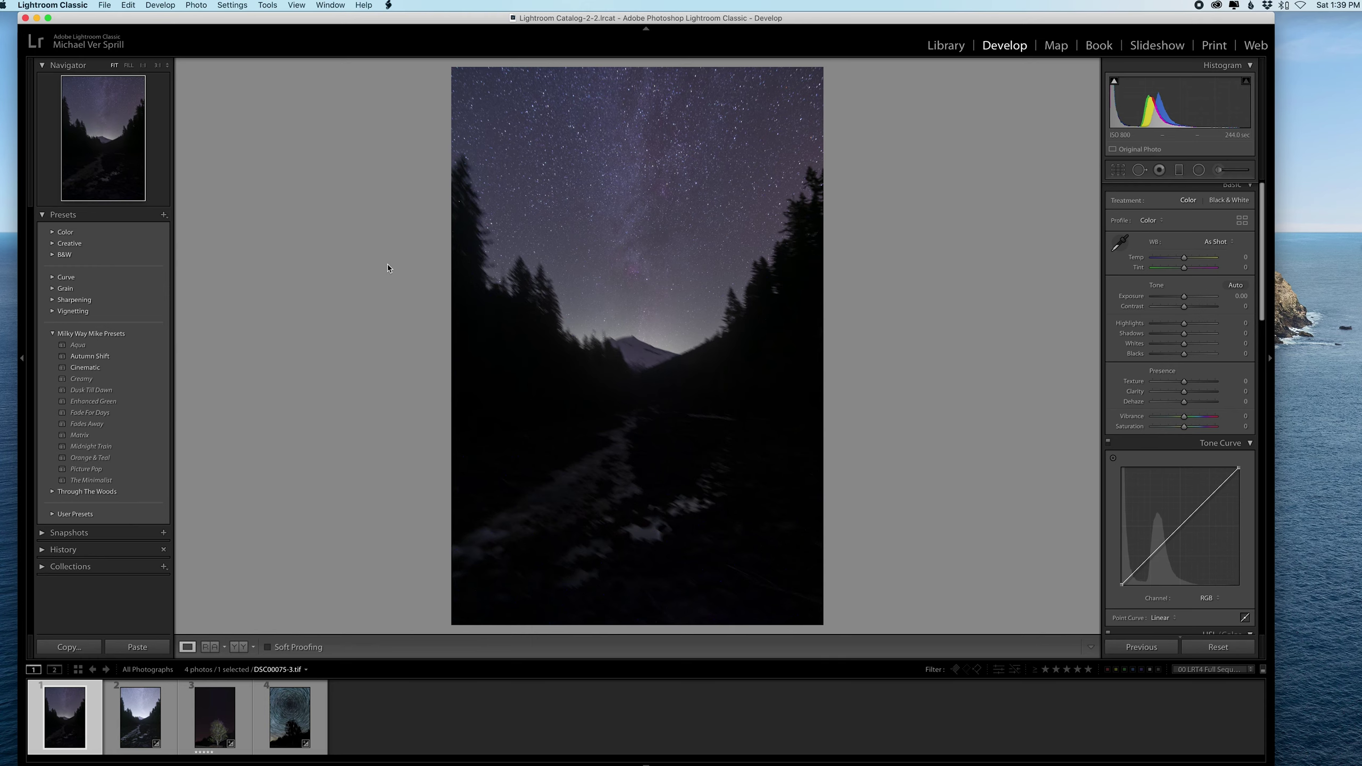
Open _DSC4521.jpg and Comet long.jpg together as layers in one Photoshop document.
left_click(213, 709)
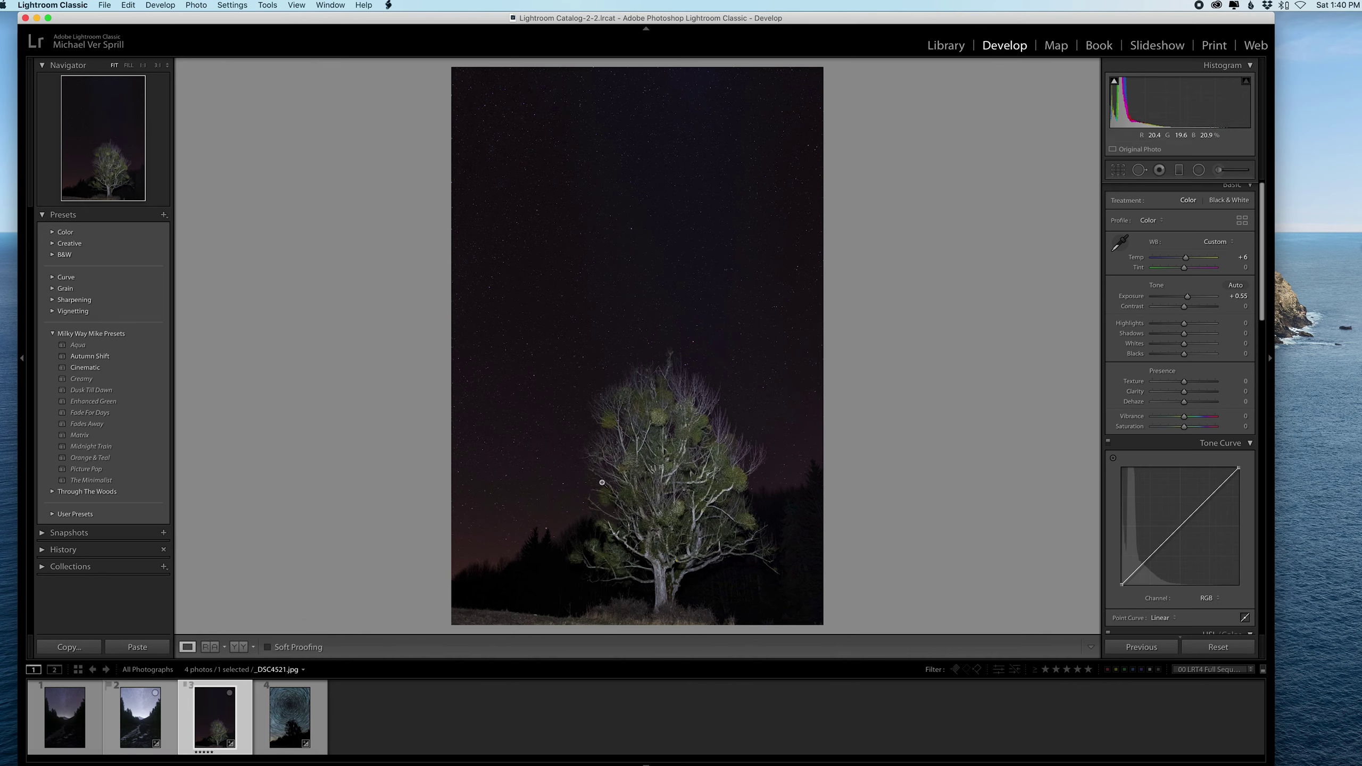
key("Right")
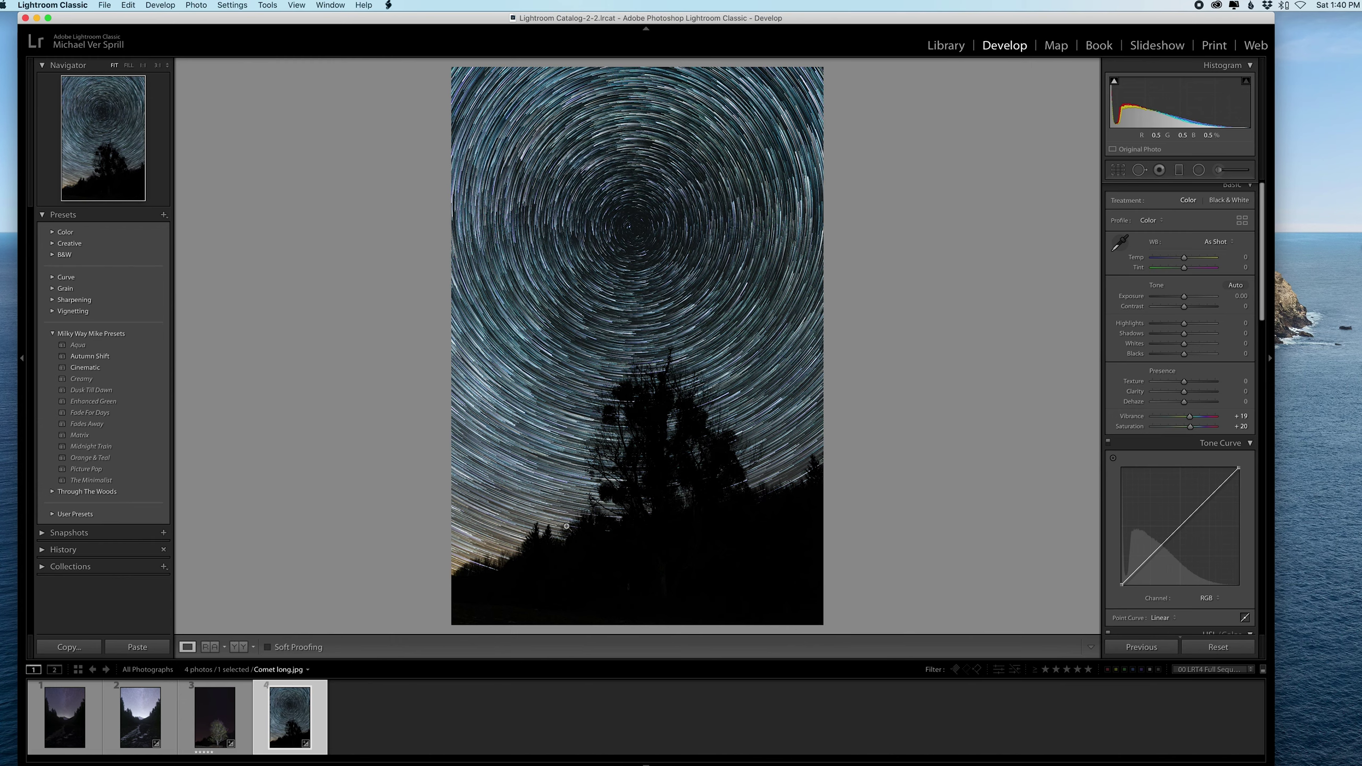
left_click(236, 687)
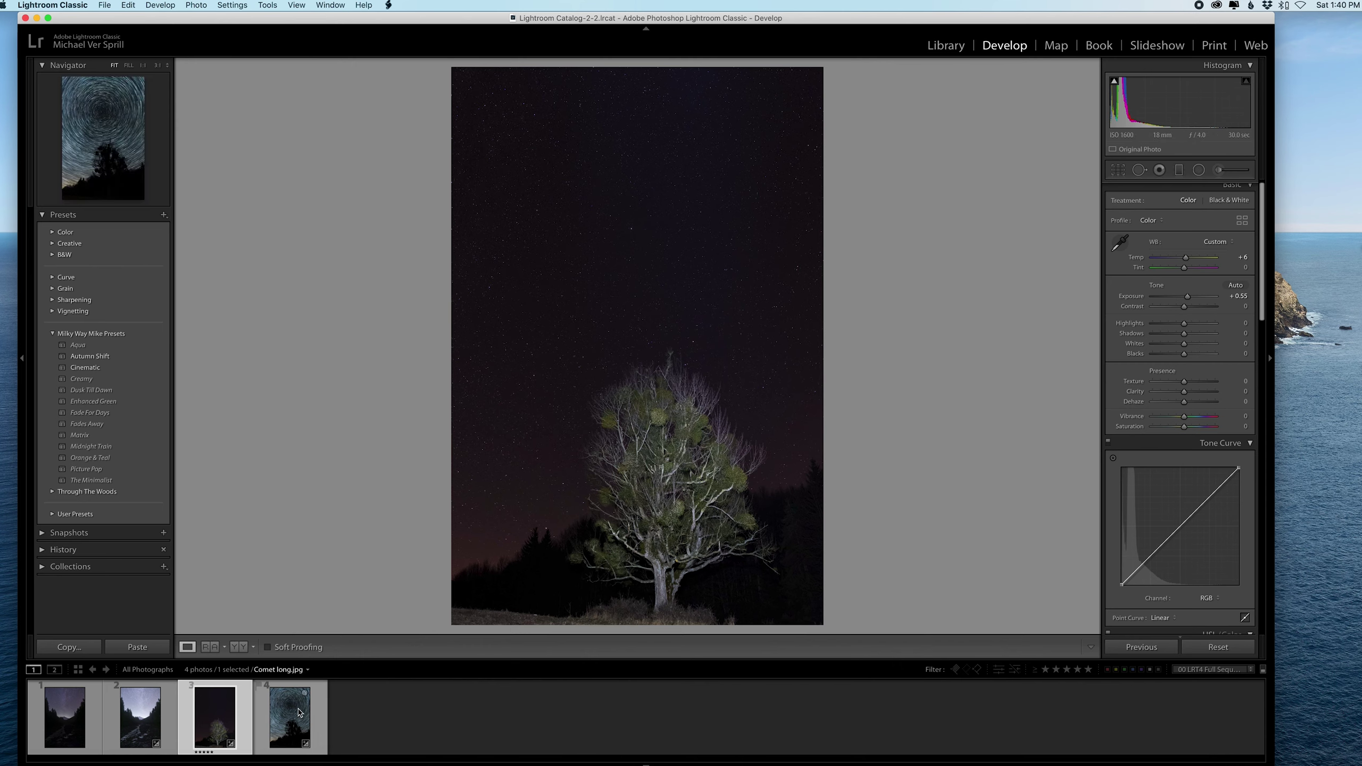
left_click(295, 717, "super")
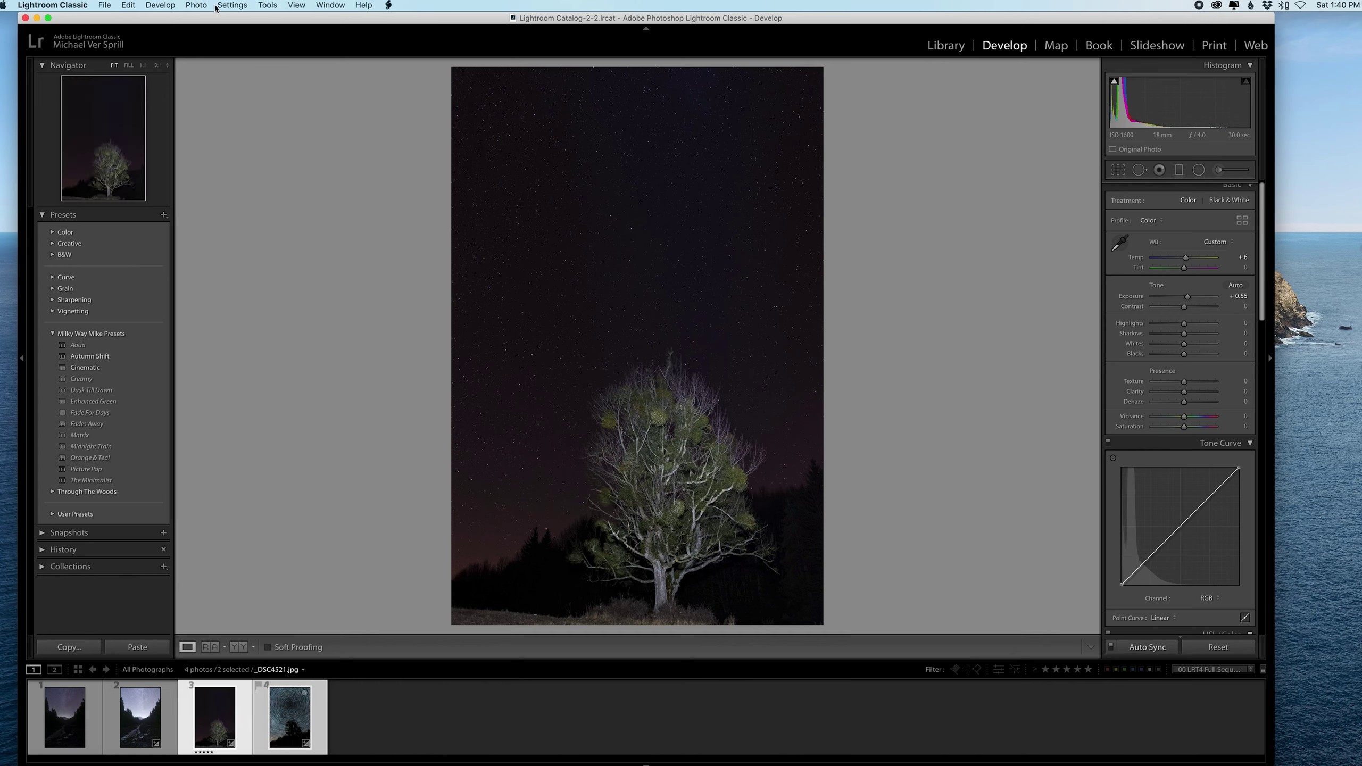
left_click(195, 4)
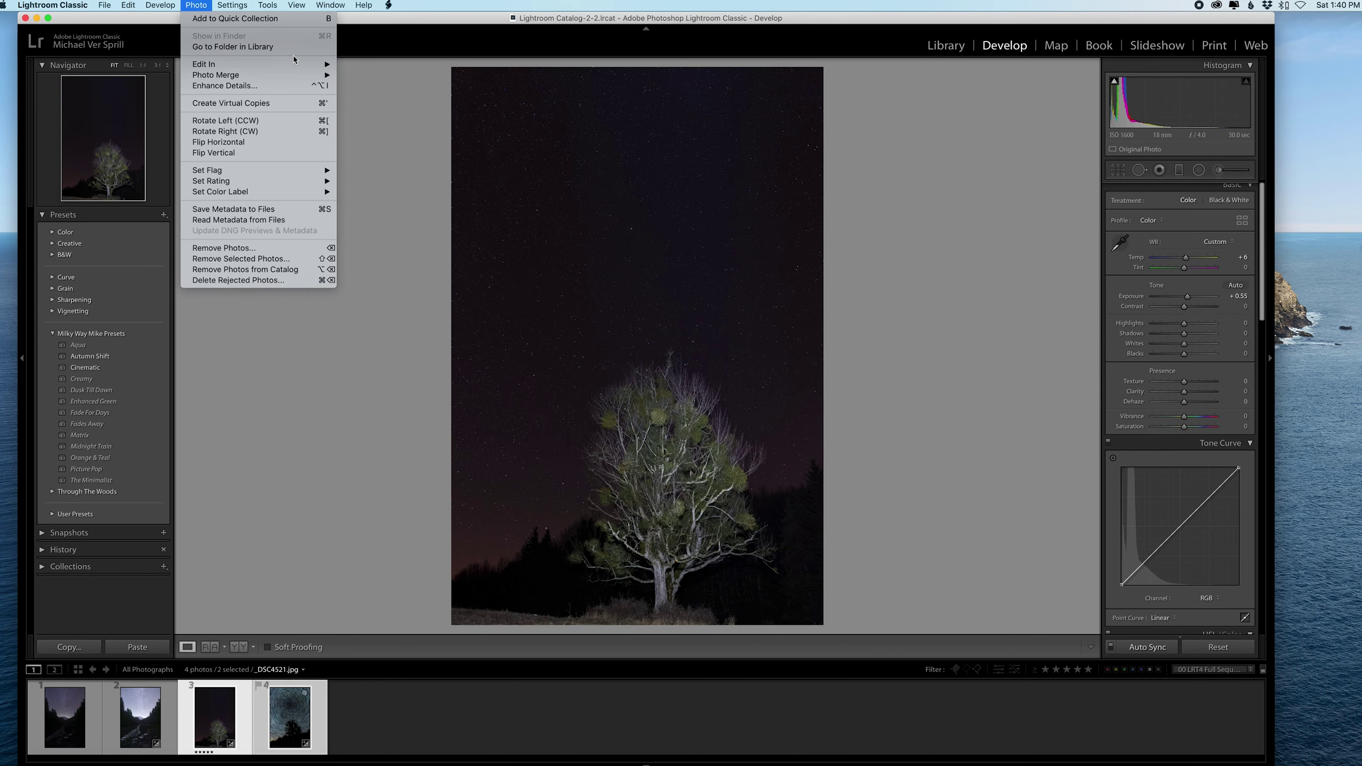
mouse_move(283, 65)
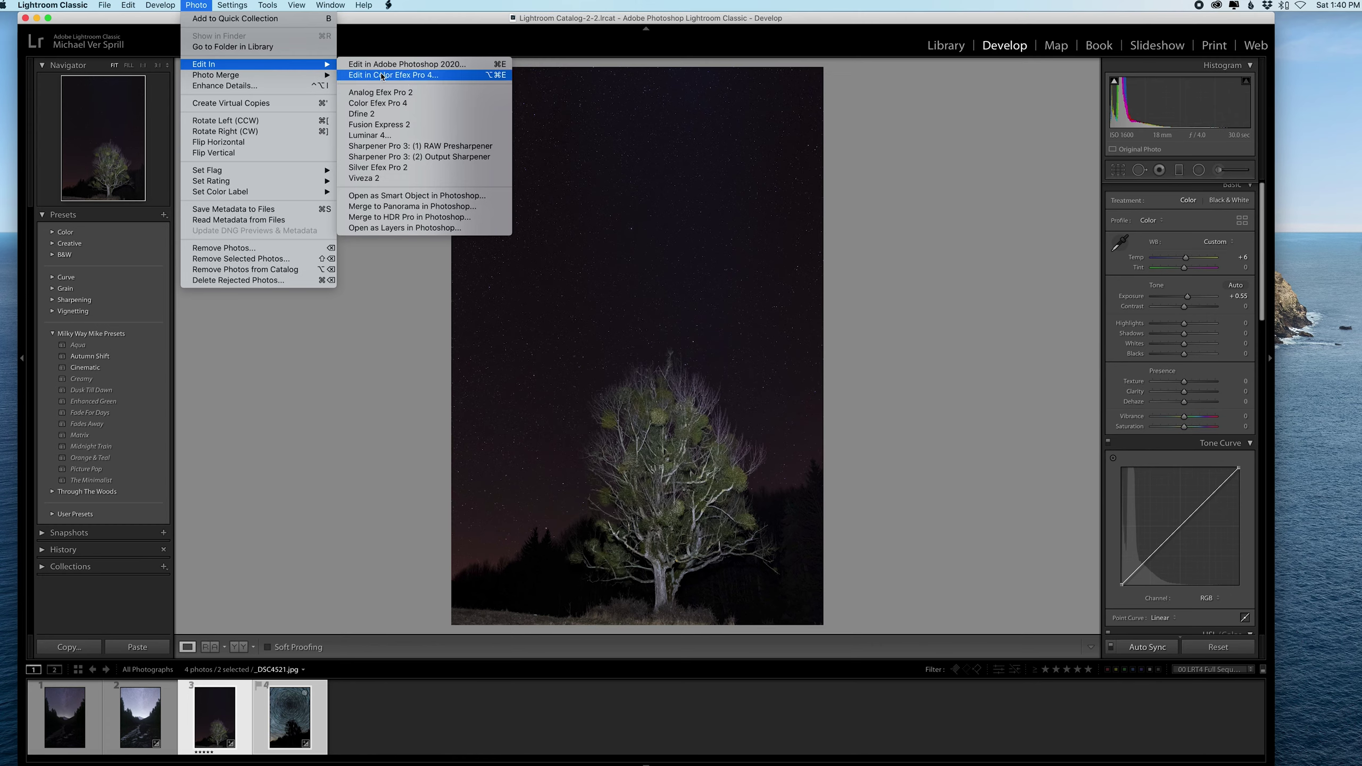
left_click(393, 231)
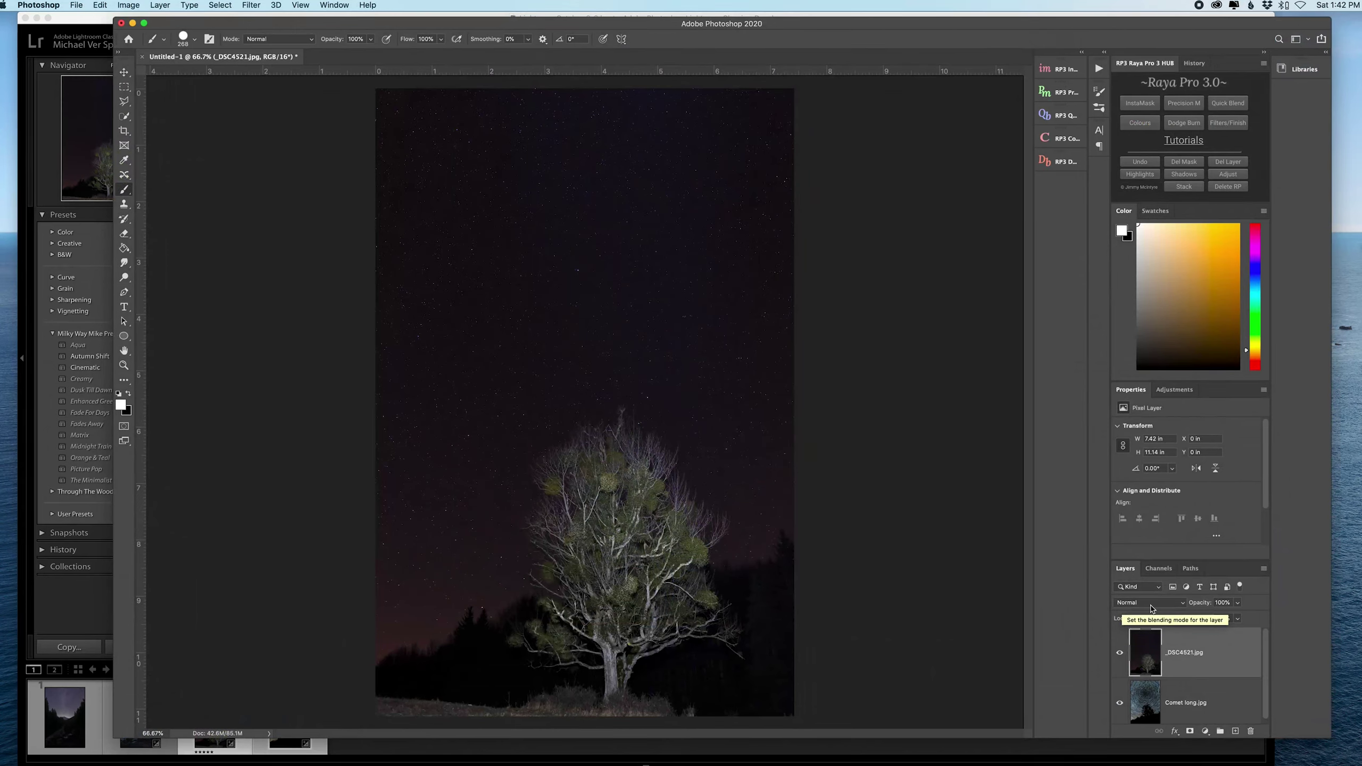
Set the blend mode of the _DSC4521.jpg layer to Lighten.
left_click(1185, 608)
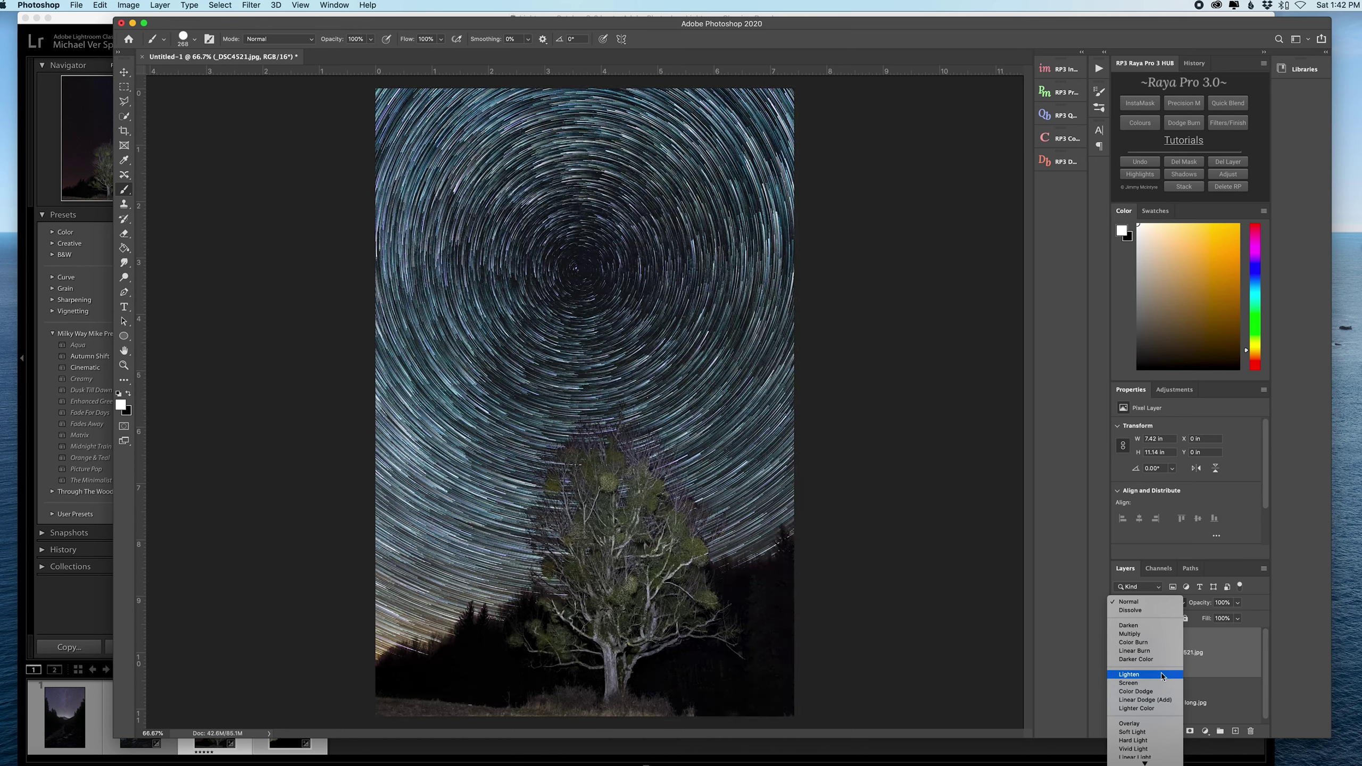
left_click(1163, 677)
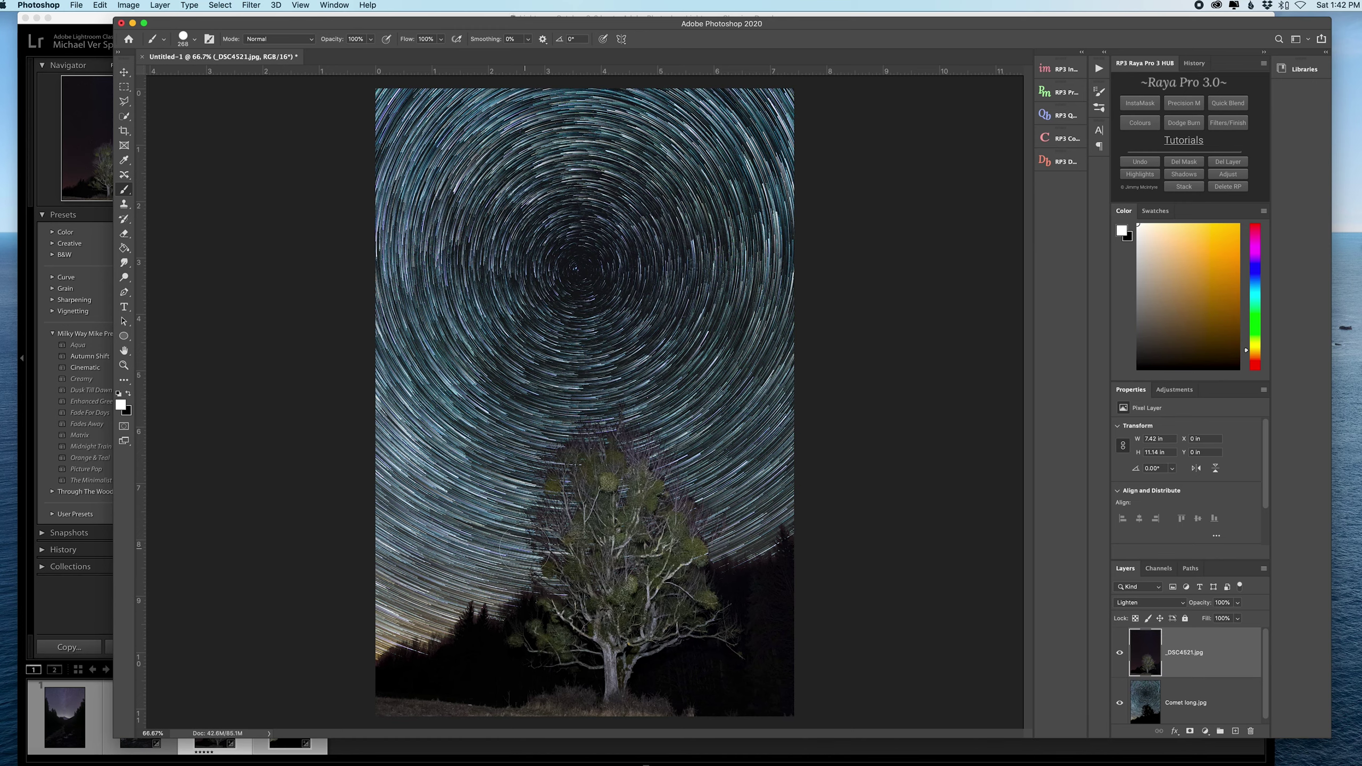
Nudge the _DSC4521.jpg layer with the Move tool to about X 0.01 in, Y -0.09 in to align the tree with the star trail image.
scroll(526, 552, "up", 8)
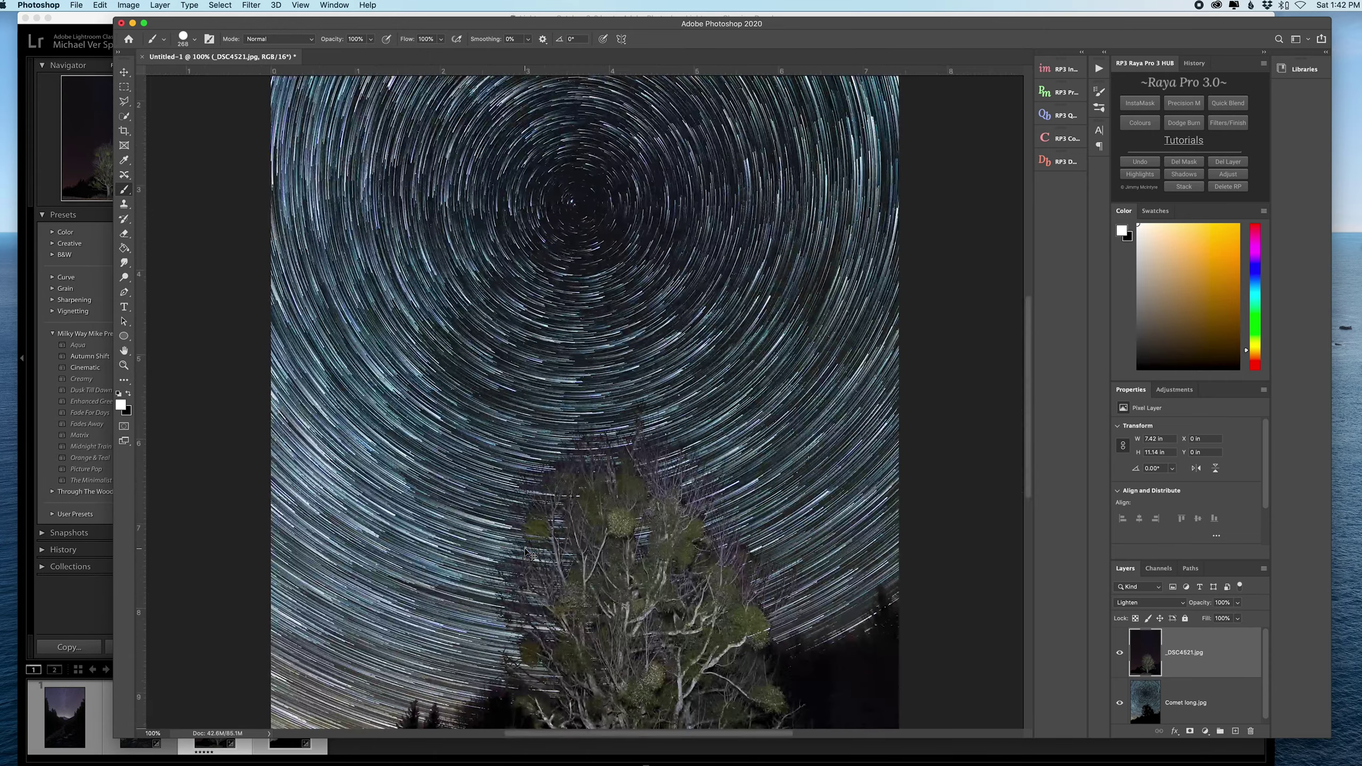
key("v")
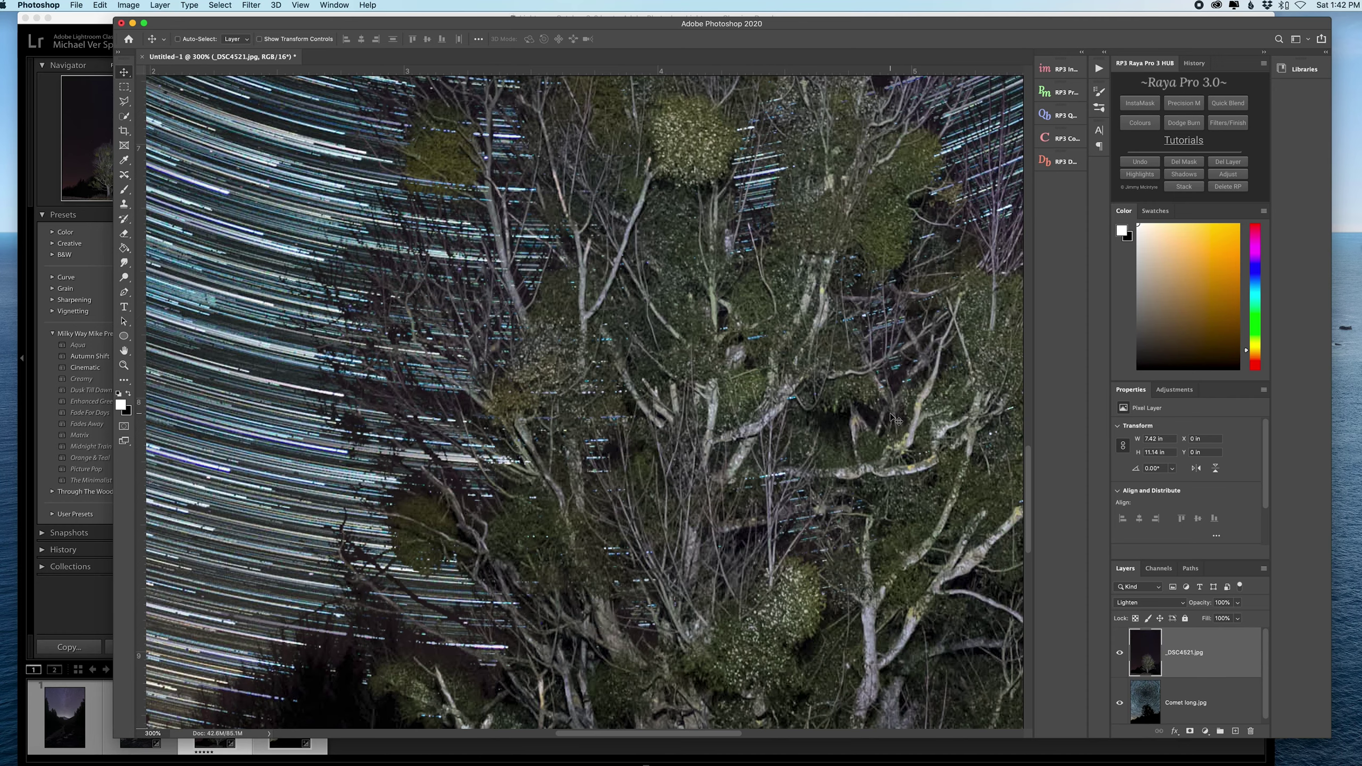
key("Left")
key("Left")
key("Left")
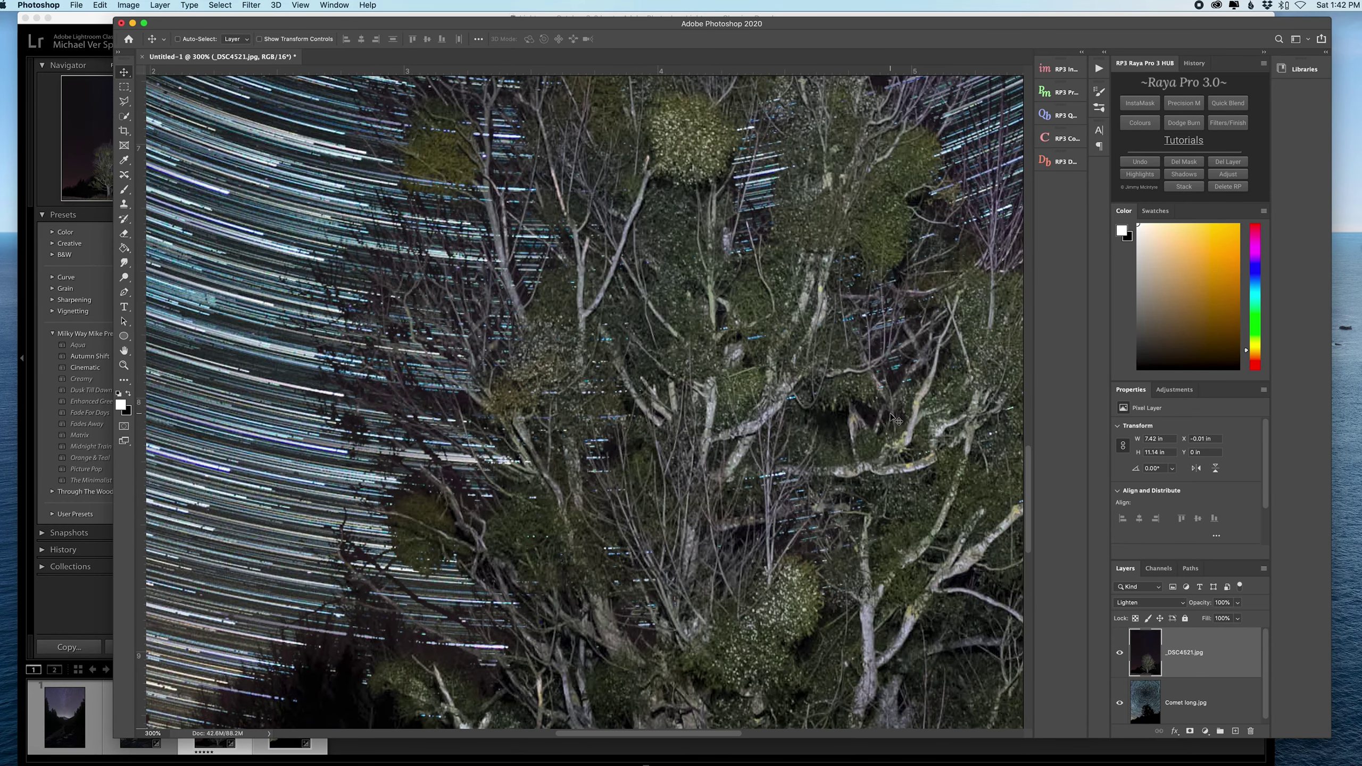
key("Up")
key("Up")
key("Up")
key("Up")
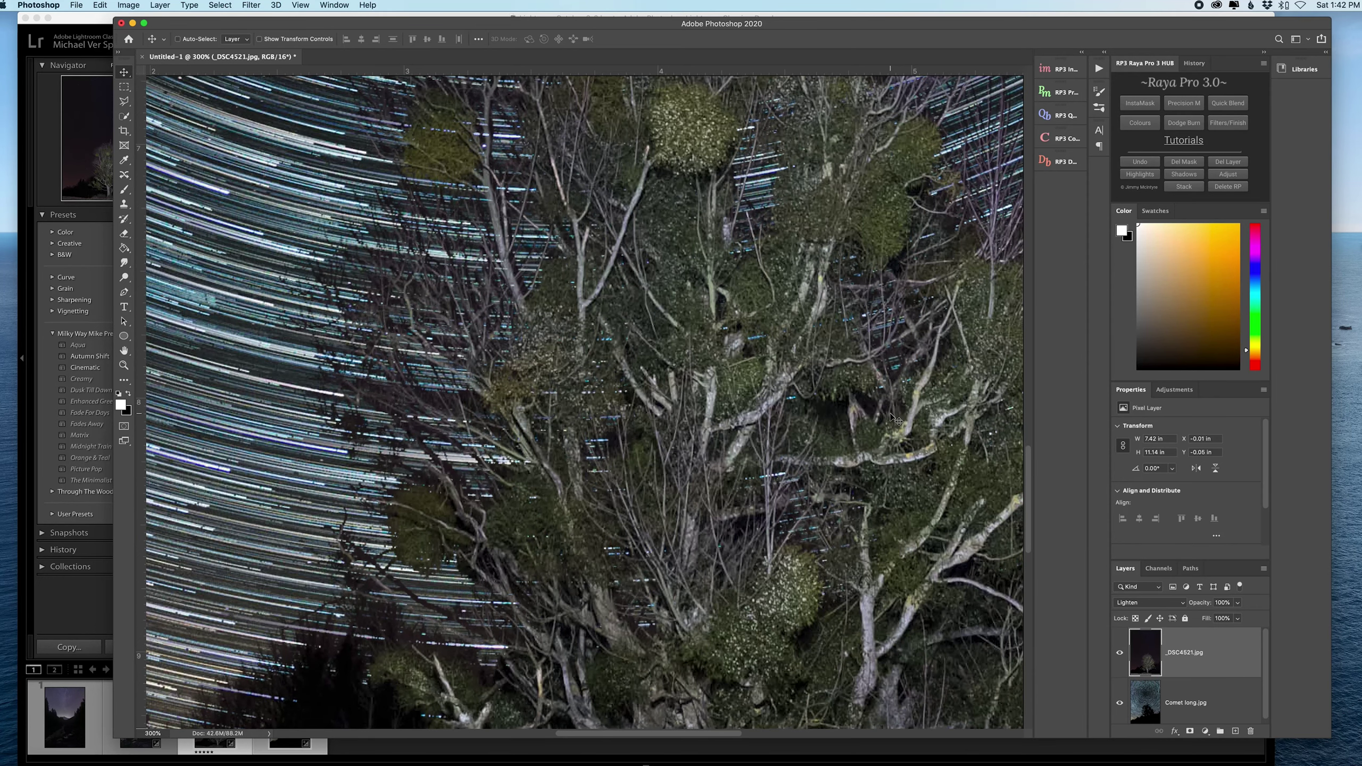
key("Right")
key("Right")
key("Right")
key("Up")
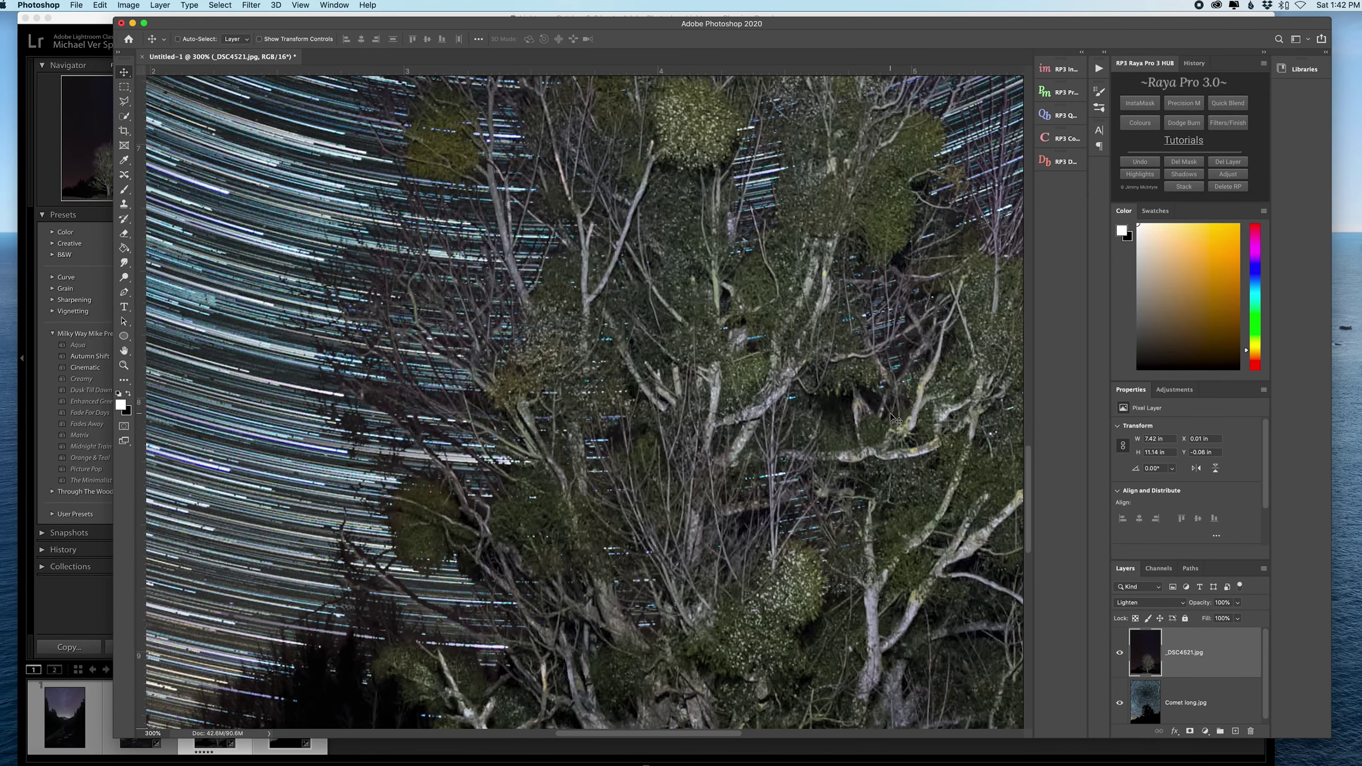
key("Up")
key("Up")
key("Up")
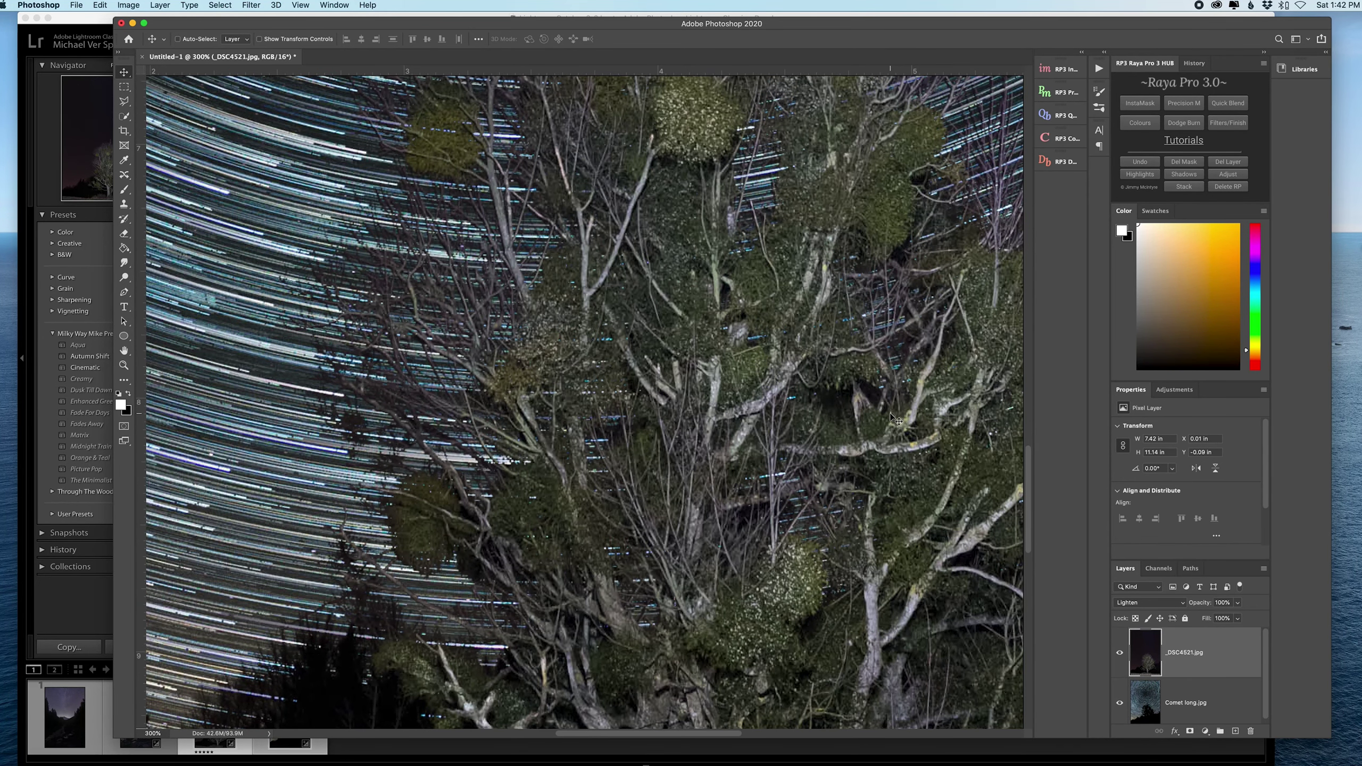
key("super+minus")
key("super+minus")
key("super+minus")
key("super+minus")
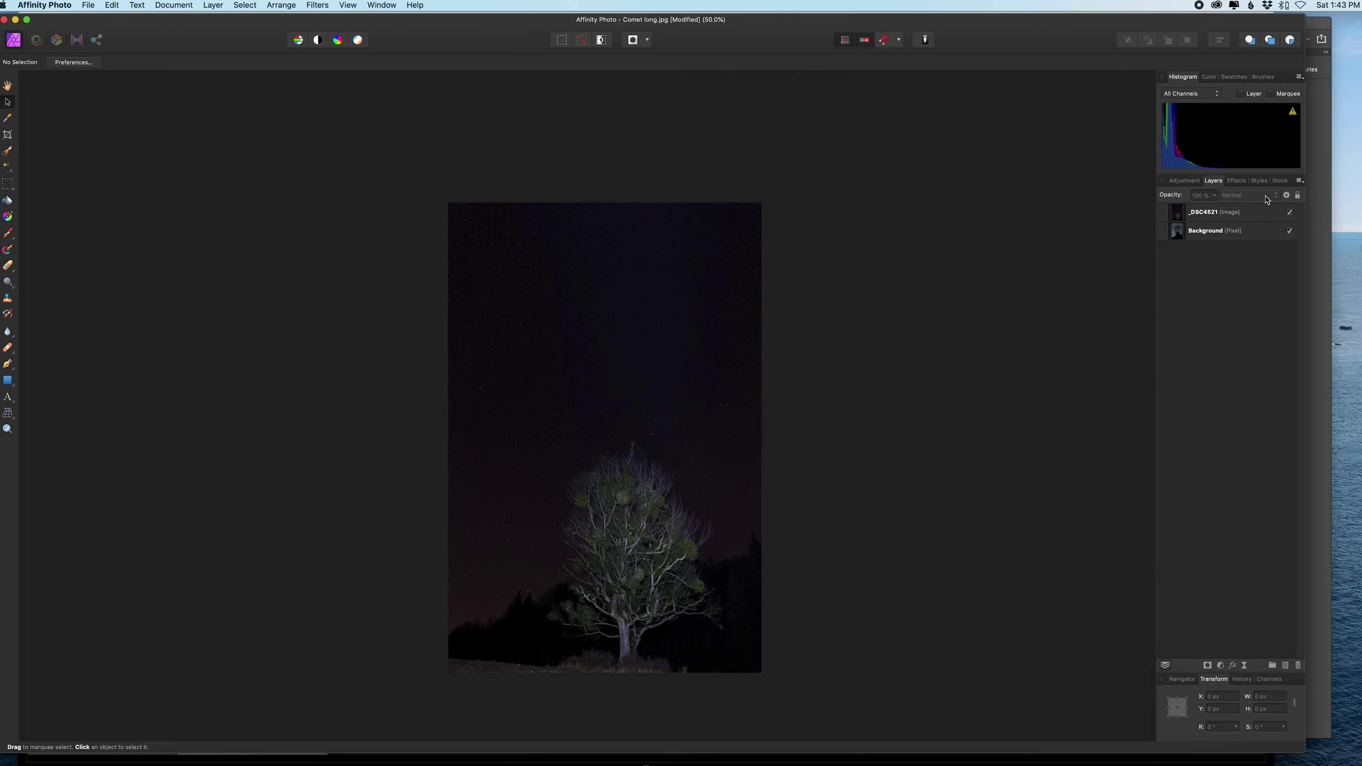
In Affinity Photo, set the blend mode of the _DSC4521 layer to Negation.
left_click(1247, 213)
left_click(1275, 198)
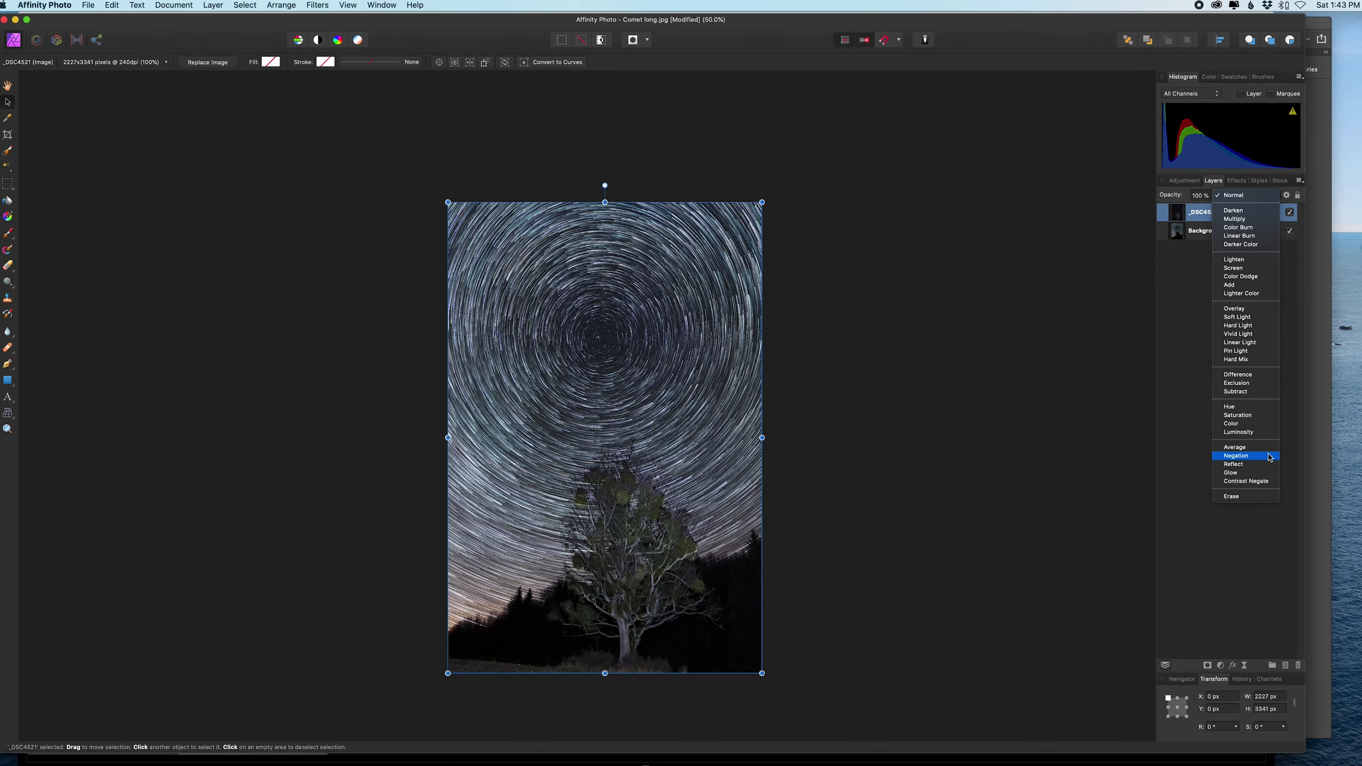
left_click(1267, 456)
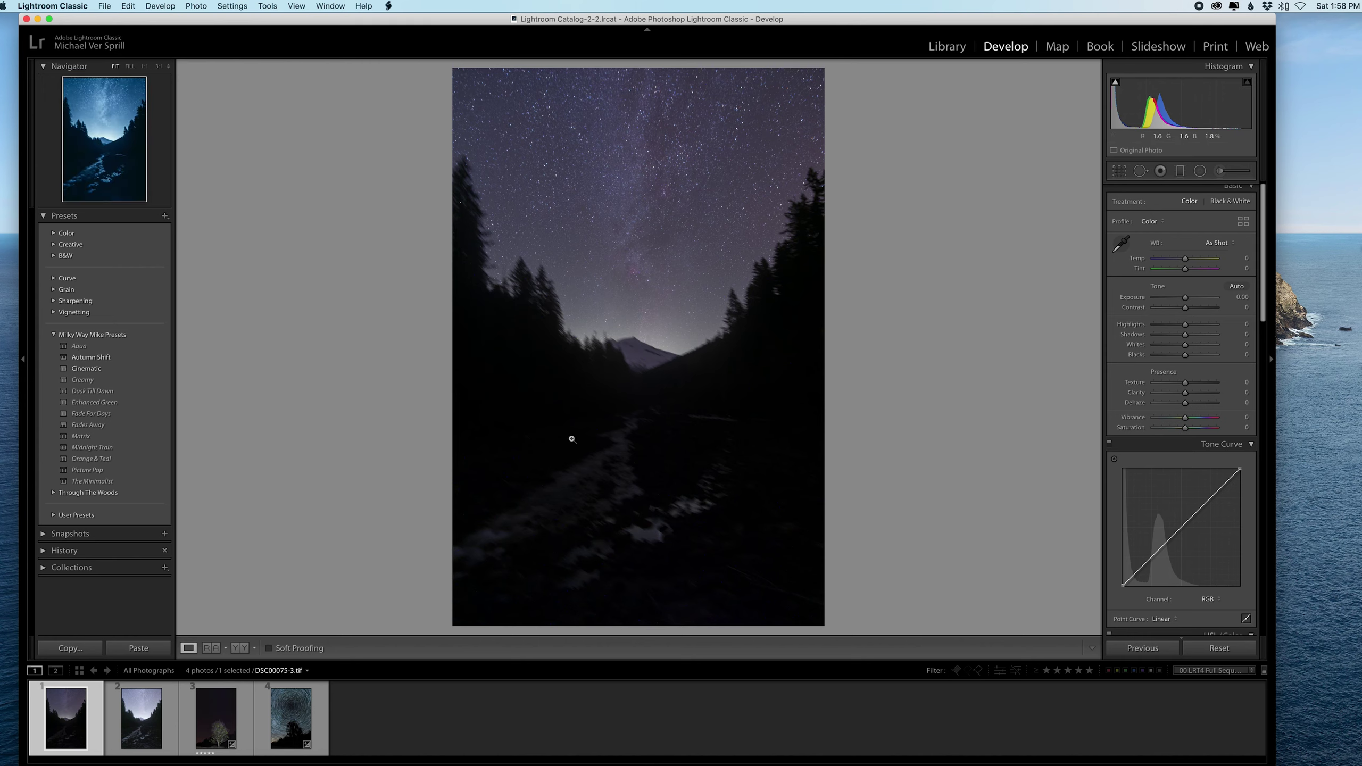
In Lightroom Classic, set Exposure to +0.55 and Highlights to -35 on DSC00075-3.tif, and Highlights to -96 on DSC00089-3.tif.
left_click_drag(1185, 297, 1175, 327)
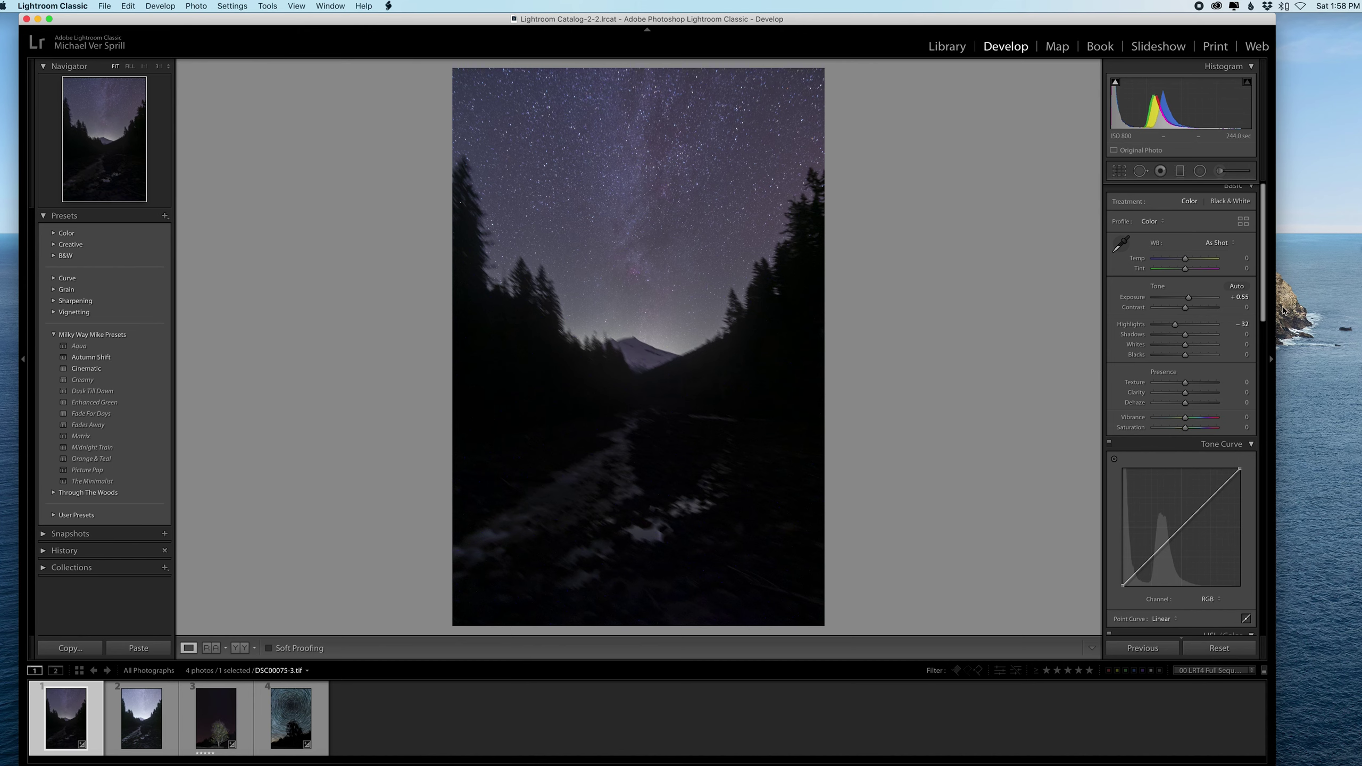
left_click_drag(1175, 325, 1173, 328)
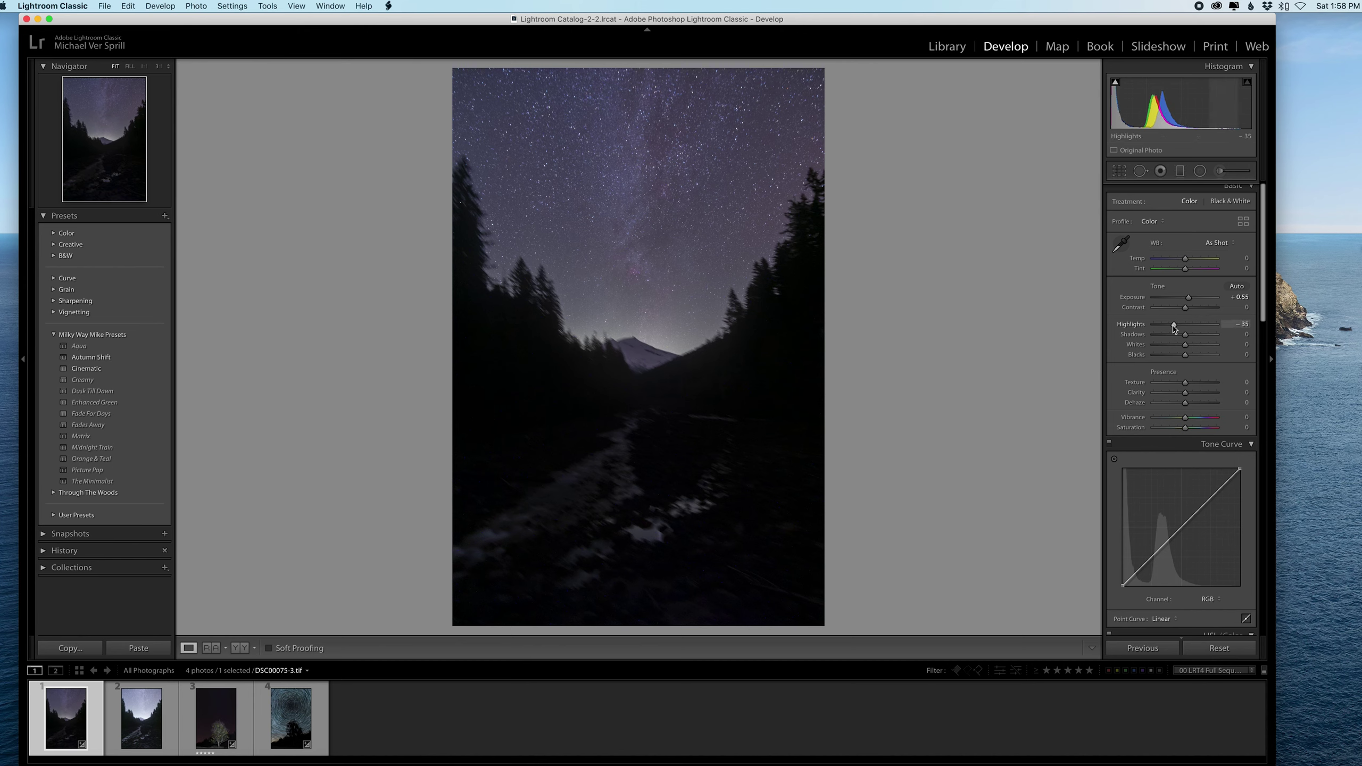
key("Right")
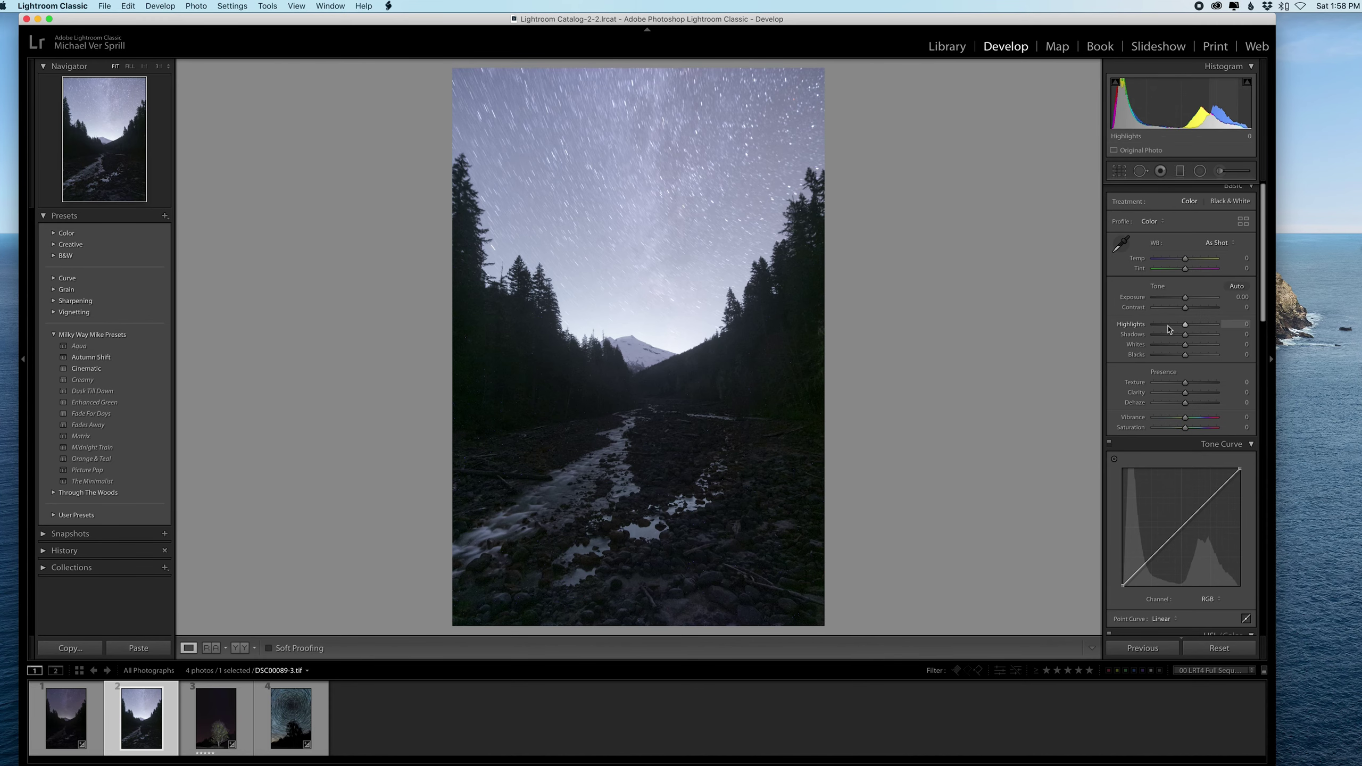
left_click_drag(1168, 326, 1157, 327)
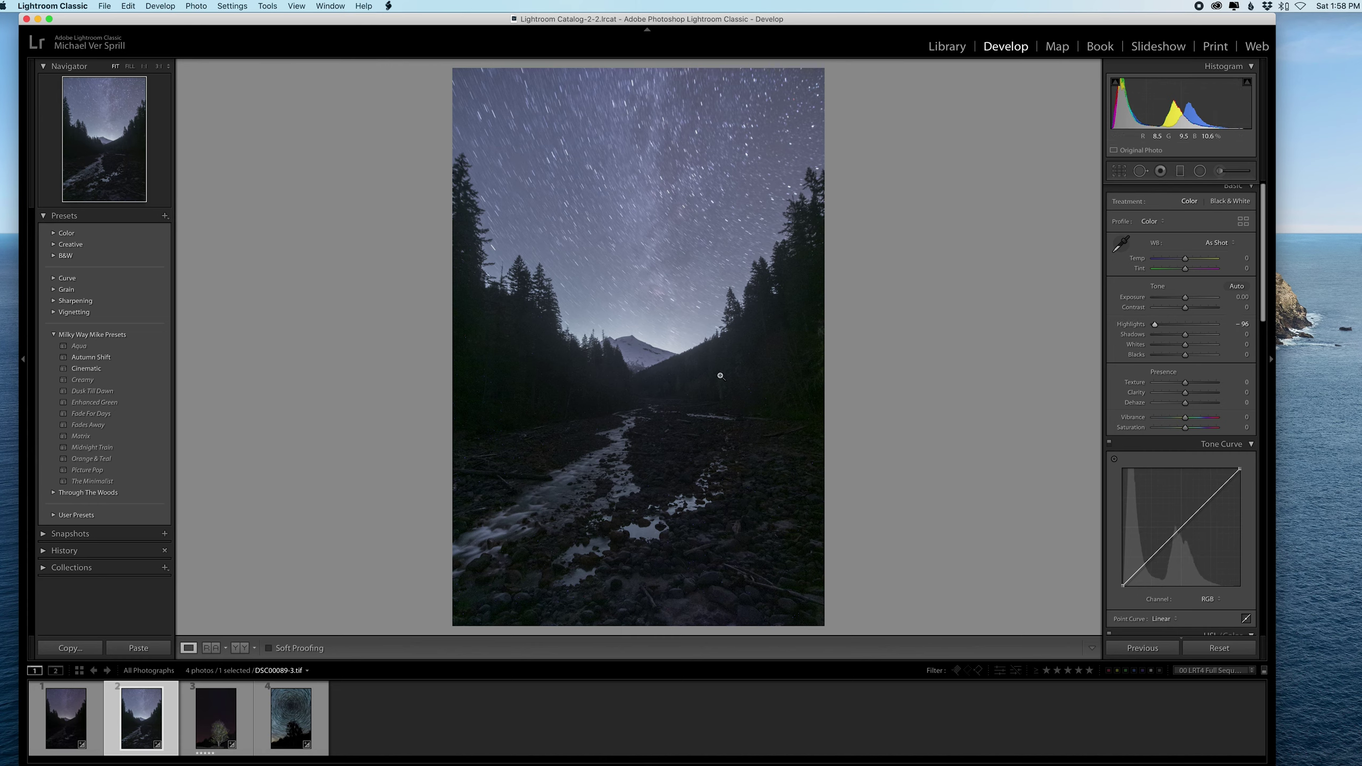
Brush a local adjustment with Shadows at -35 over the treeline beside the mountain in DSC00089-3.tif and finish the brush edit.
left_click(1229, 175)
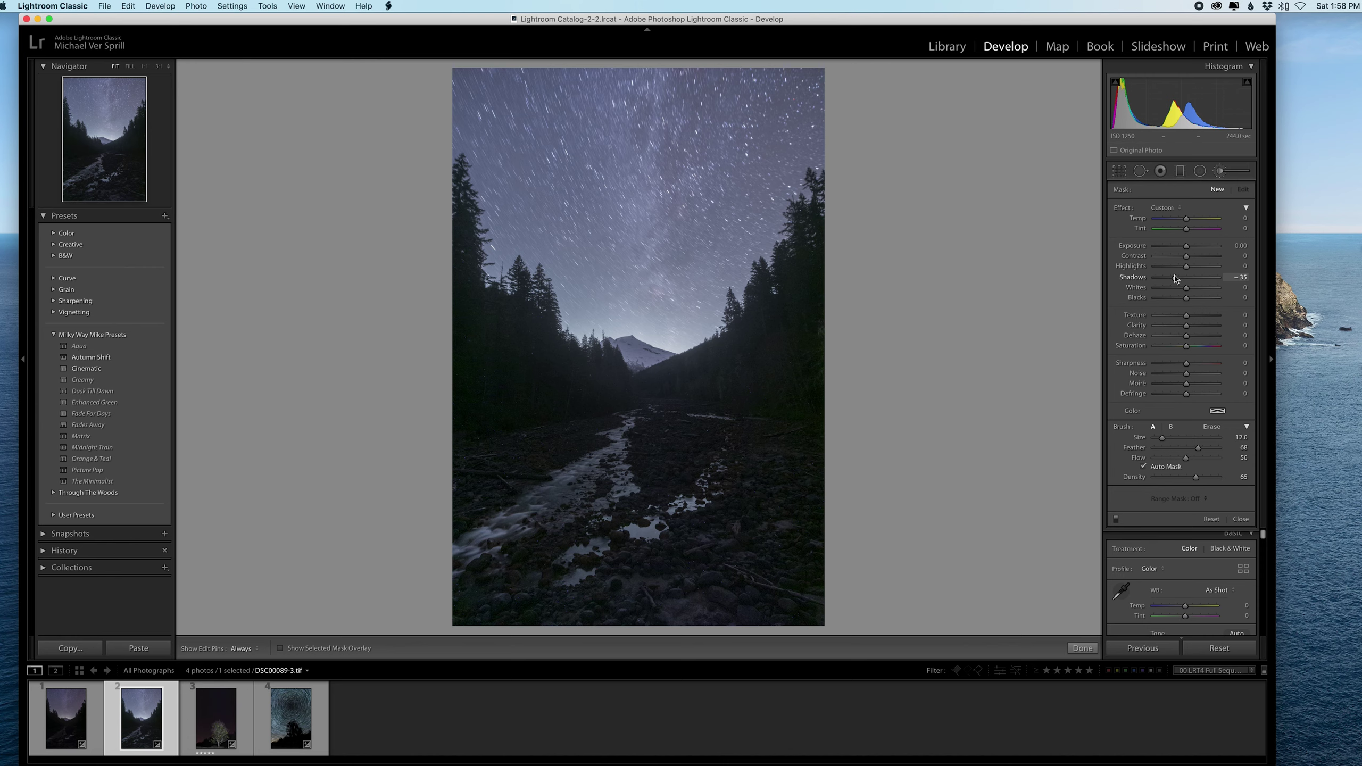
key("h")
left_click(579, 365)
key("h")
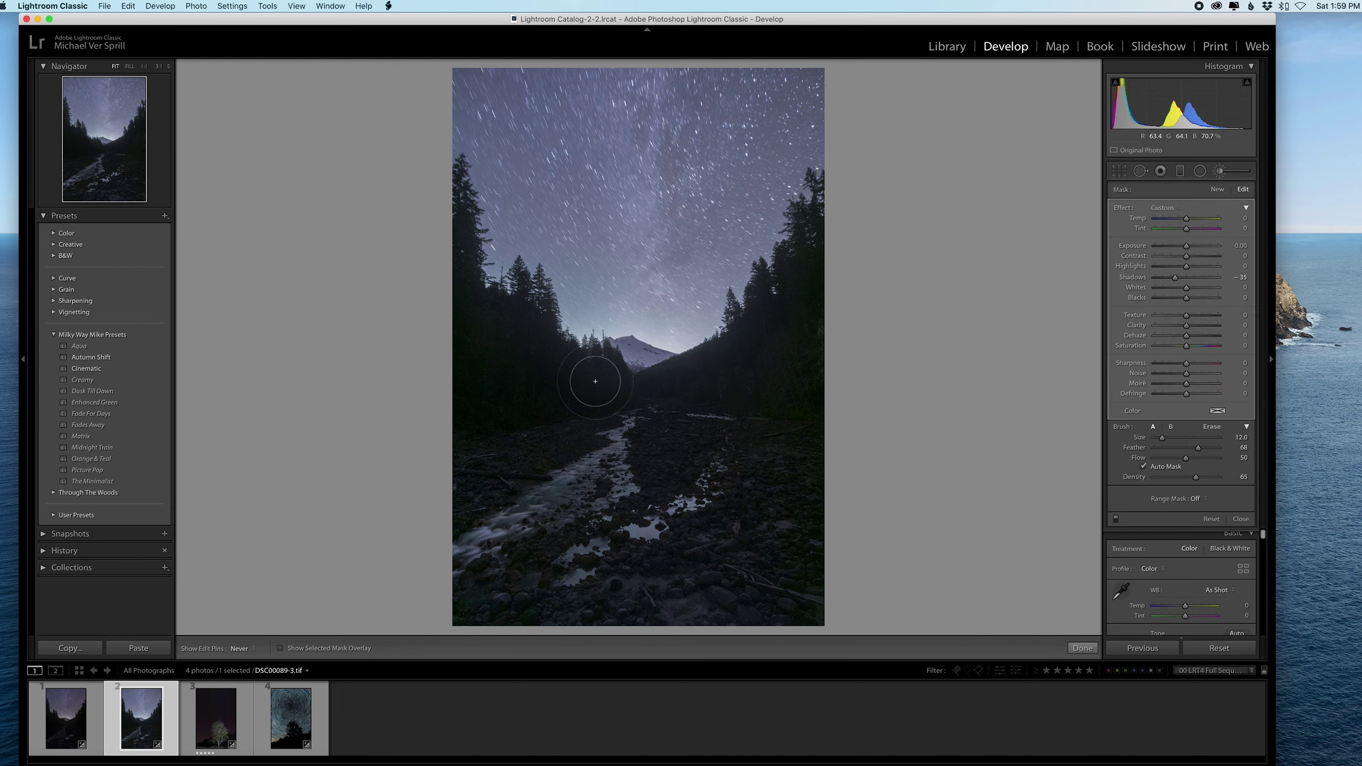
key("h")
left_click(1082, 647)
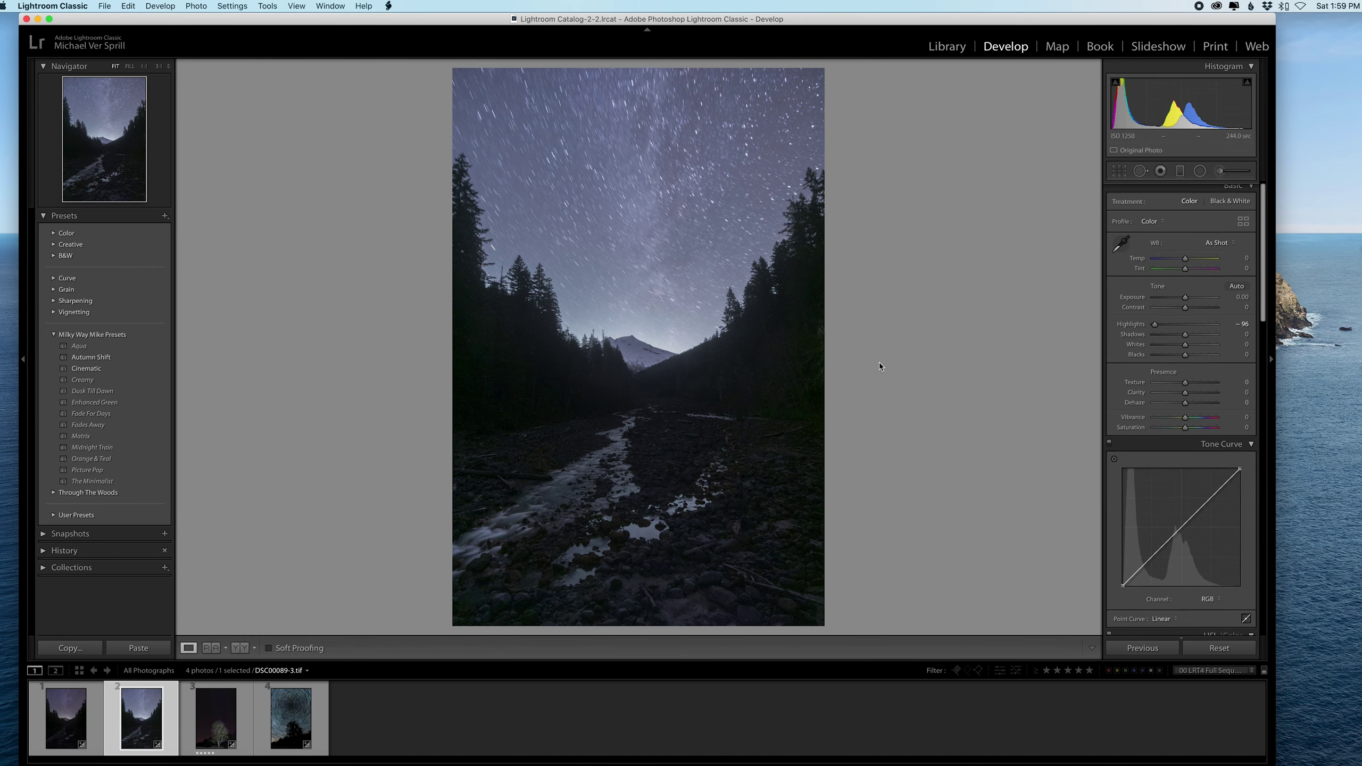
Set Shadows to -30, Highlights to -80, Temp to +6 and Tint to +5 on DSC00089-3.tif.
left_click(772, 394)
scroll(790, 389, "left", 5)
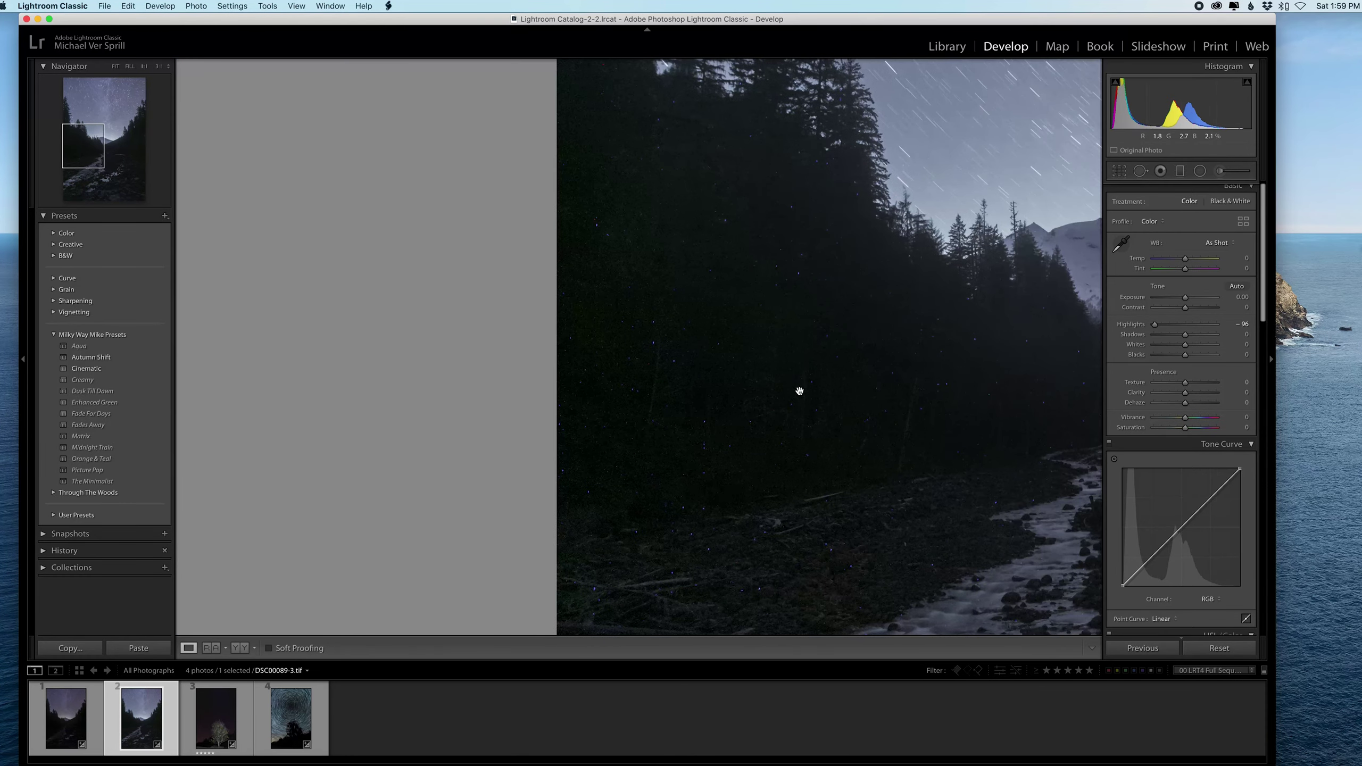
left_click(721, 365)
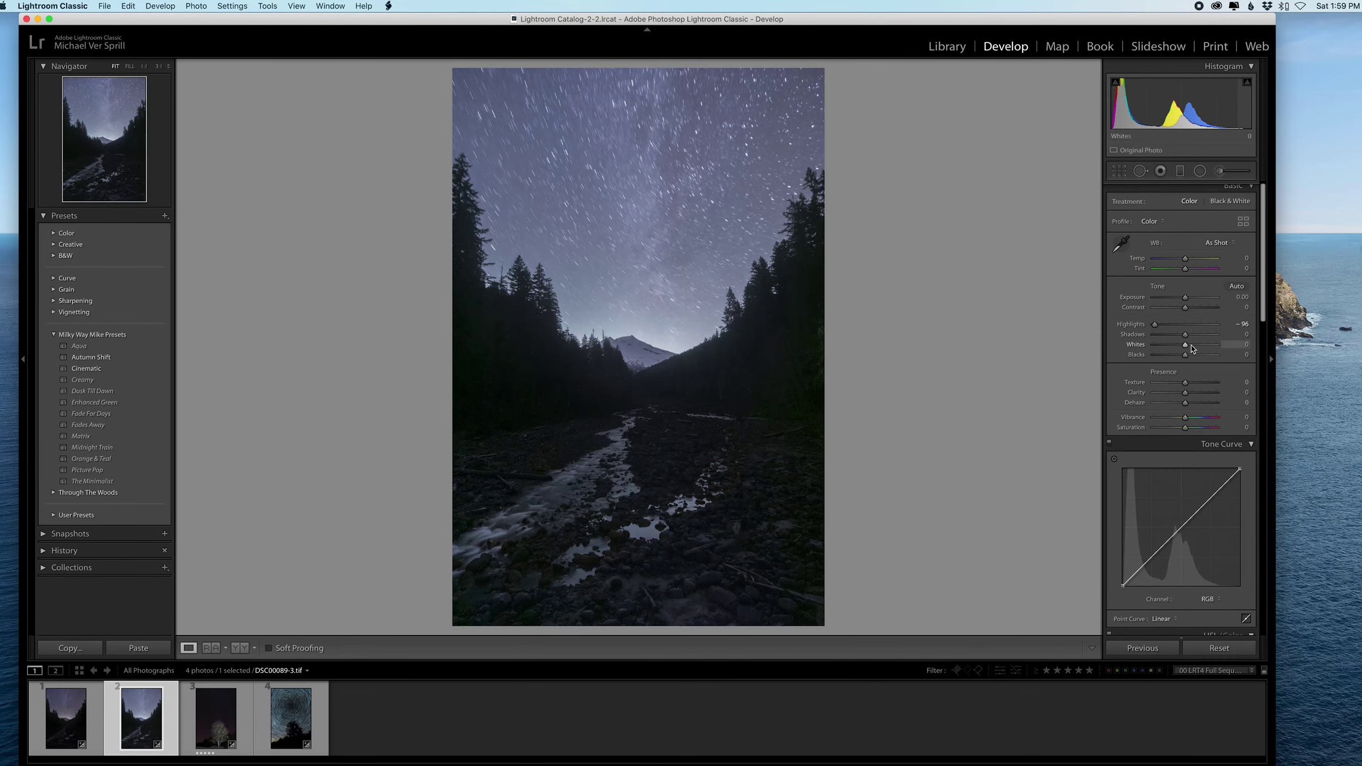
left_click_drag(1185, 337, 1176, 336)
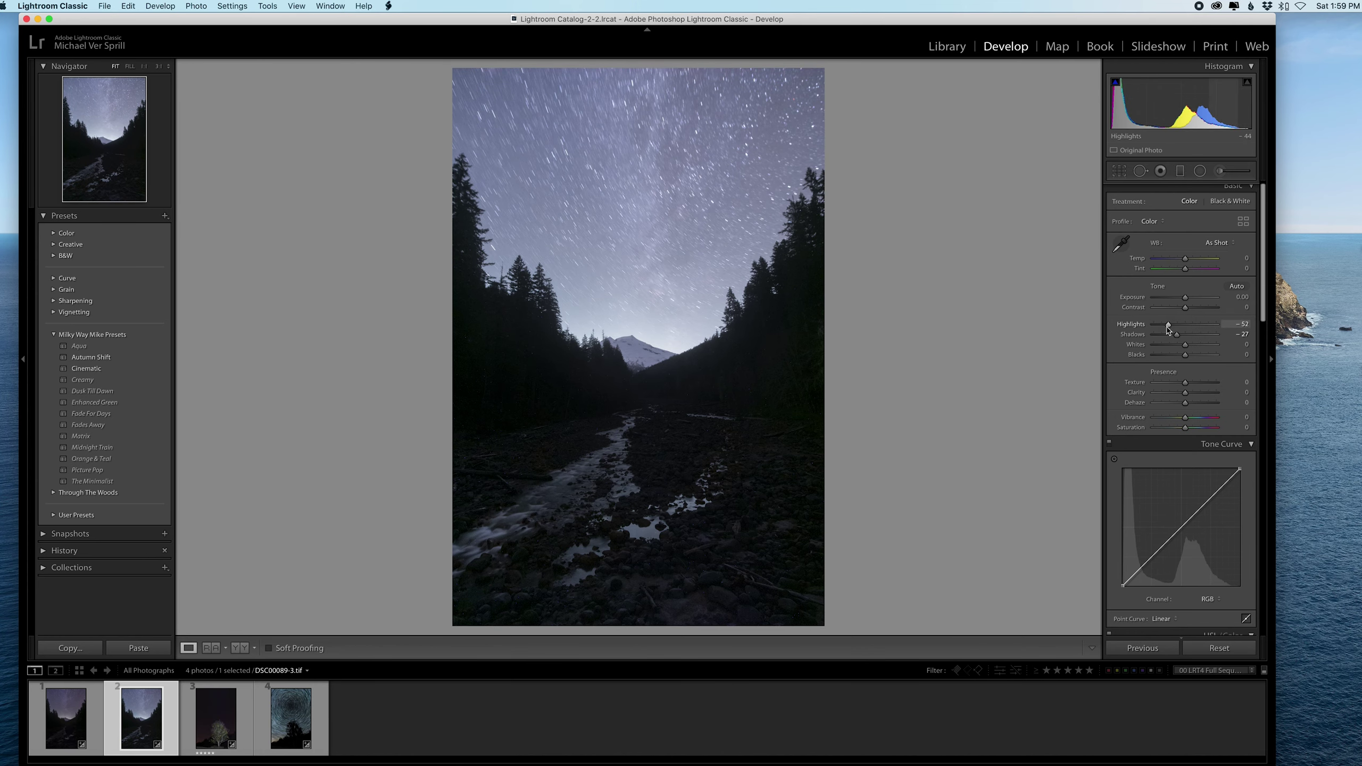
left_click_drag(1154, 324, 1160, 330)
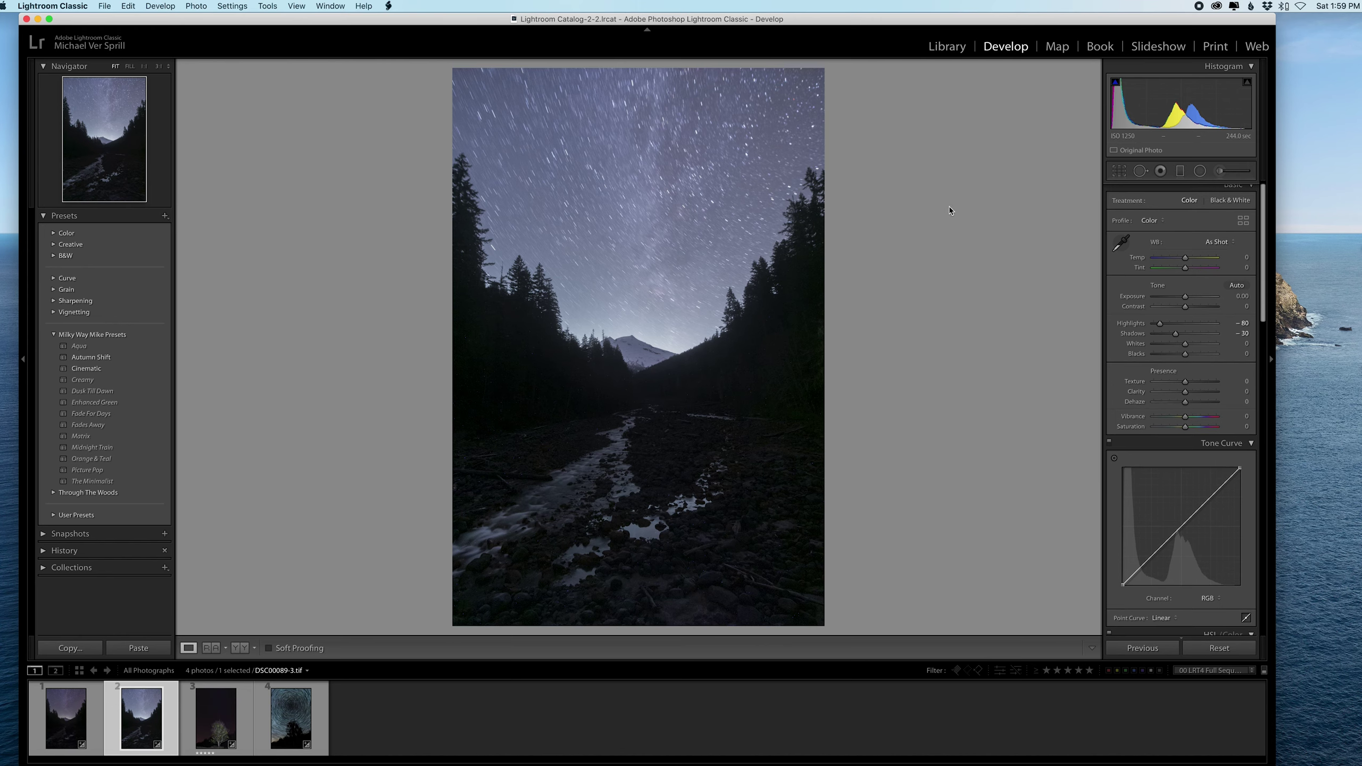
left_click_drag(1186, 257, 1188, 257)
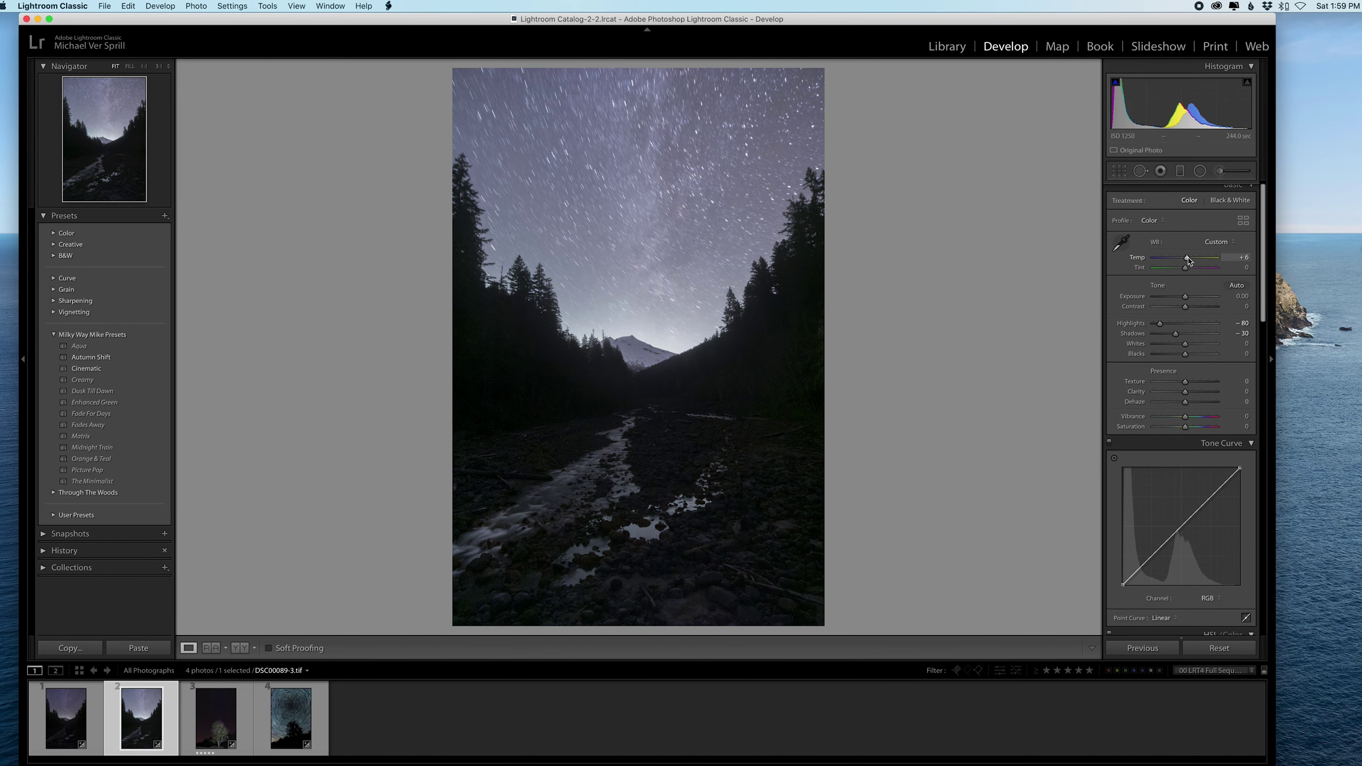
left_click_drag(1186, 267, 1187, 268)
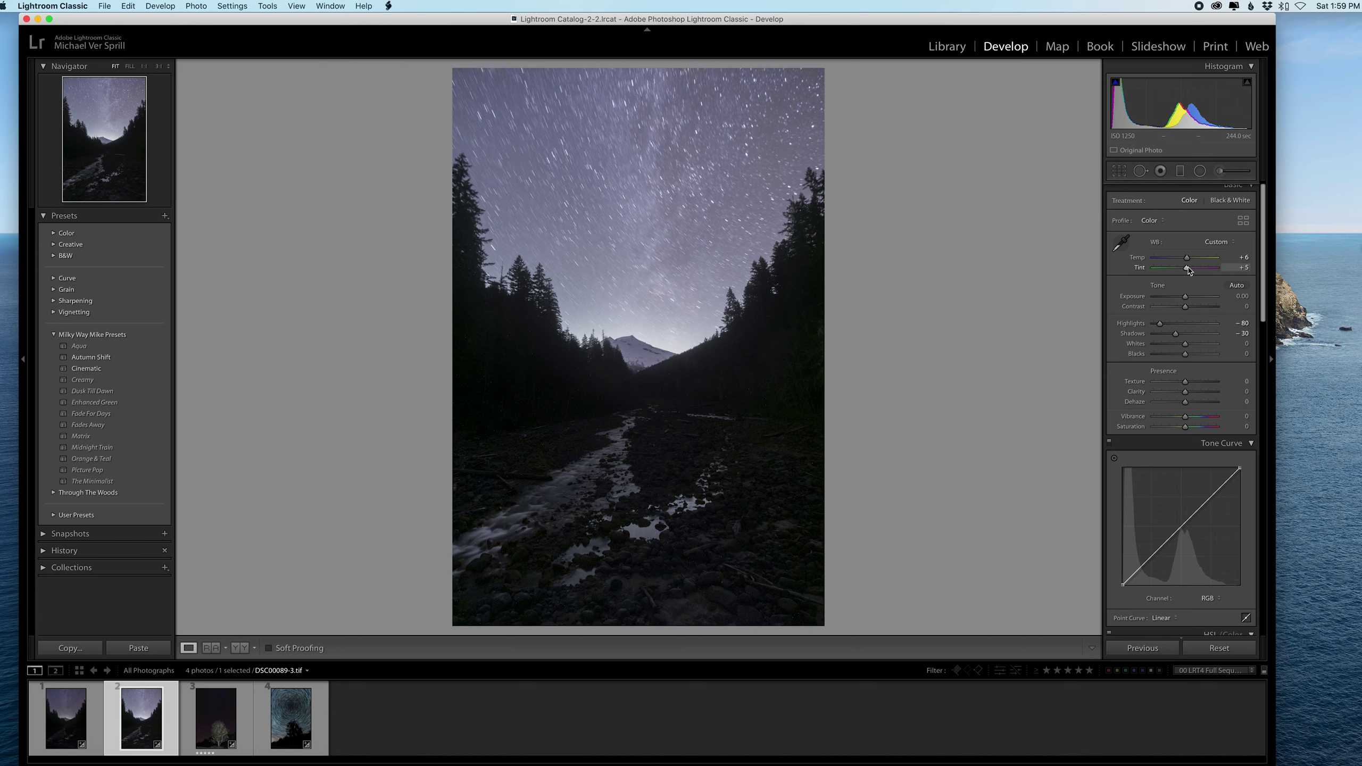
Open DSC00075-3.tif and DSC00089-3.tif together as layers in one Photoshop document.
left_click(75, 716, "super")
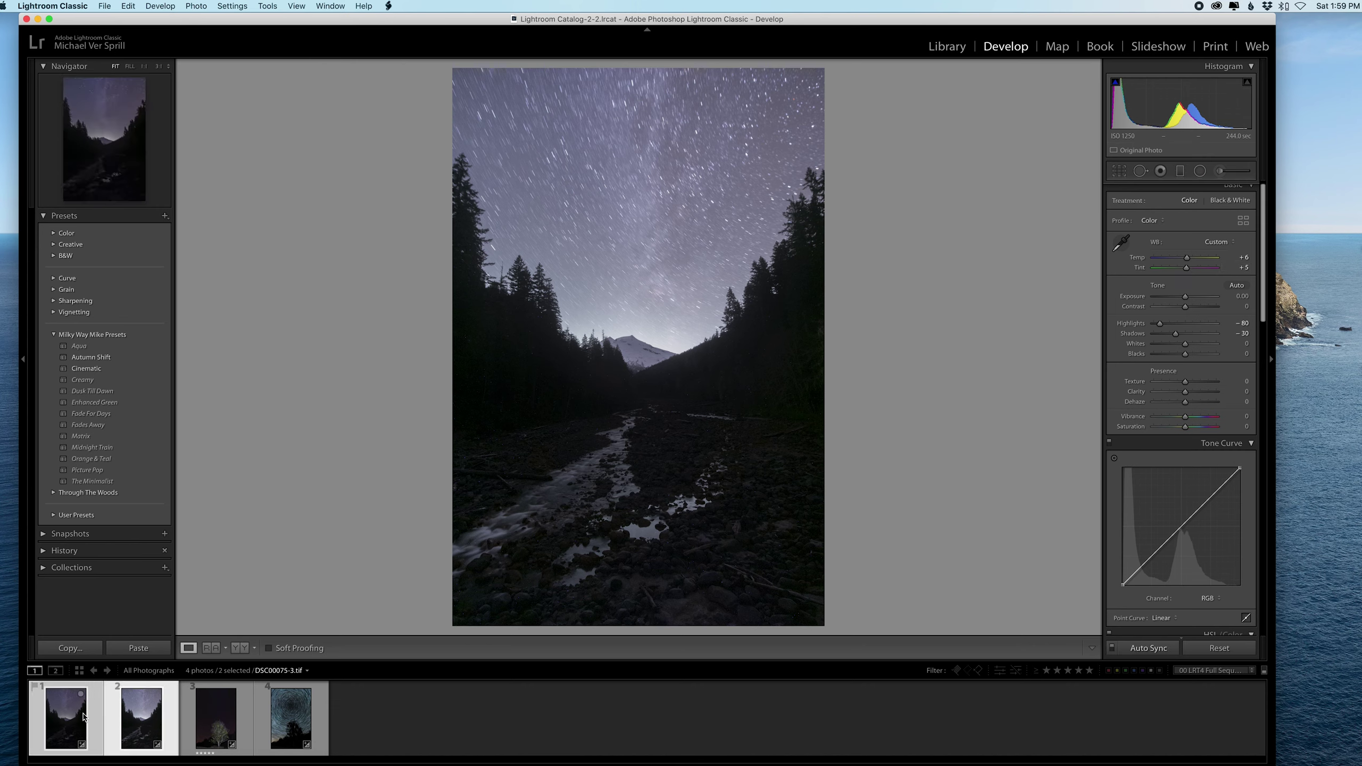
right_click(133, 713)
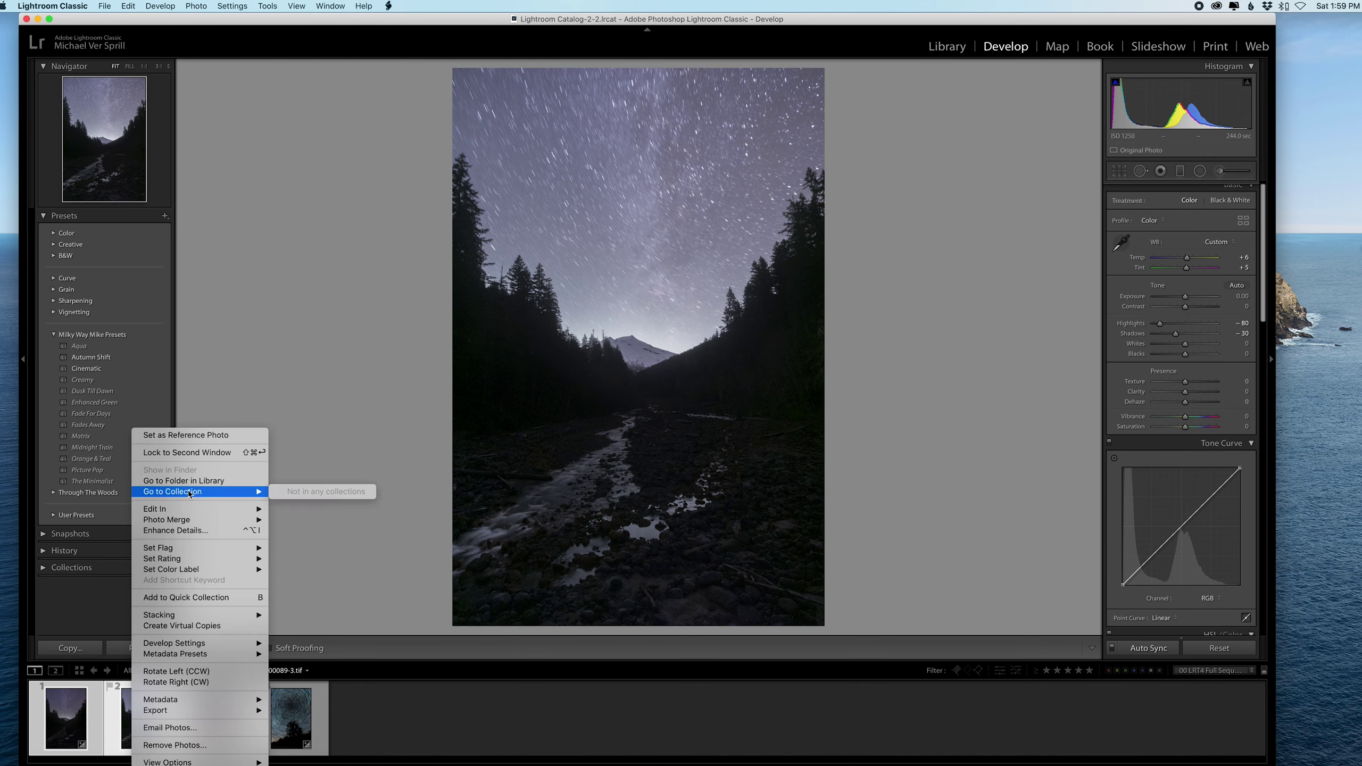
mouse_move(188, 511)
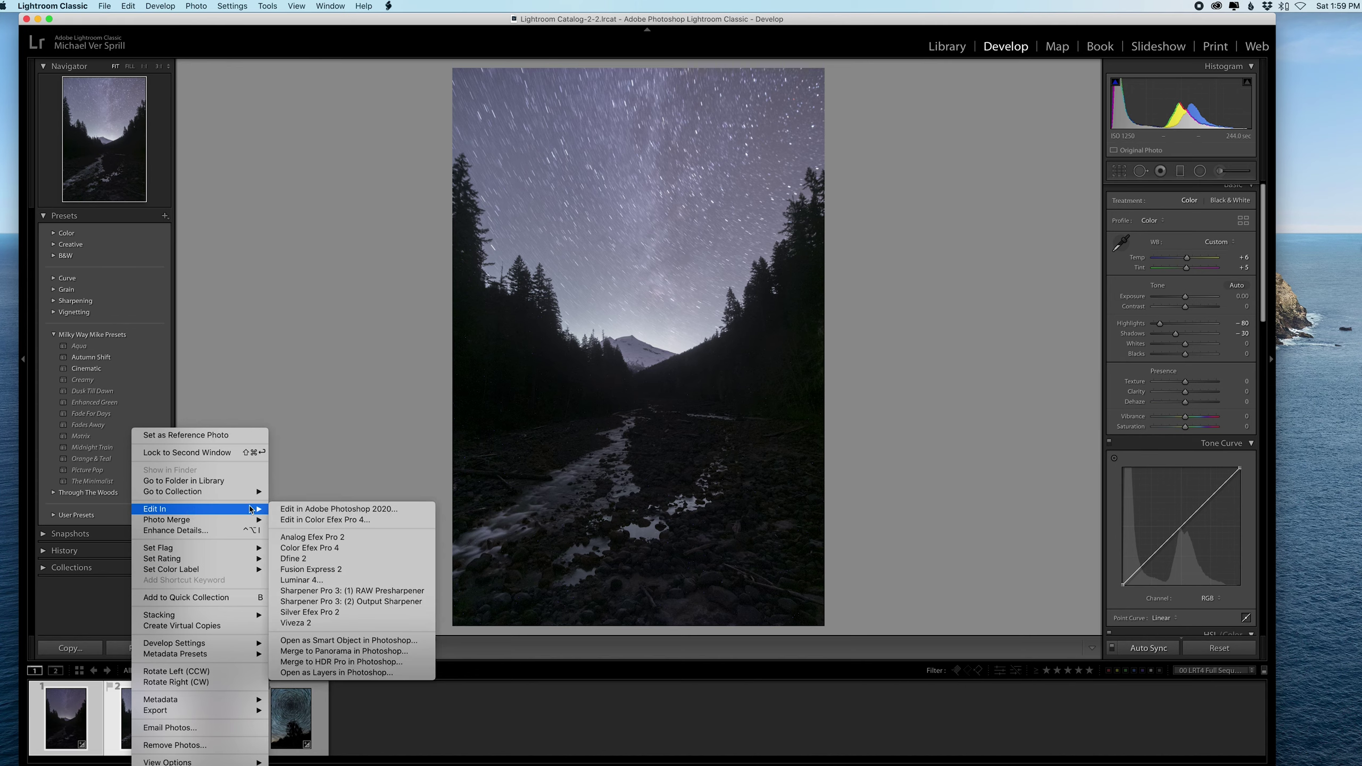
left_click(339, 673)
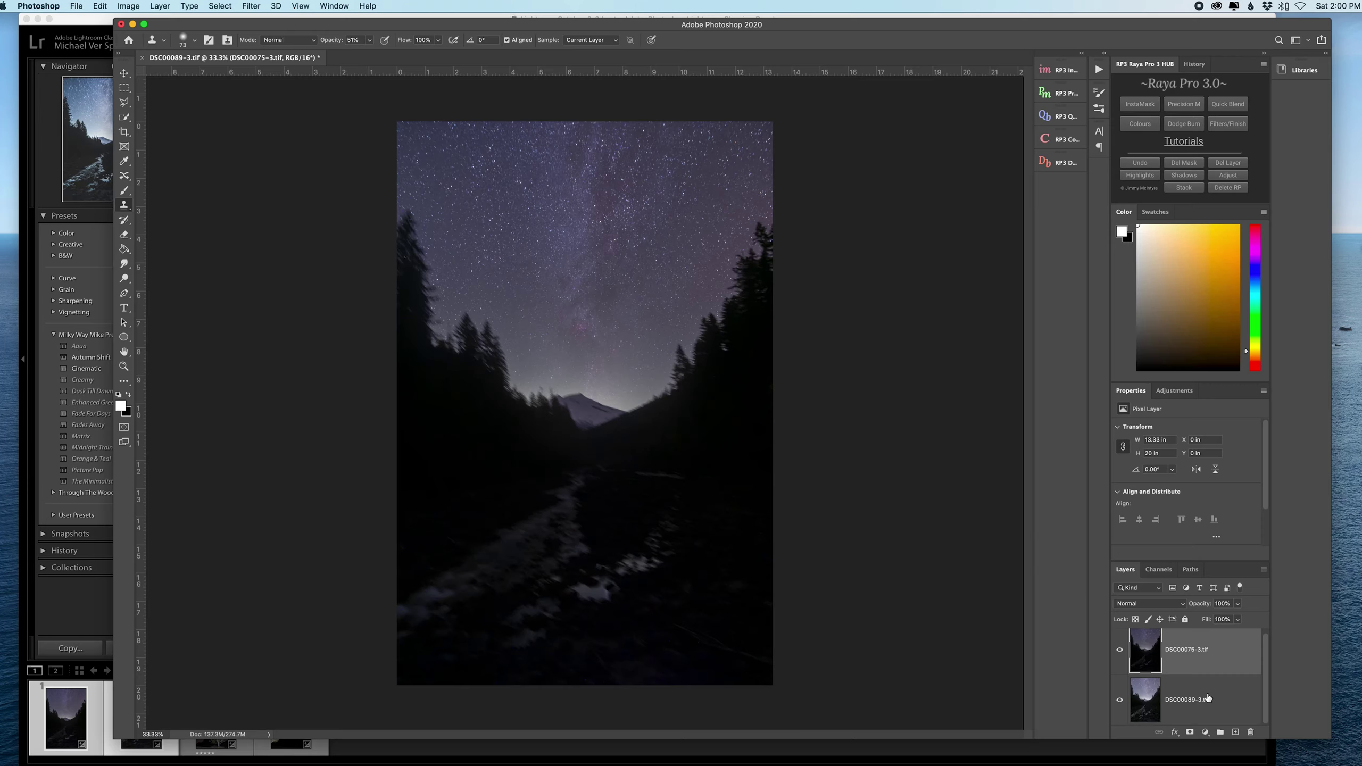
Duplicate both image layers and make the DSC00075-3.tif copy layer active.
left_click_drag(1225, 666, 1235, 732)
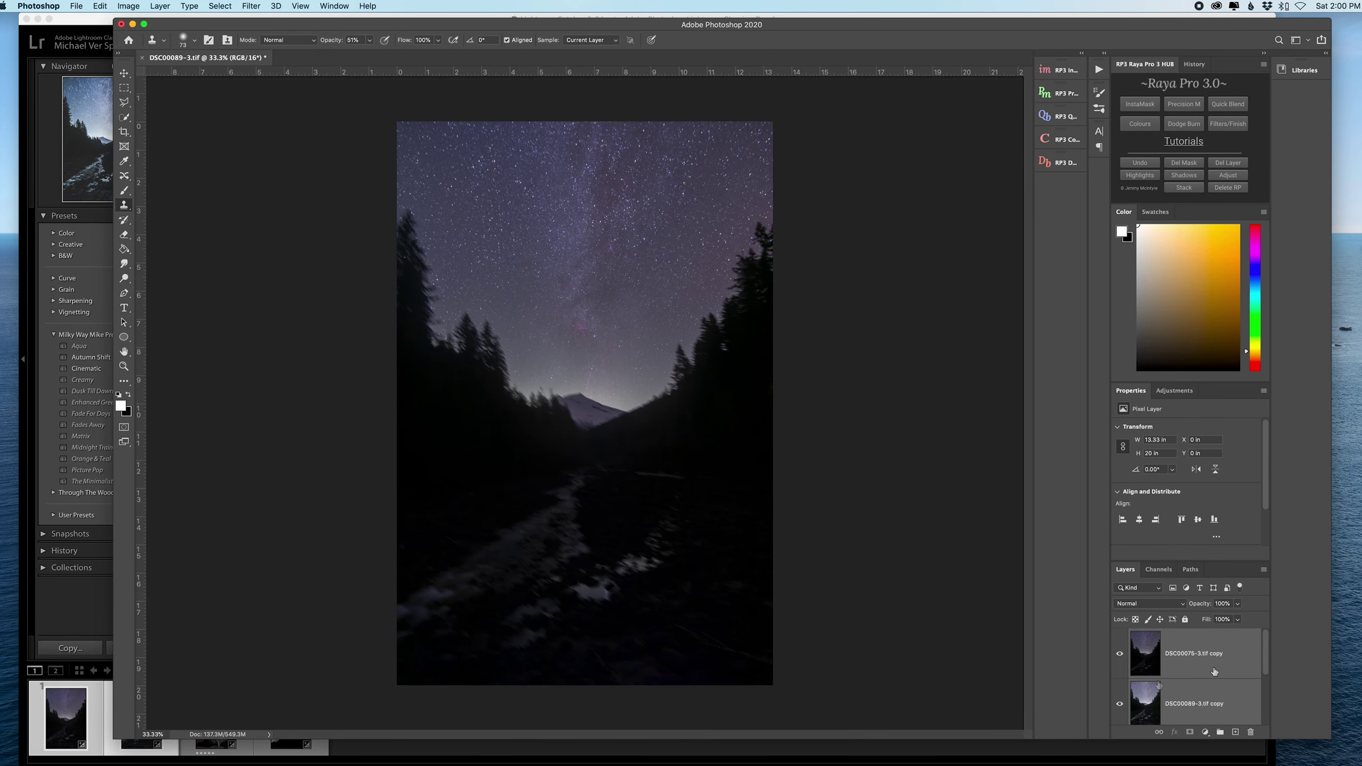
scroll(1214, 671, "down", 3)
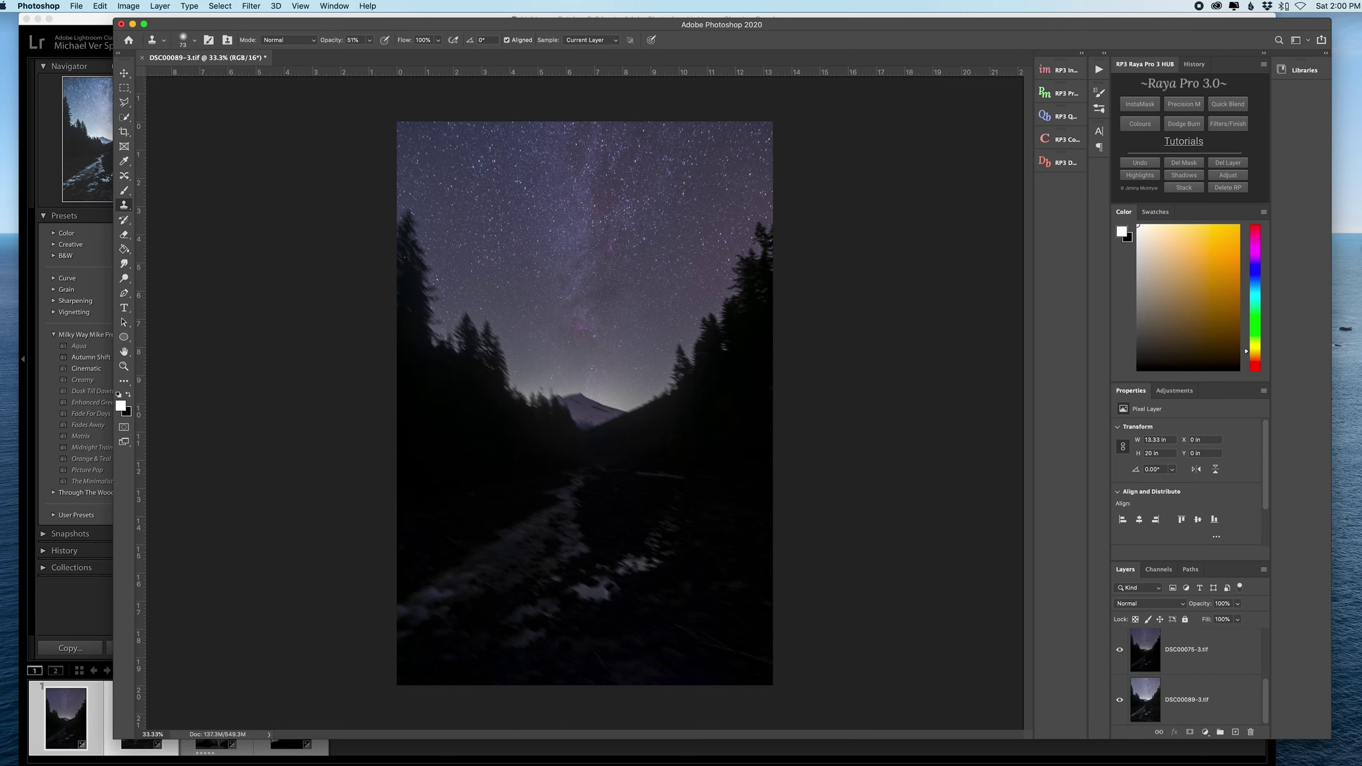
scroll(1226, 689, "up", 3)
left_click(1208, 677)
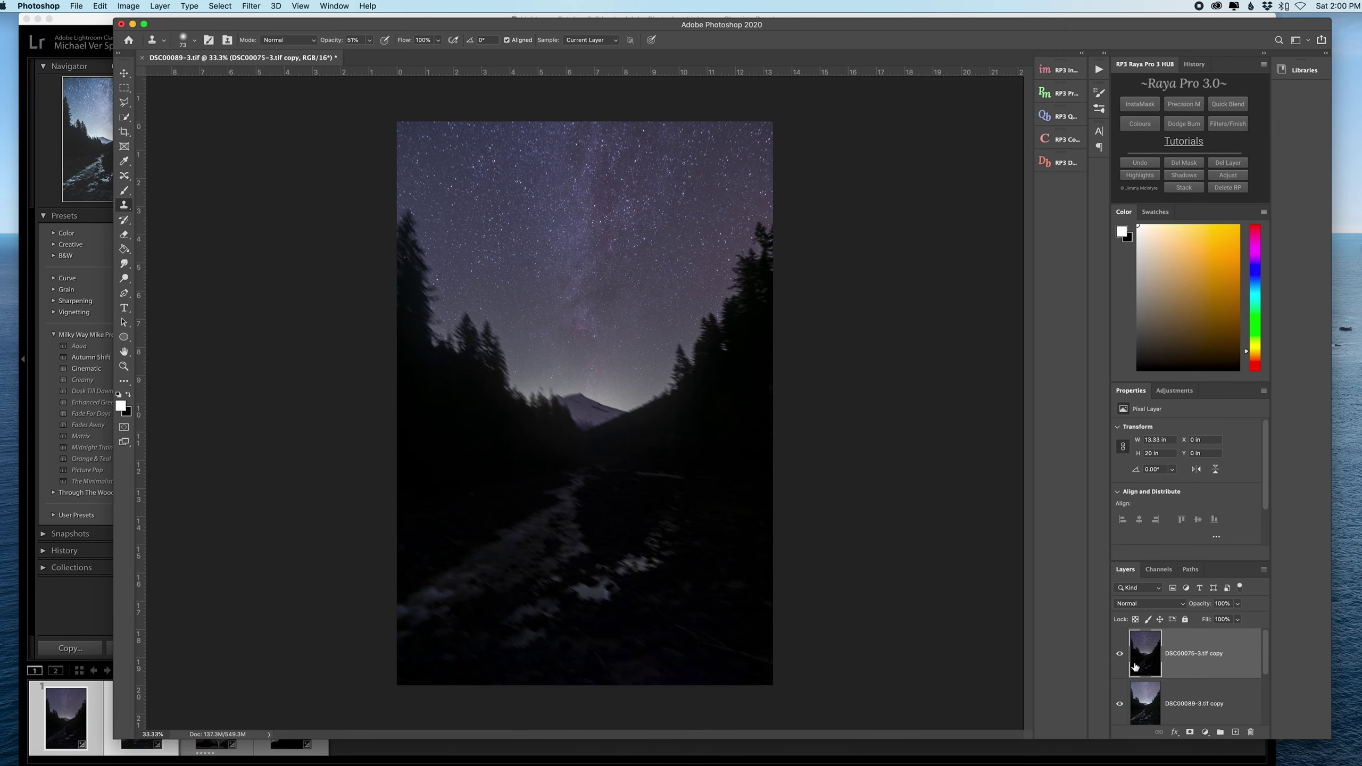
Compare the treeline and mountain in the sky and foreground exposures by hiding and reshowing the DSC00075-3.tif copy layer.
key("v")
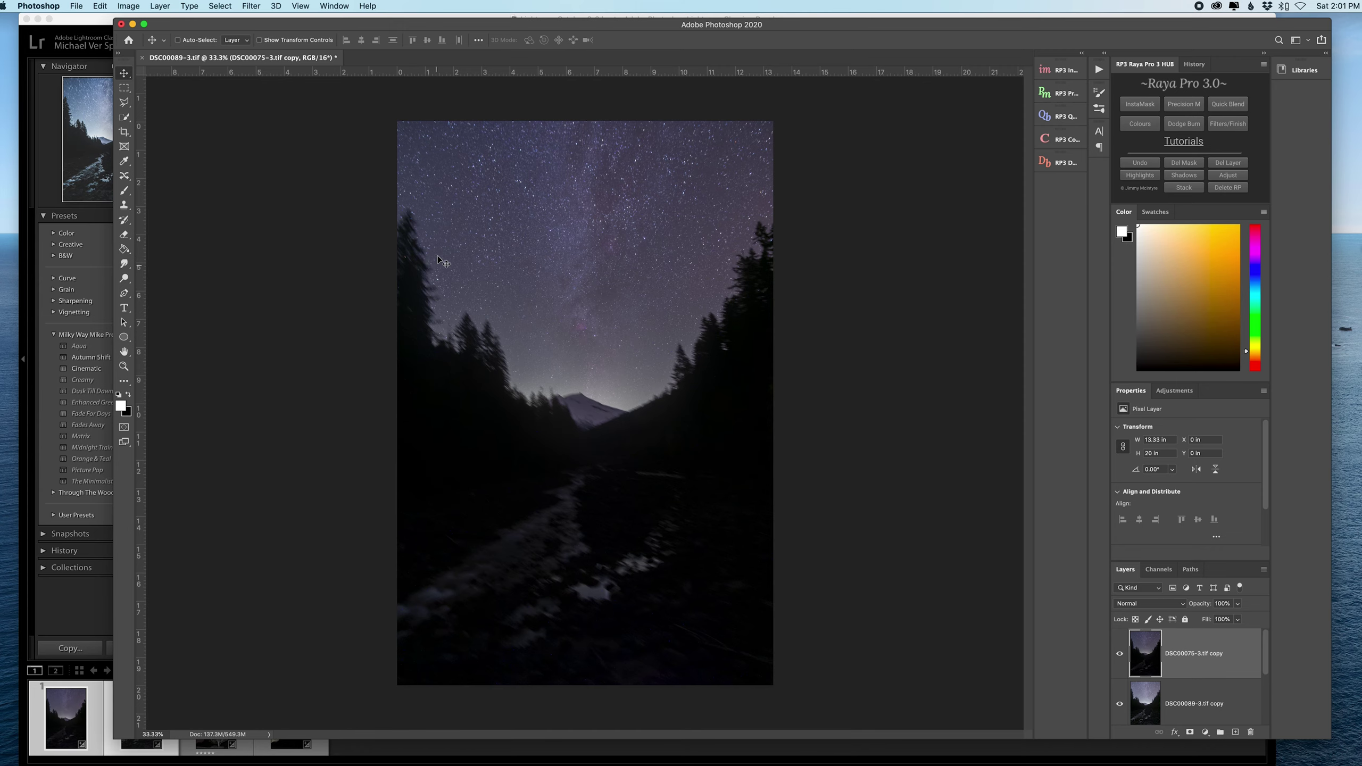
key("super+1")
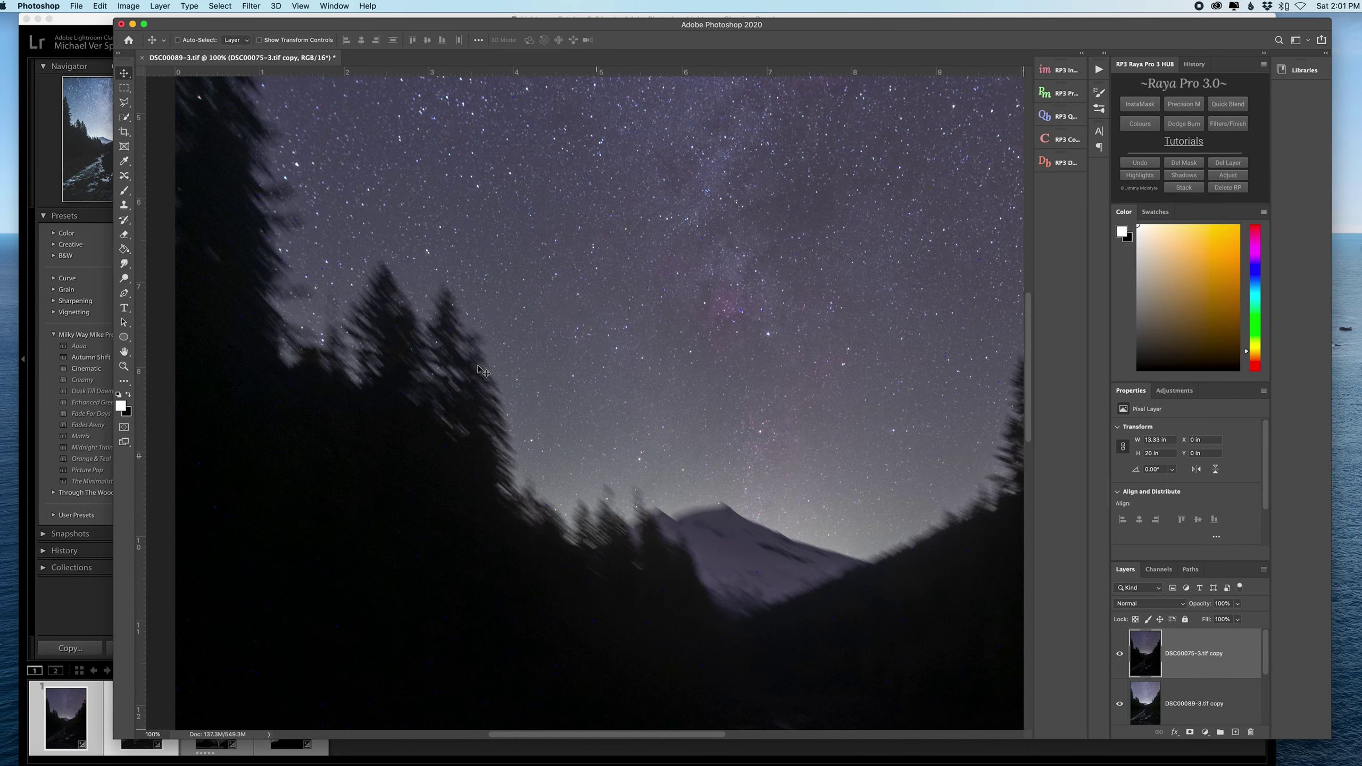
scroll(483, 370, "up", 3)
scroll(483, 370, "left", 3)
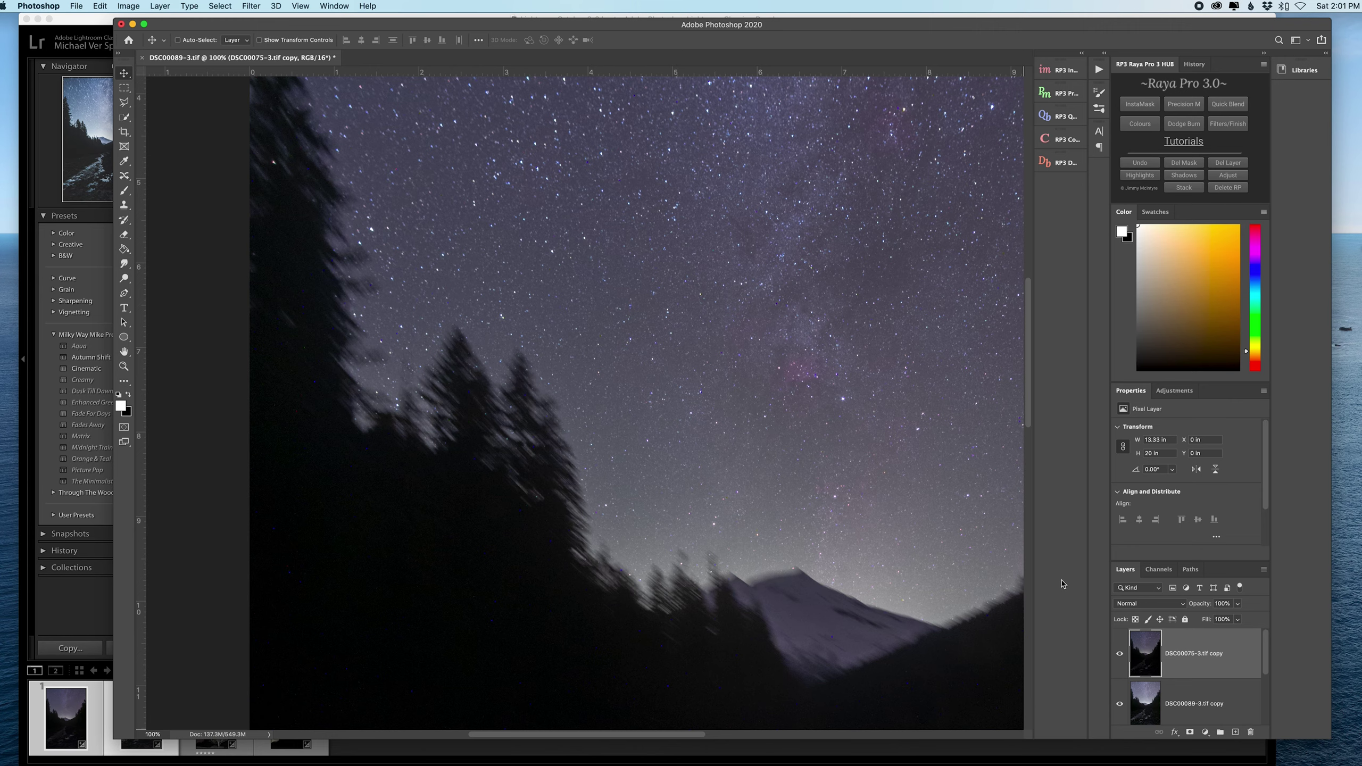
left_click(1120, 652)
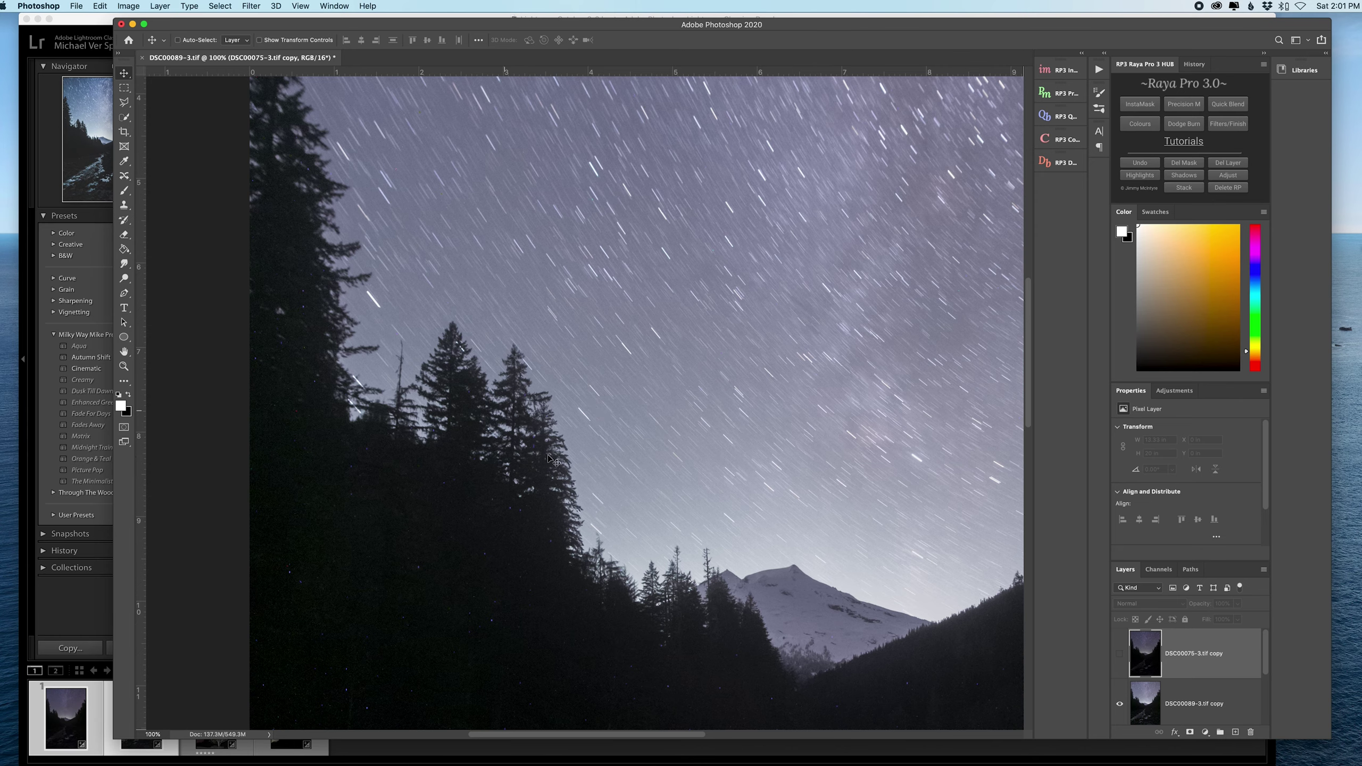
left_click(1119, 653)
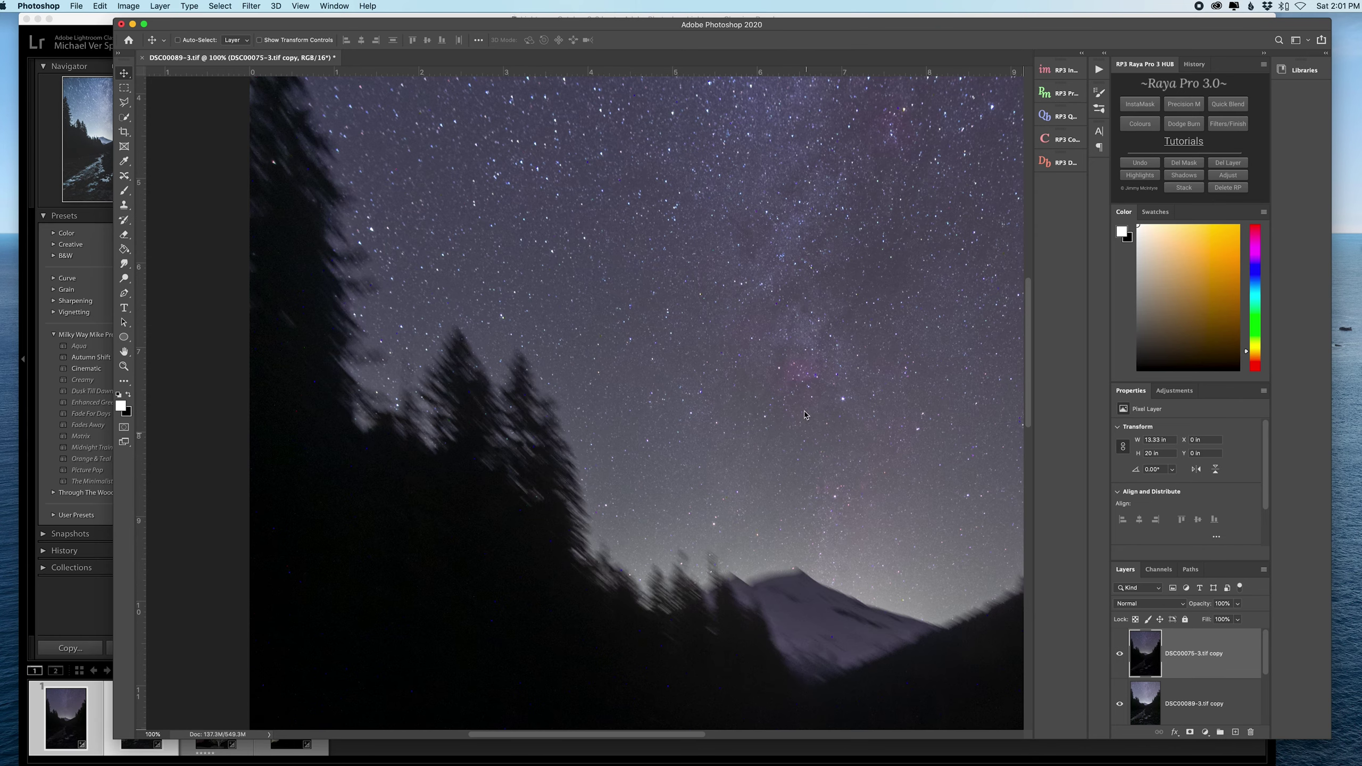
key("super+minus")
key("super+minus")
key("super+minus")
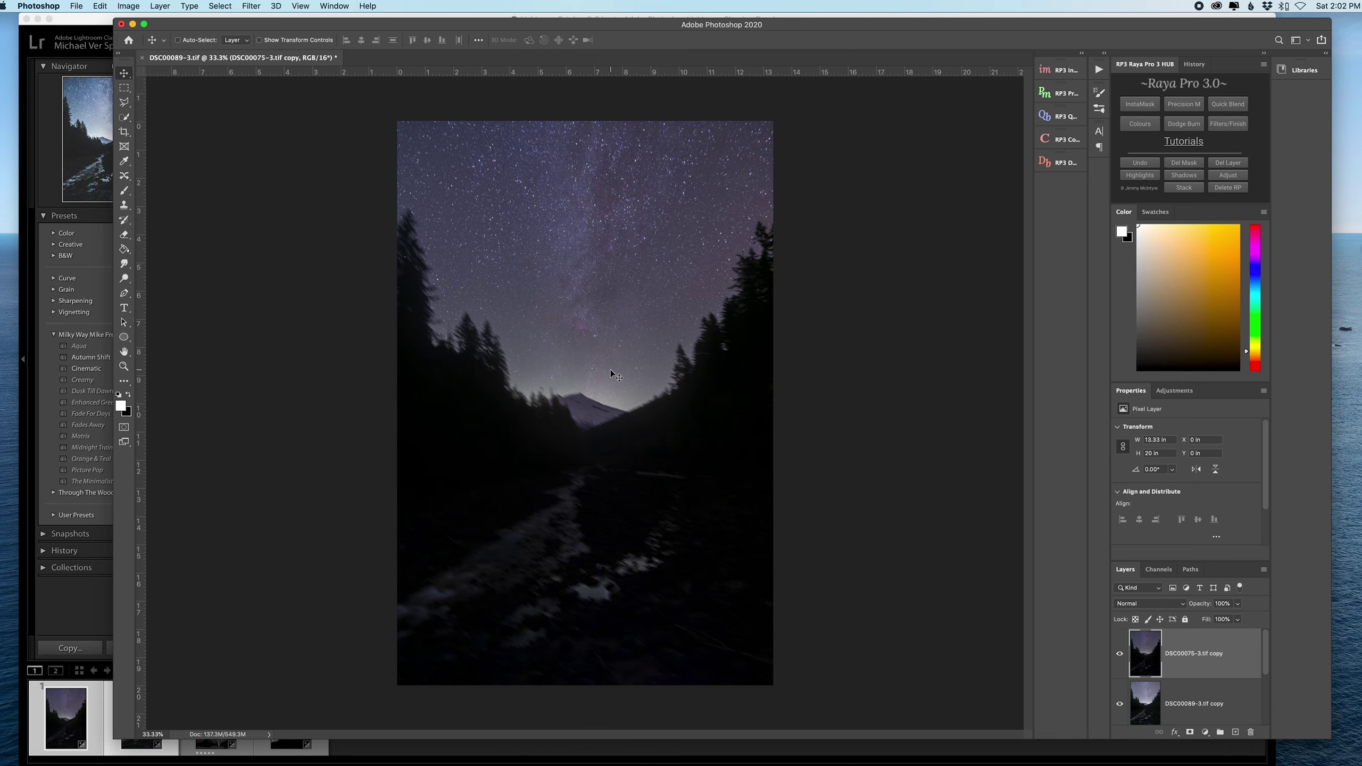
key("super+0")
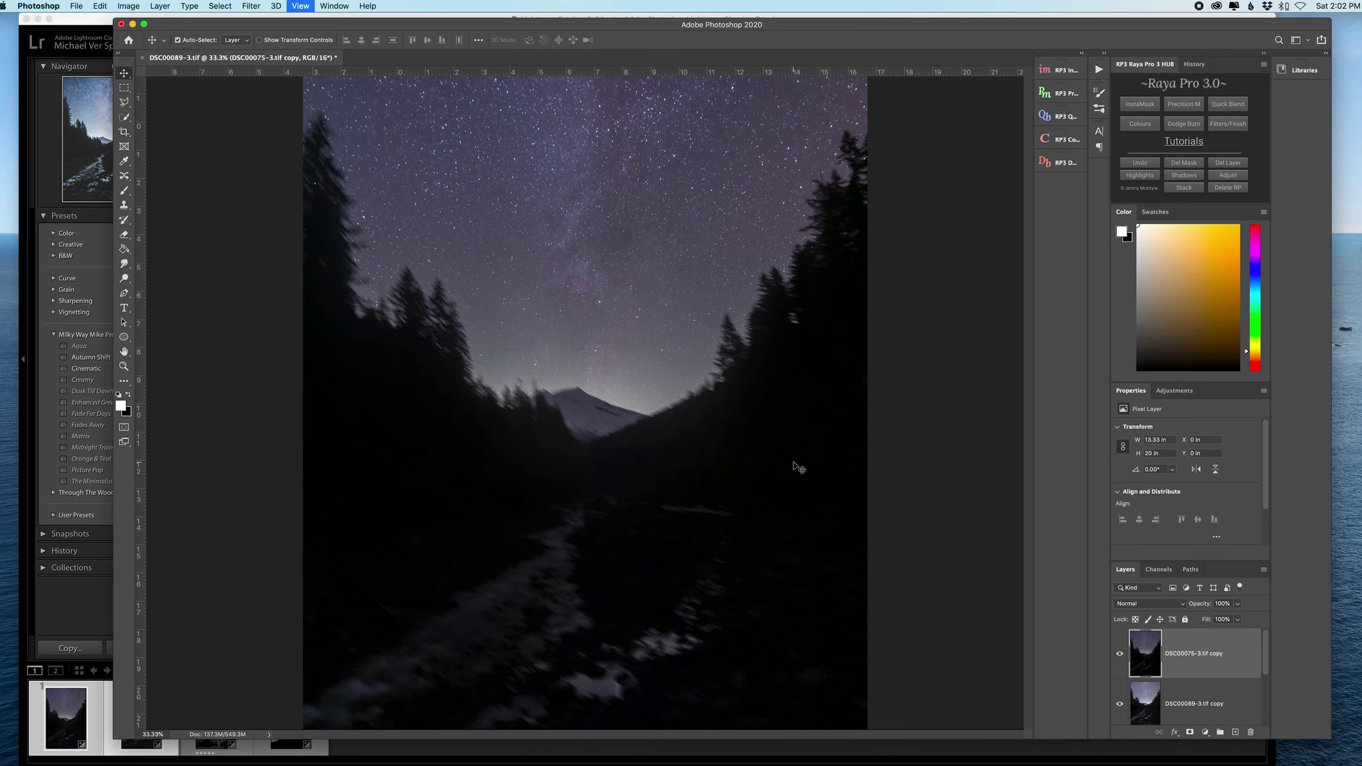
Clone sky over the tip of the tall tree at the image's left edge with the Clone Stamp at 51% opacity.
key("super+equal")
key("super+equal")
key("super+equal")
key("super+equal")
scroll(717, 511, "up", 5)
scroll(717, 511, "left", 5)
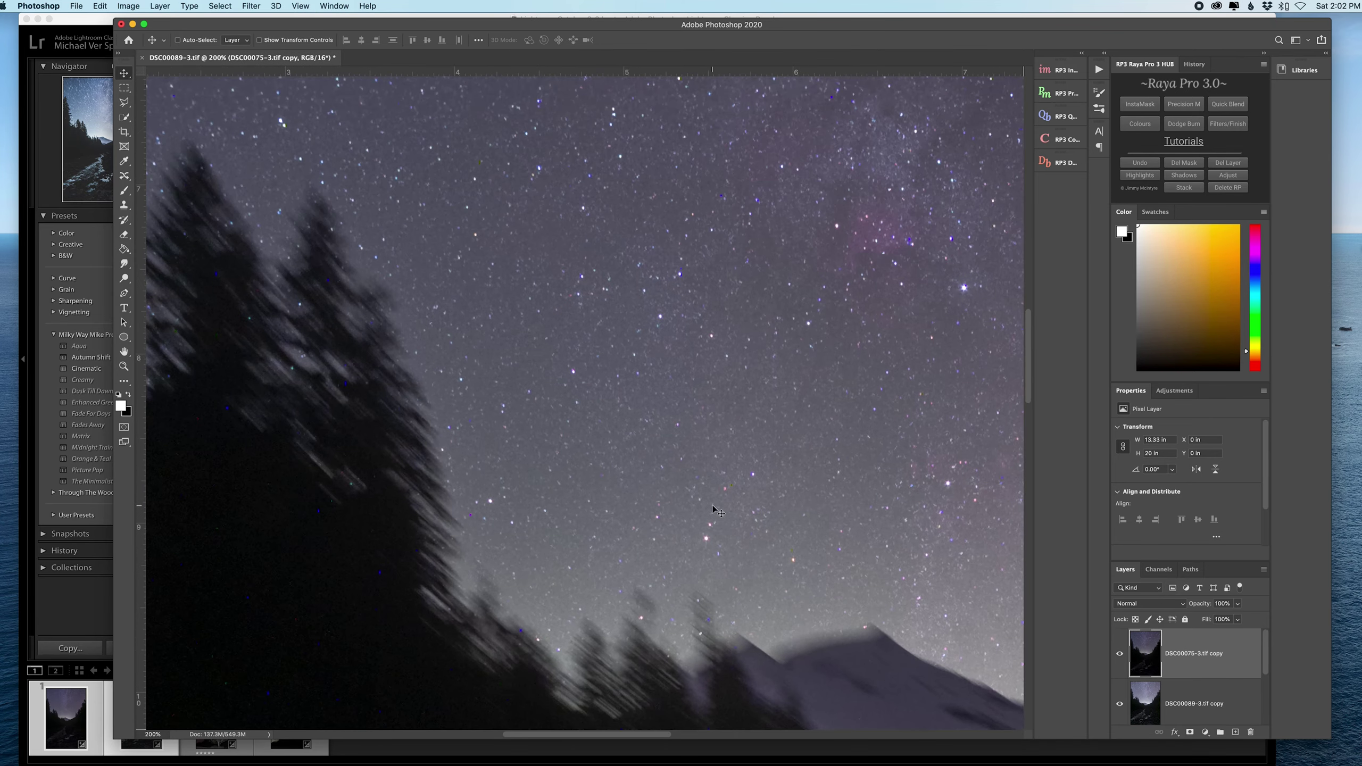
scroll(718, 512, "up", 10)
scroll(718, 512, "left", 10)
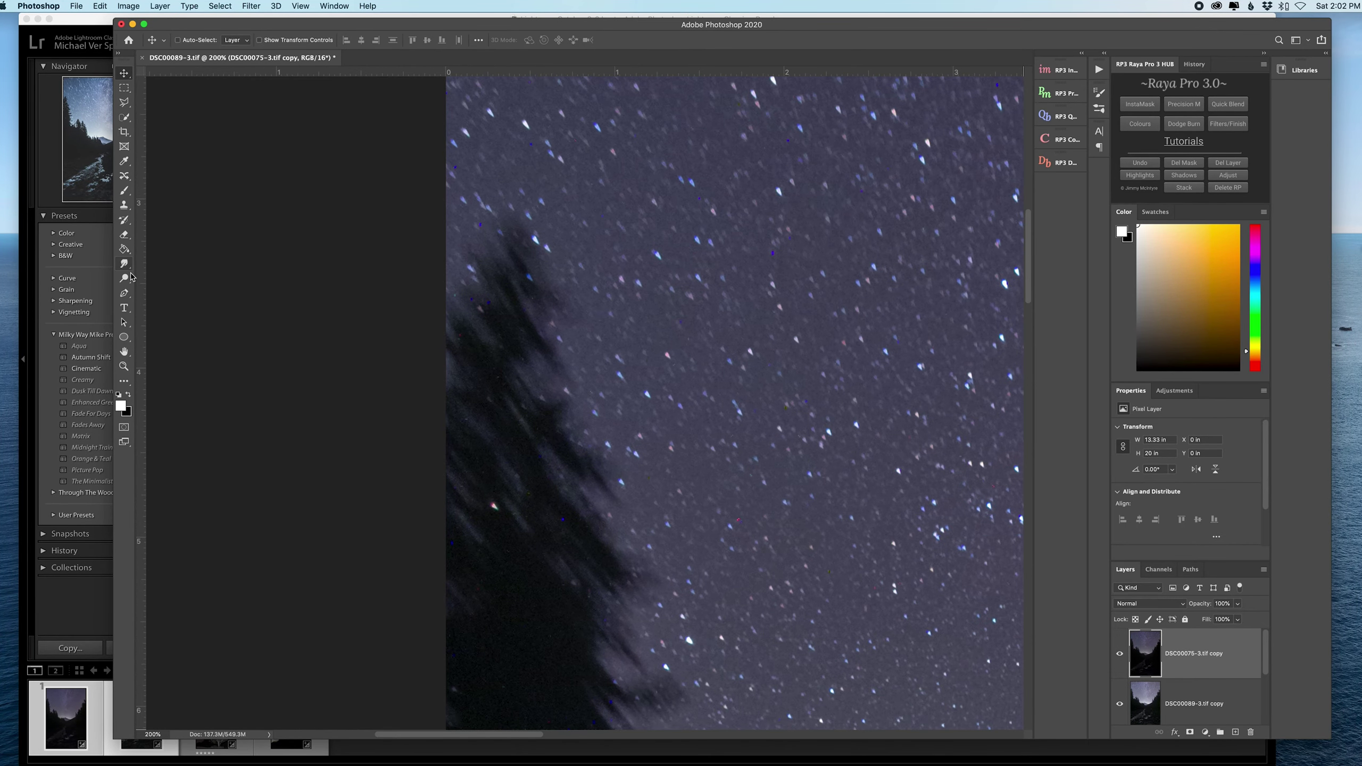
left_click(124, 205)
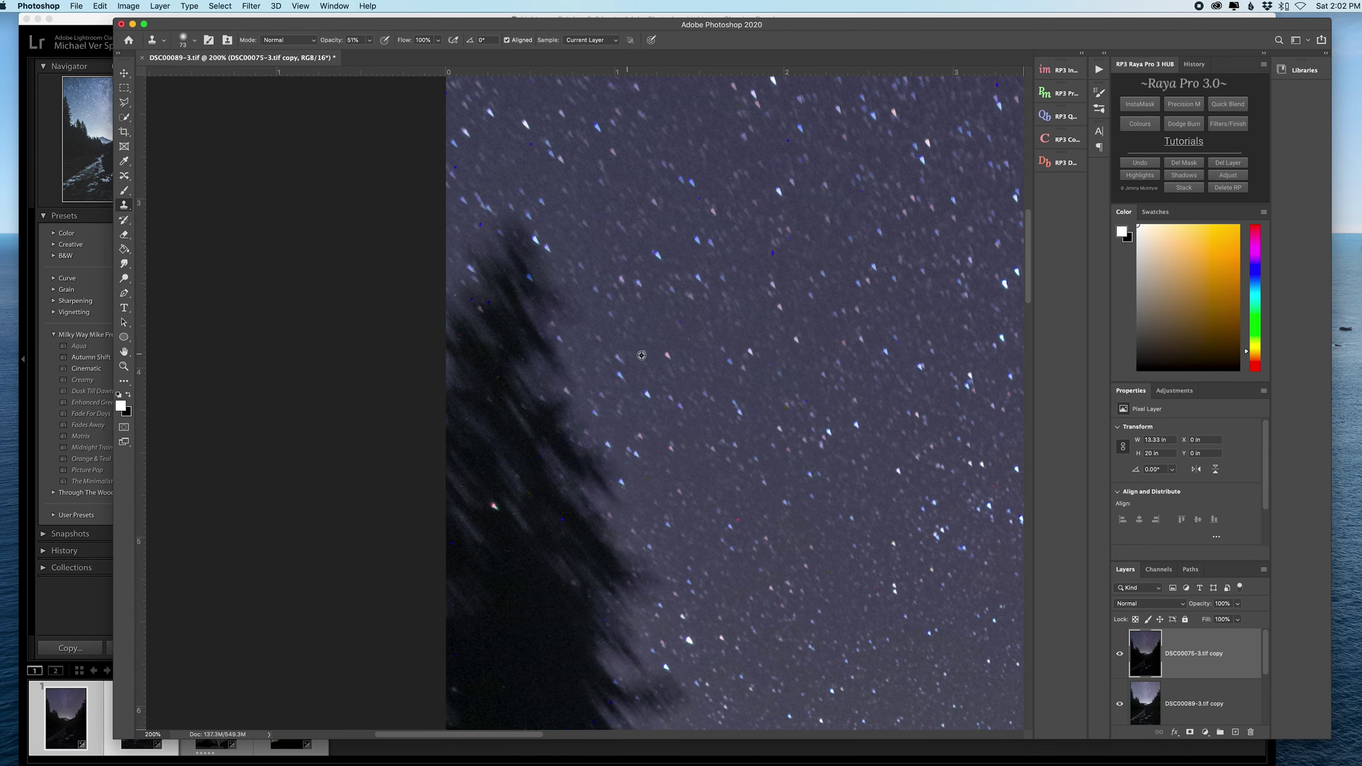
mouse_move(507, 257)
left_mouse_down()
mouse_move(507, 239)
mouse_move(531, 314)
mouse_move(526, 247)
mouse_move(548, 351)
left_mouse_up()
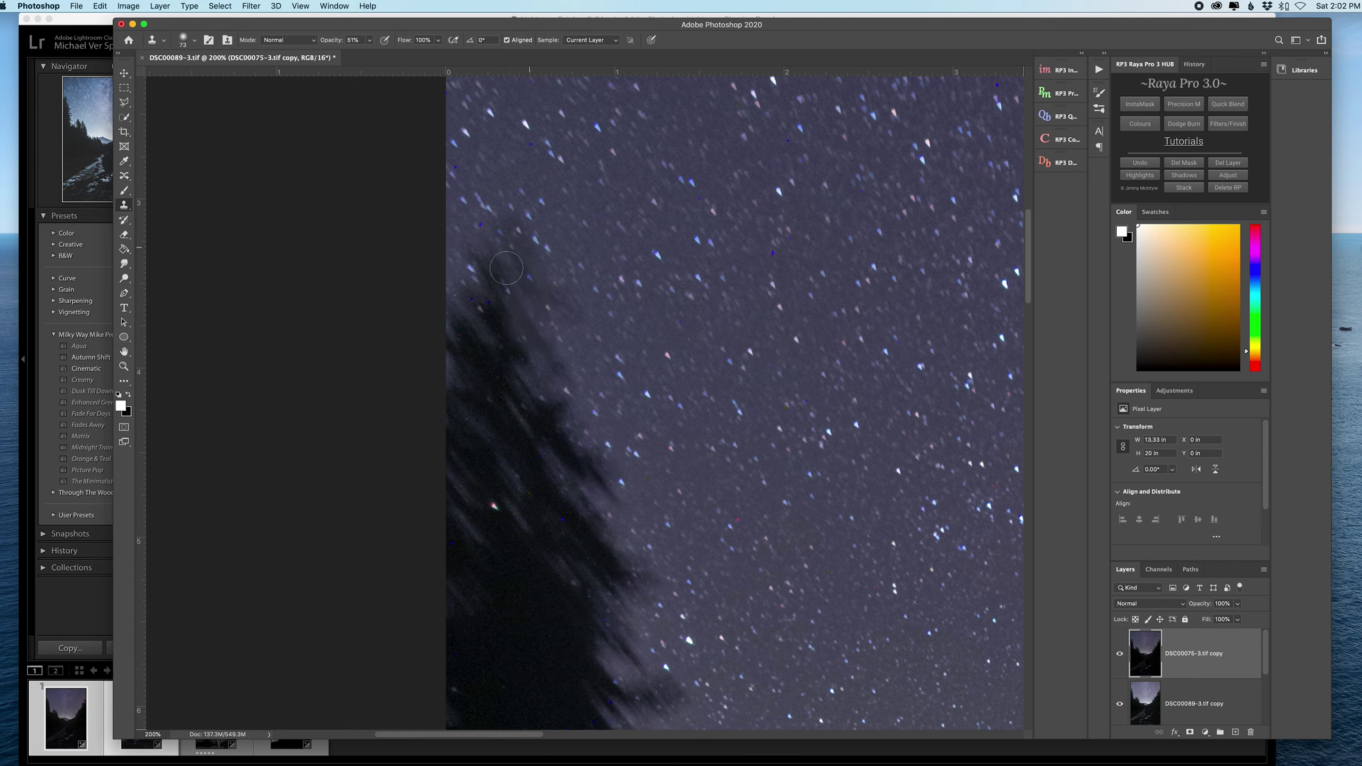
Raise the Clone Stamp opacity to 100% and clone sky over the upper part of the tall left-edge tree.
left_click(369, 40)
mouse_move(587, 374)
left_mouse_down()
mouse_move(518, 240)
mouse_move(582, 330)
mouse_move(511, 256)
mouse_move(528, 393)
mouse_move(535, 364)
mouse_move(453, 237)
mouse_move(476, 347)
mouse_move(487, 249)
mouse_move(576, 402)
mouse_move(591, 540)
mouse_move(612, 526)
mouse_move(553, 422)
mouse_move(541, 444)
mouse_move(558, 468)
mouse_move(519, 447)
mouse_move(436, 331)
mouse_move(468, 390)
mouse_move(502, 531)
mouse_move(521, 484)
mouse_move(569, 575)
mouse_move(551, 498)
mouse_move(622, 563)
left_mouse_up()
scroll(684, 454, "down", 2)
mouse_move(646, 502)
left_mouse_down()
mouse_move(649, 555)
mouse_move(585, 558)
left_mouse_up()
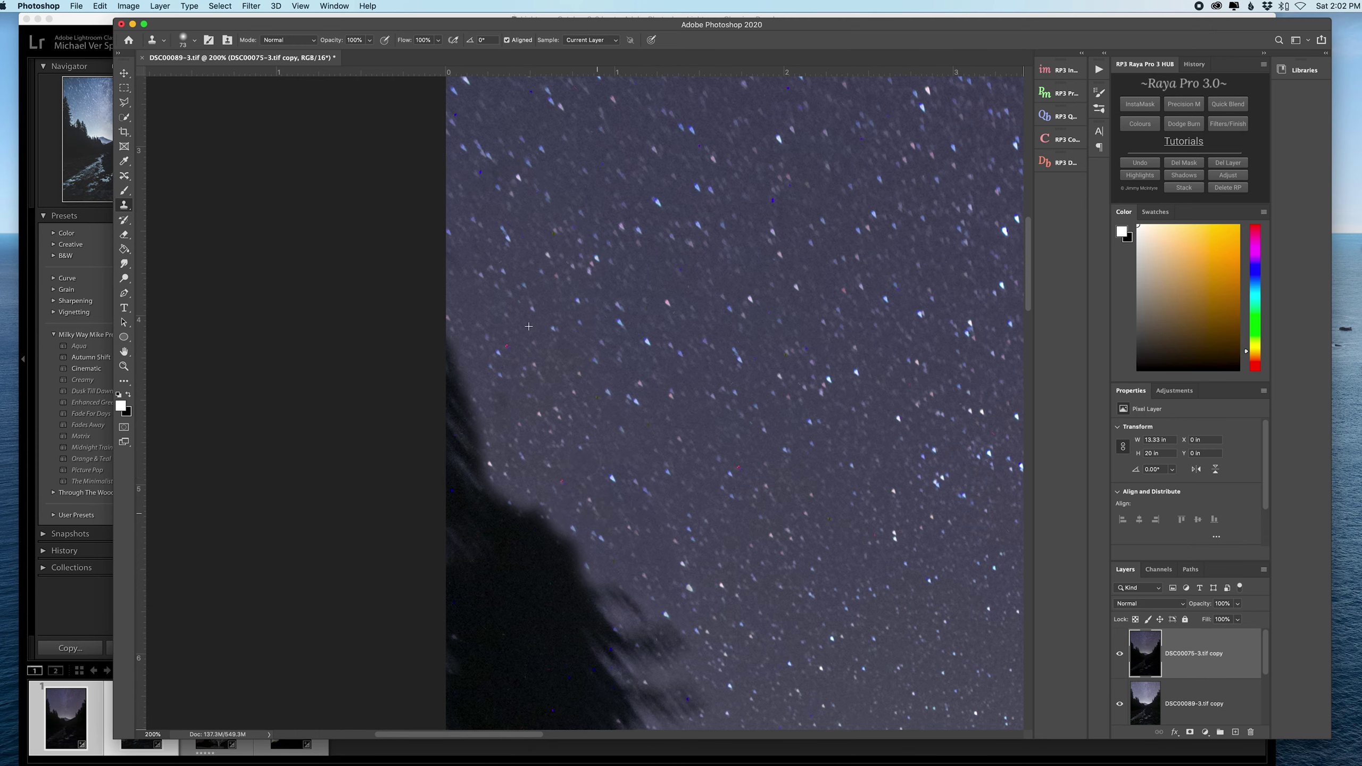
Clone sky over the protruding branches and remaining edge farther down the tall left-edge tree.
scroll(651, 477, "down", 2)
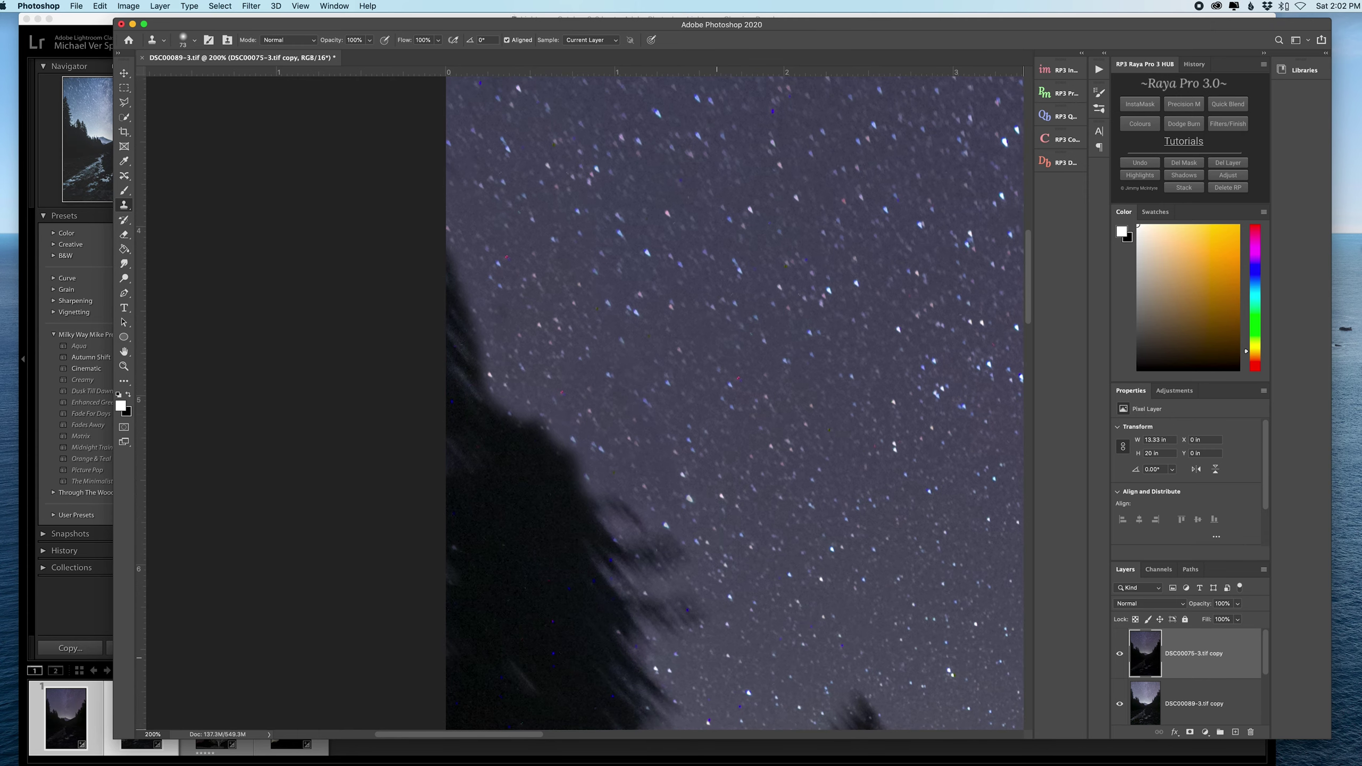
left_click_drag(716, 658, 666, 582)
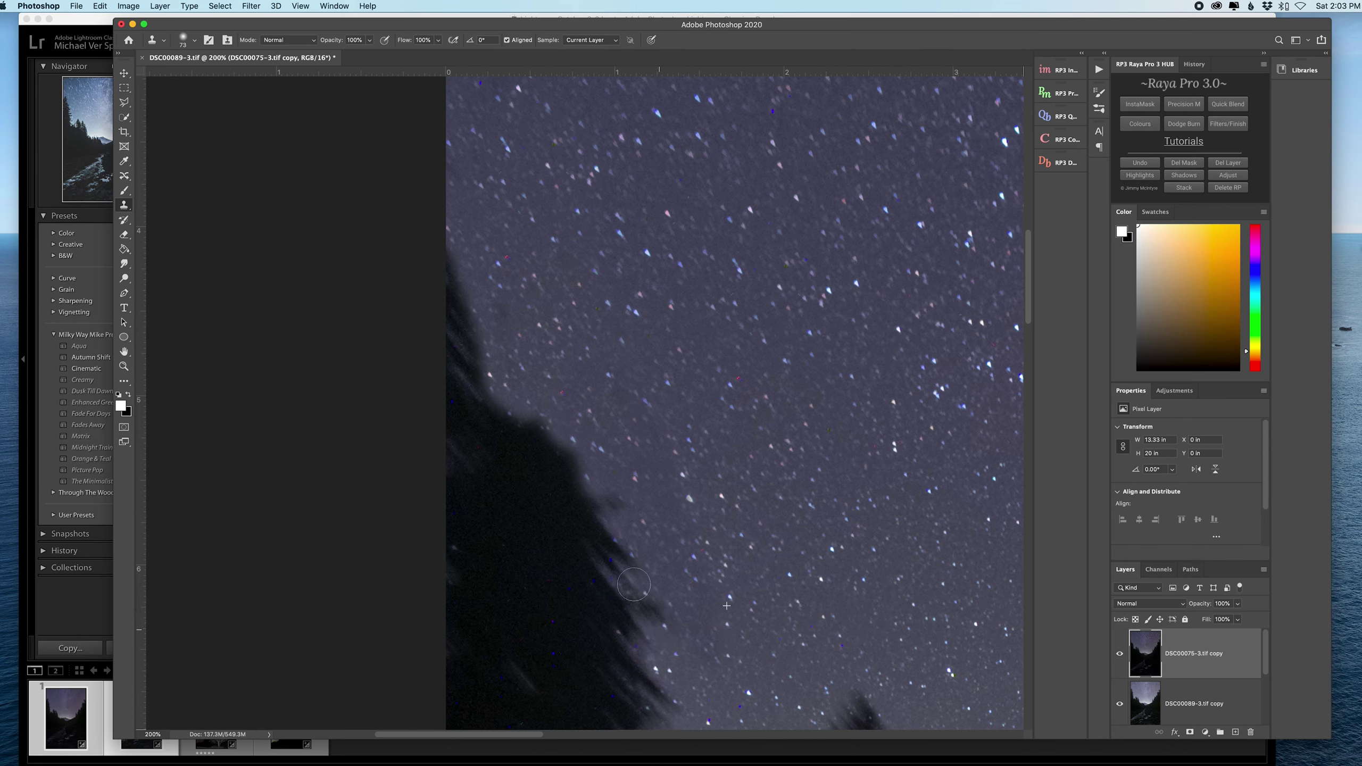
left_click_drag(638, 590, 617, 505)
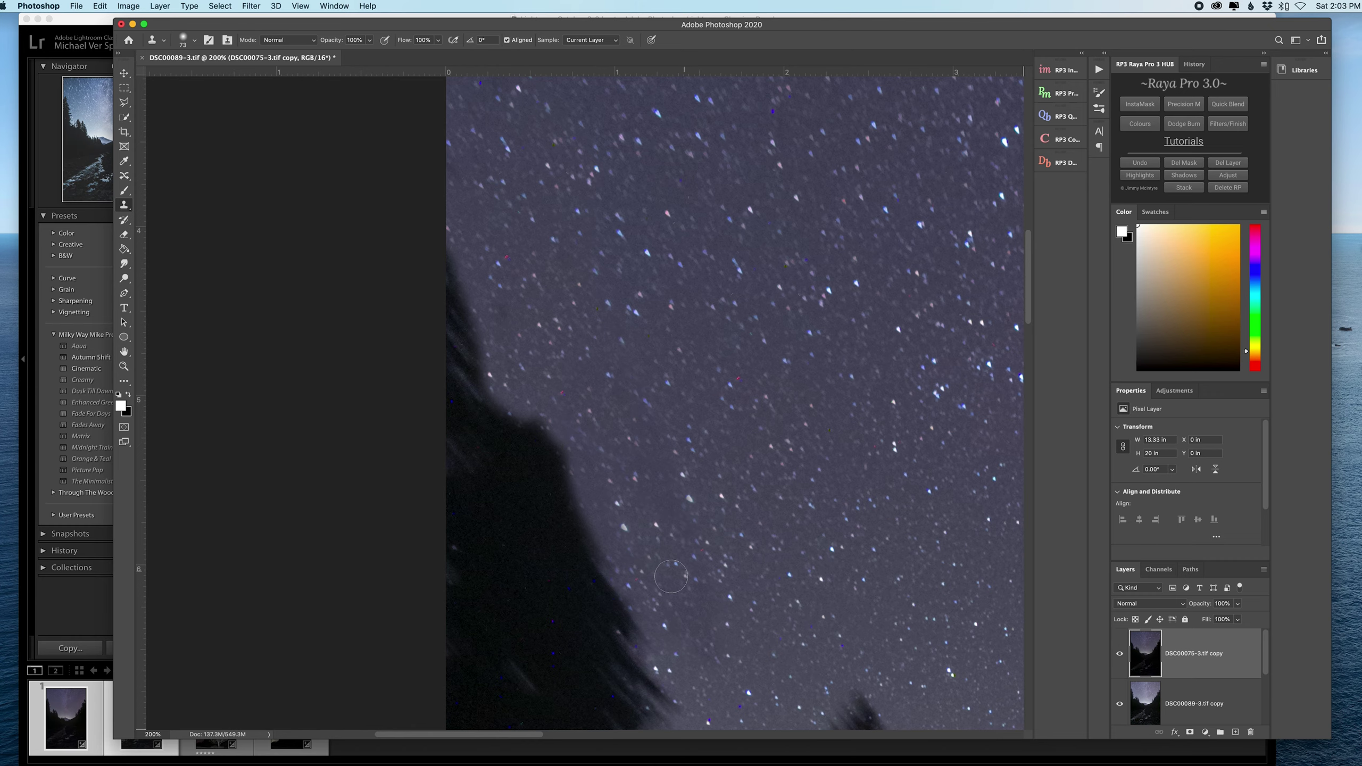
left_click_drag(628, 622, 478, 367)
mouse_move(437, 256)
left_mouse_down()
mouse_move(606, 558)
mouse_move(466, 360)
left_mouse_up()
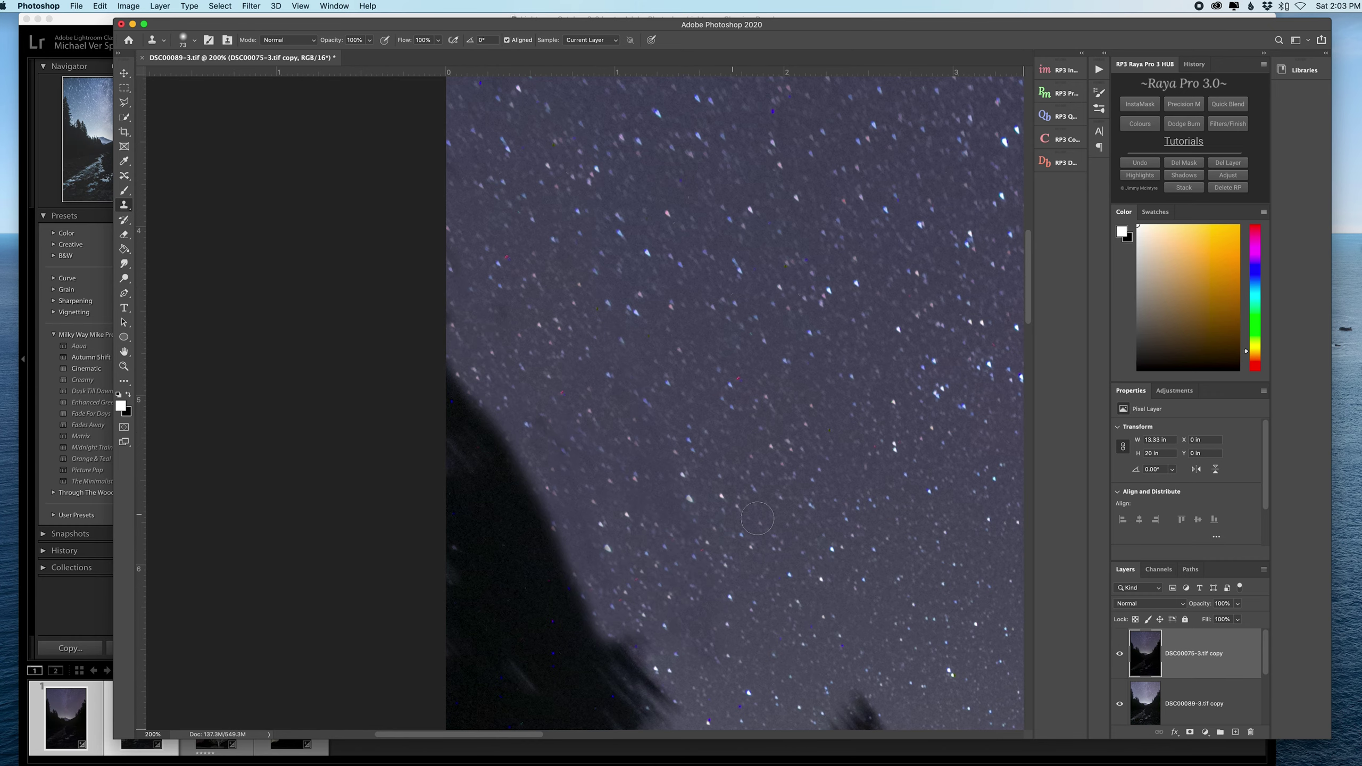
scroll(606, 471, "down", 3)
mouse_move(616, 554)
left_mouse_down()
mouse_move(657, 592)
mouse_move(697, 668)
left_mouse_up()
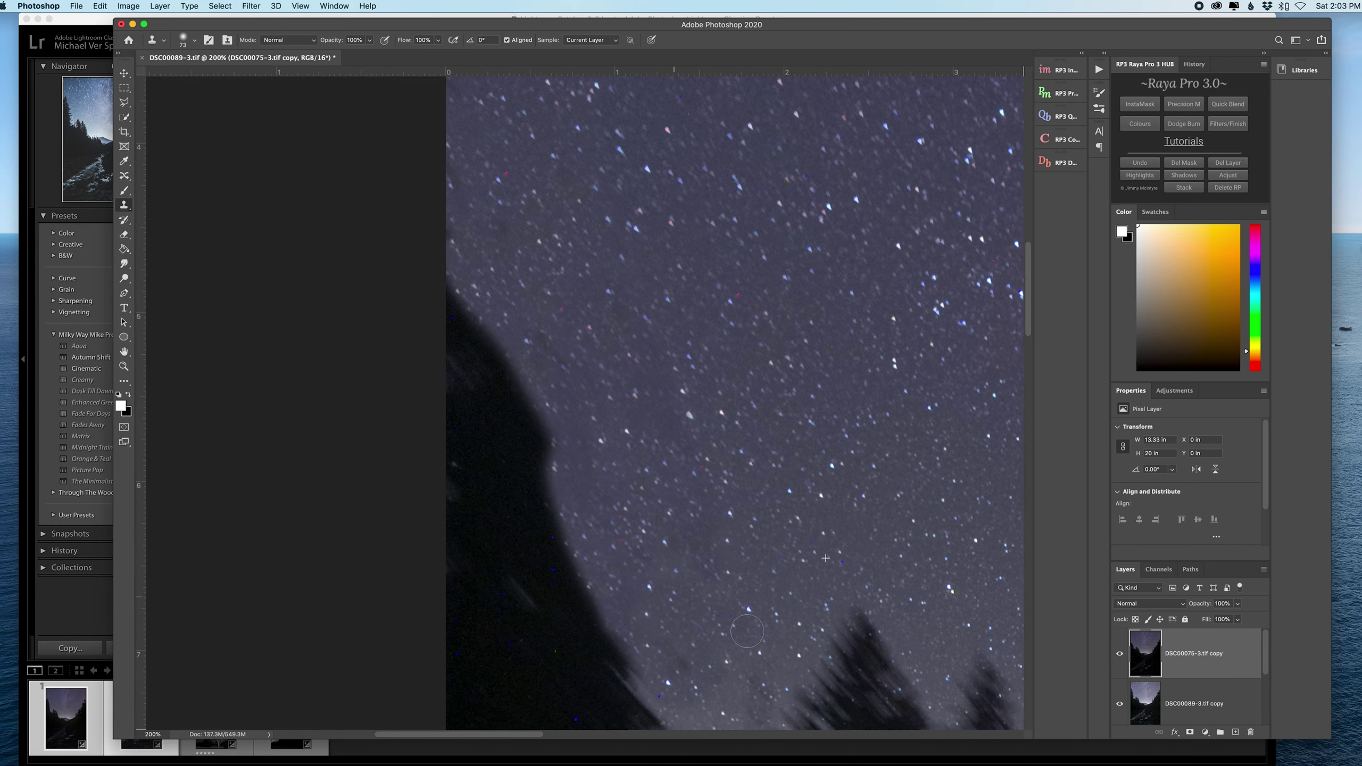
Clone sky over the dark slope edge between the tall left-edge tree and the pair of pointed trees.
scroll(748, 617, "down", 5)
scroll(676, 478, "up", 5)
scroll(677, 478, "right", 2)
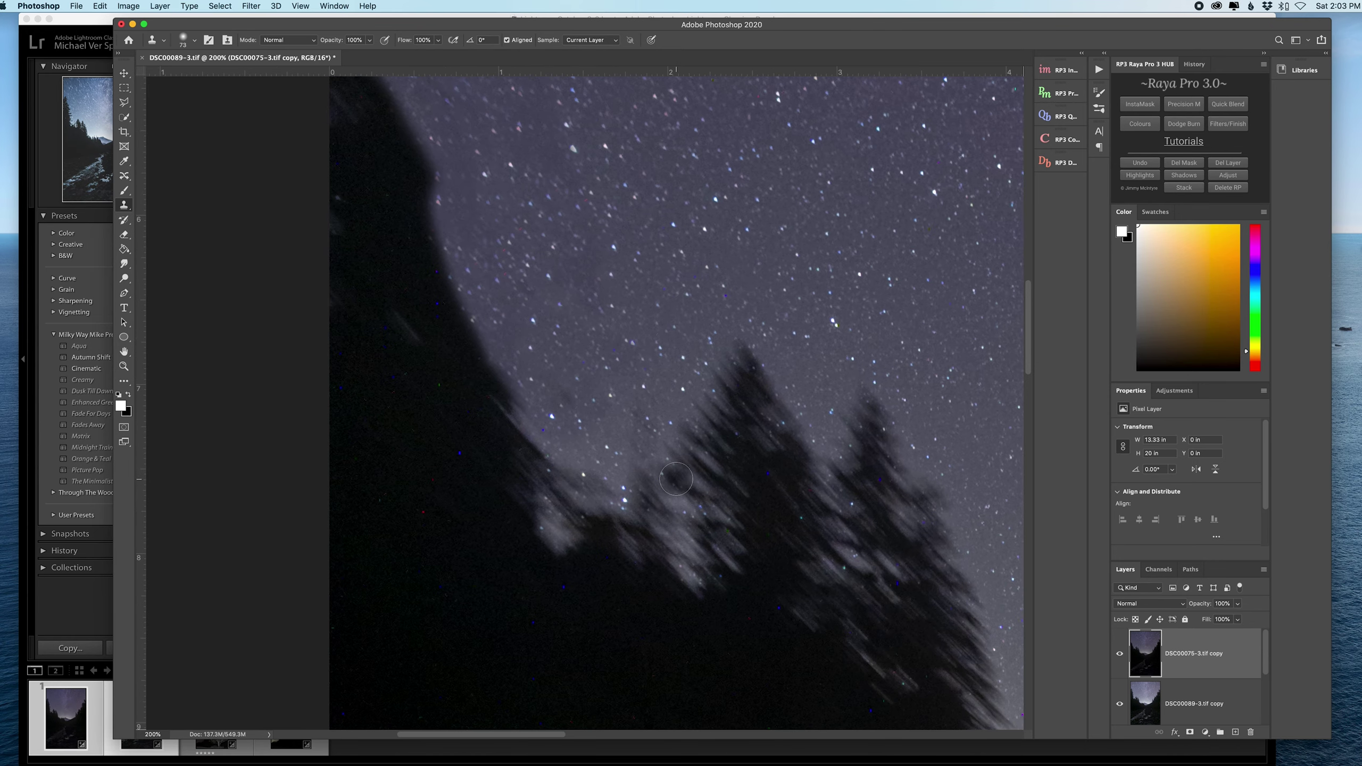
scroll(676, 478, "down", 8)
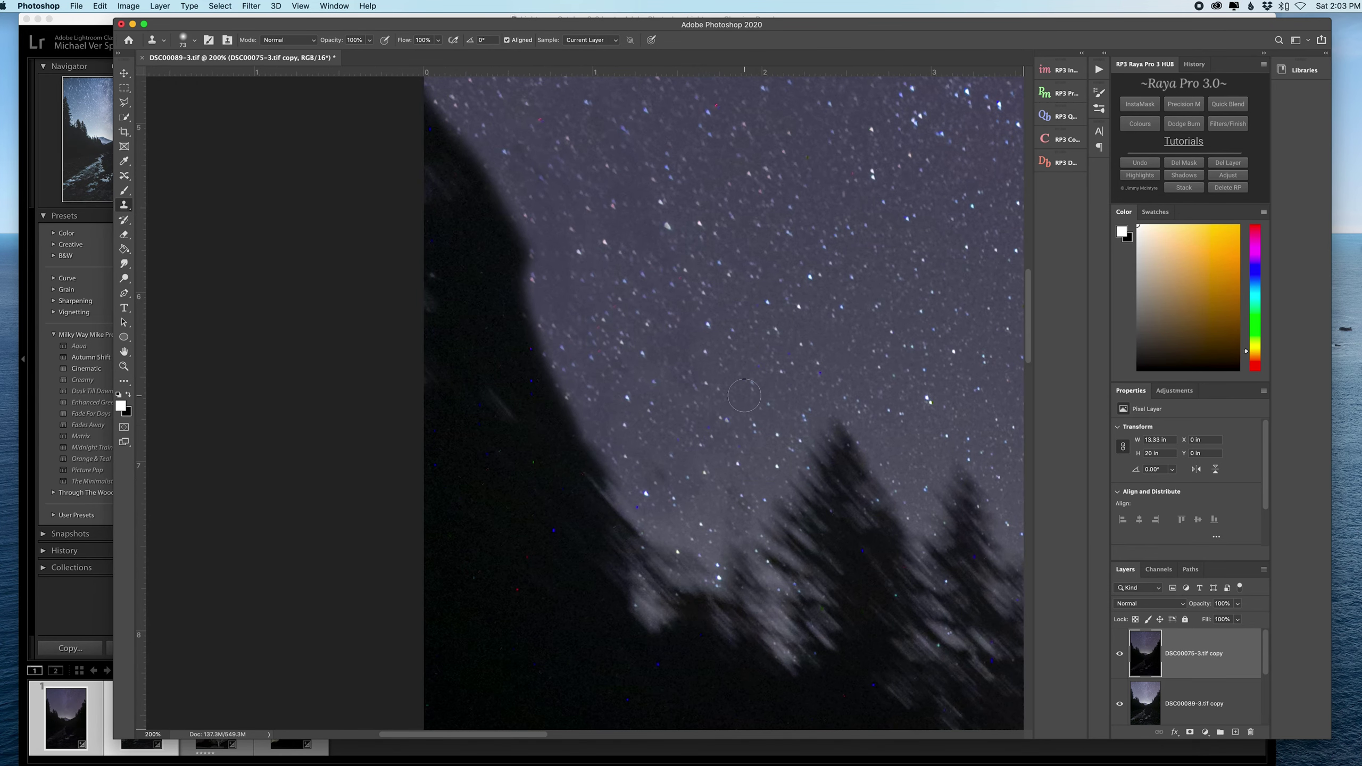
scroll(656, 482, "left", 3)
mouse_move(573, 557)
left_mouse_down()
mouse_move(513, 550)
mouse_move(472, 515)
left_mouse_up()
Clone sky over the pair of tall pointed trees and their outer edges on the left slope.
scroll(472, 515, "right", 5)
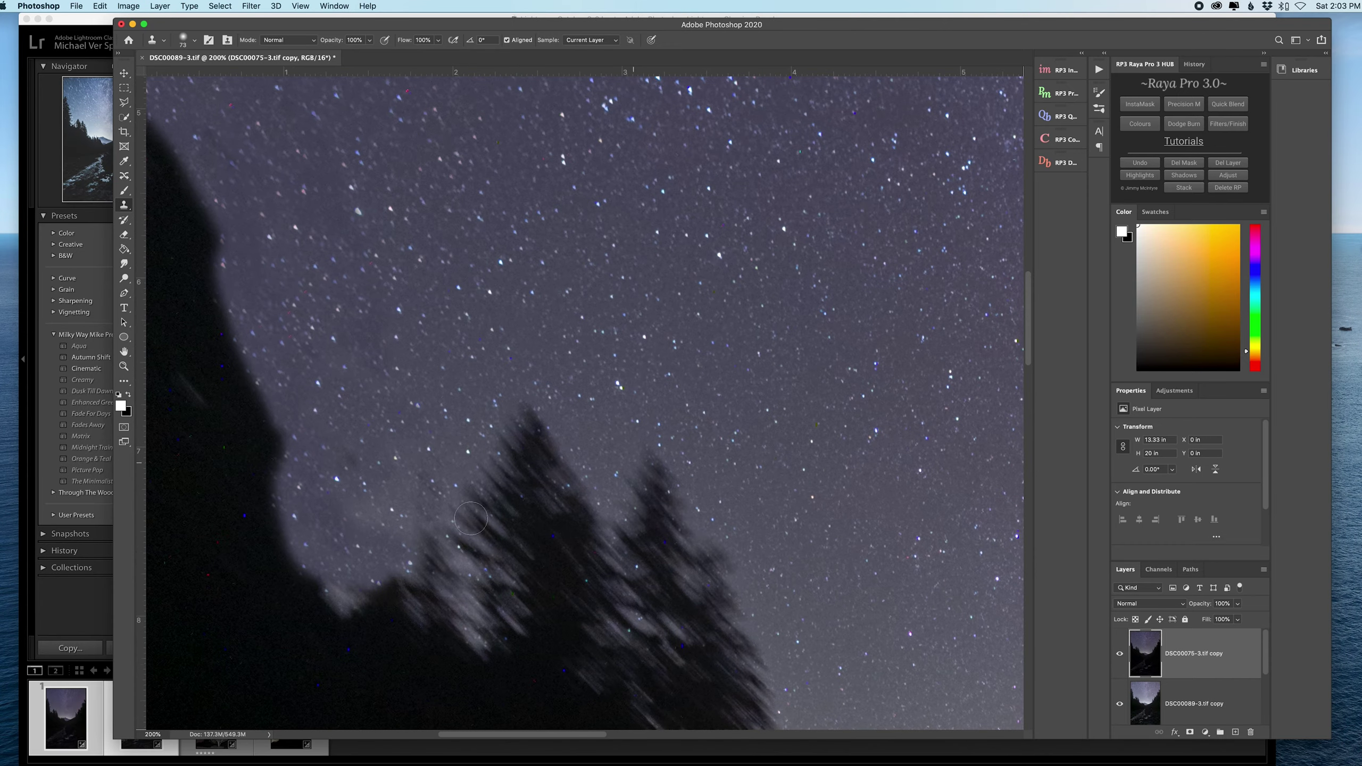
scroll(317, 513, "down", 3)
mouse_move(480, 327)
left_mouse_down()
mouse_move(371, 441)
mouse_move(234, 380)
left_mouse_up()
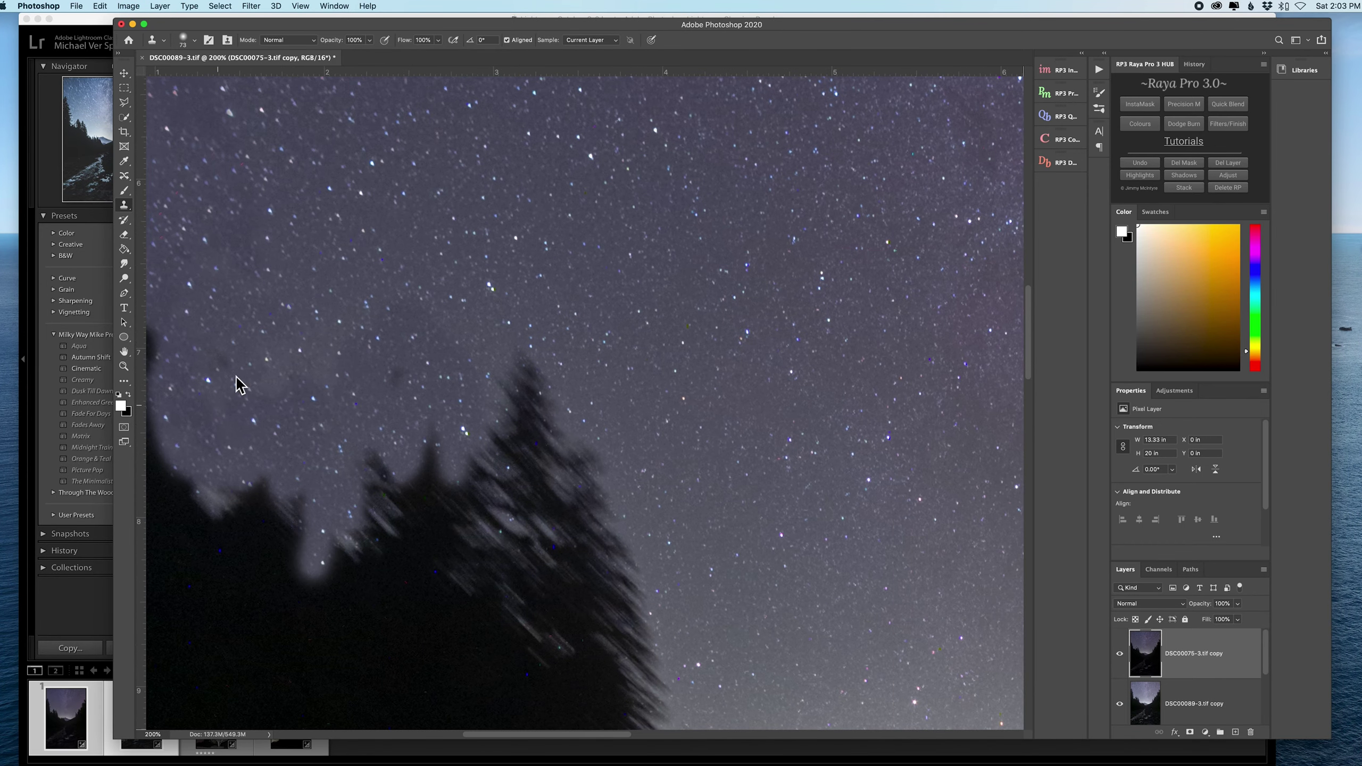
scroll(239, 326, "down", 2)
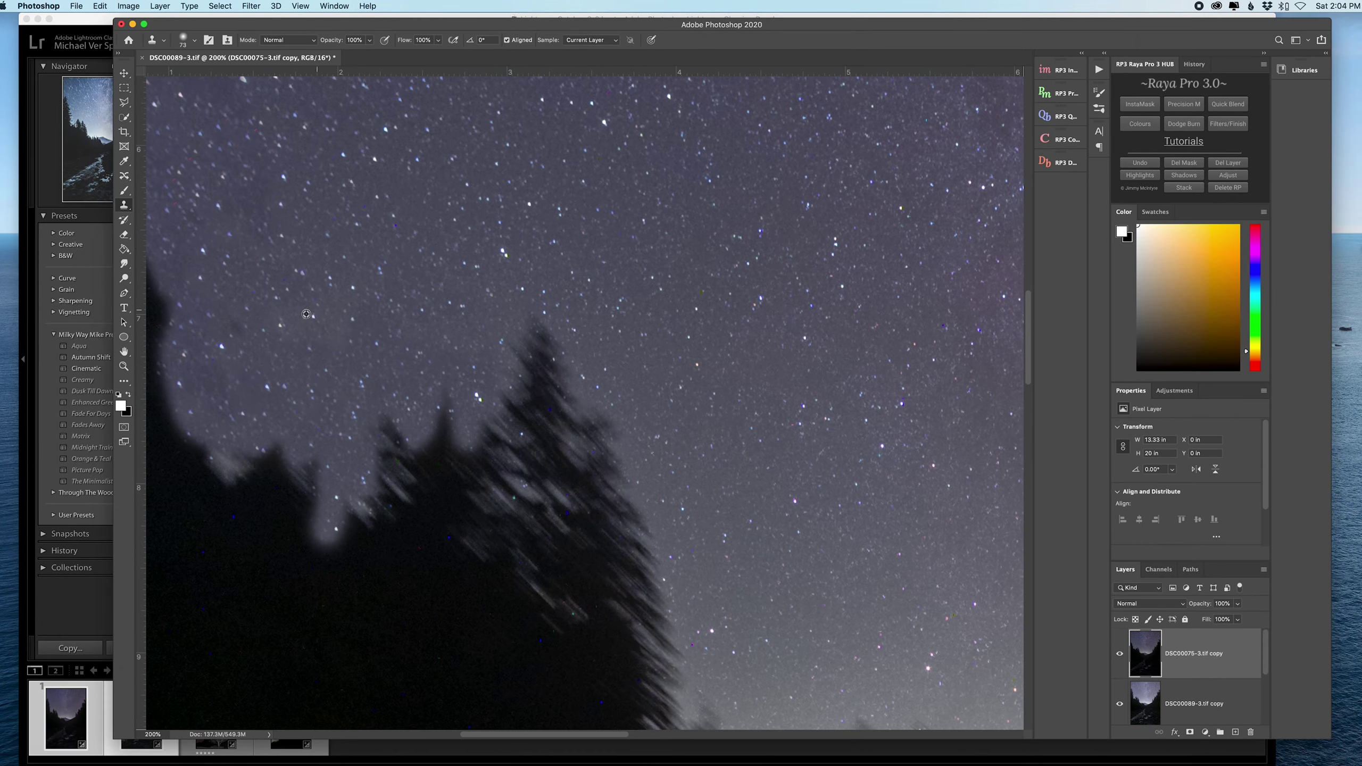
scroll(239, 325, "down", 3)
scroll(239, 325, "left", 1)
mouse_move(643, 579)
left_mouse_down()
mouse_move(629, 401)
mouse_move(515, 300)
left_mouse_up()
Clone sky over the tree tips along the lower left slope down toward the snowy mountain.
scroll(536, 322, "down", 4)
scroll(536, 322, "right", 5)
mouse_move(515, 537)
left_mouse_down()
mouse_move(574, 472)
mouse_move(541, 548)
mouse_move(595, 569)
mouse_move(660, 567)
mouse_move(707, 515)
mouse_move(740, 558)
left_mouse_up()
scroll(595, 568, "right", 5)
scroll(590, 402, "right", 5)
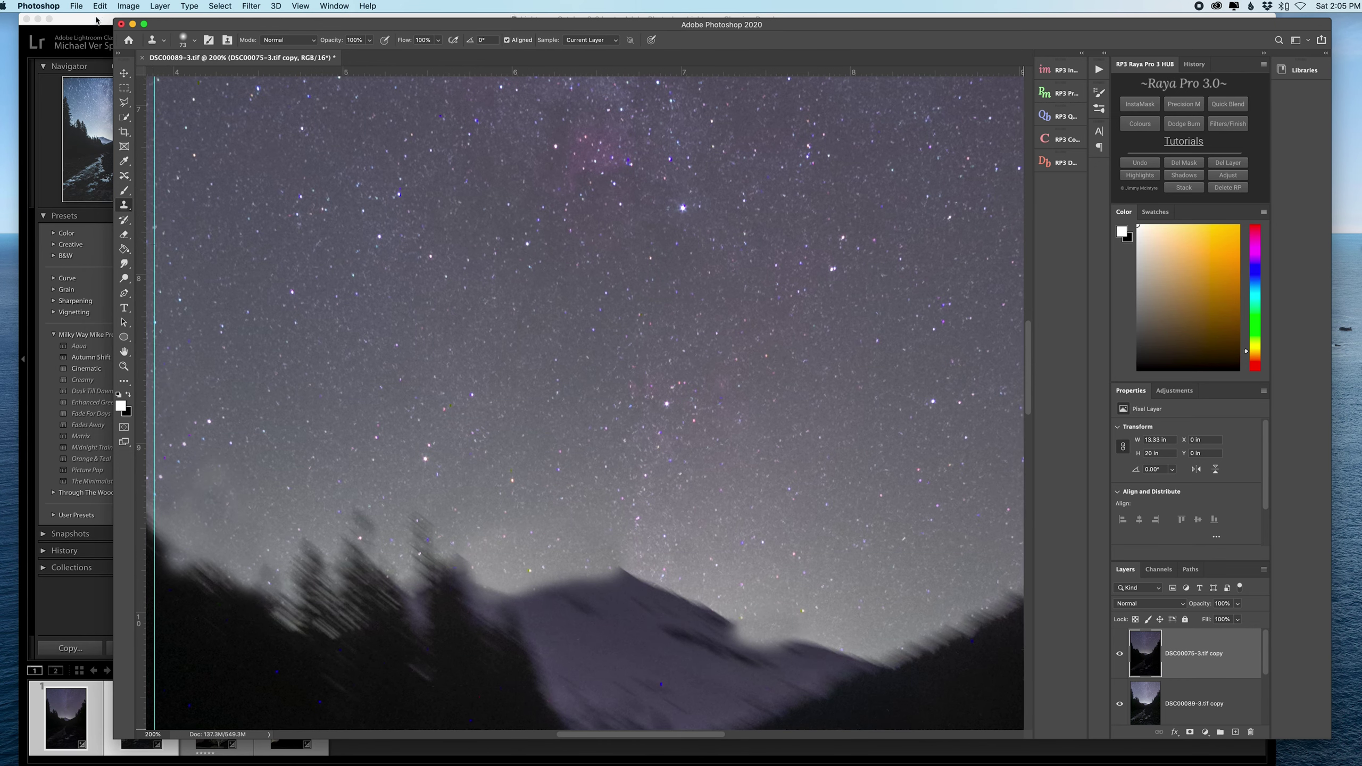
mouse_move(300, 536)
left_mouse_down()
mouse_move(316, 555)
mouse_move(472, 523)
left_mouse_up()
Clone sky over the blurred trees rising along the slope to the right of the snowy mountain.
scroll(472, 523, "right", 5)
mouse_move(482, 665)
left_mouse_down()
mouse_move(606, 606)
mouse_move(537, 514)
mouse_move(616, 408)
mouse_move(537, 483)
mouse_move(640, 393)
mouse_move(675, 440)
mouse_move(654, 407)
left_mouse_up()
scroll(537, 514, "right", 4)
scroll(640, 393, "right", 6)
scroll(640, 393, "up", 4)
left_click_drag(670, 300, 625, 296)
Clone sky over the tall trees and branches at the image's right edge, up to their tips.
scroll(624, 295, "right", 2)
scroll(625, 296, "up", 5)
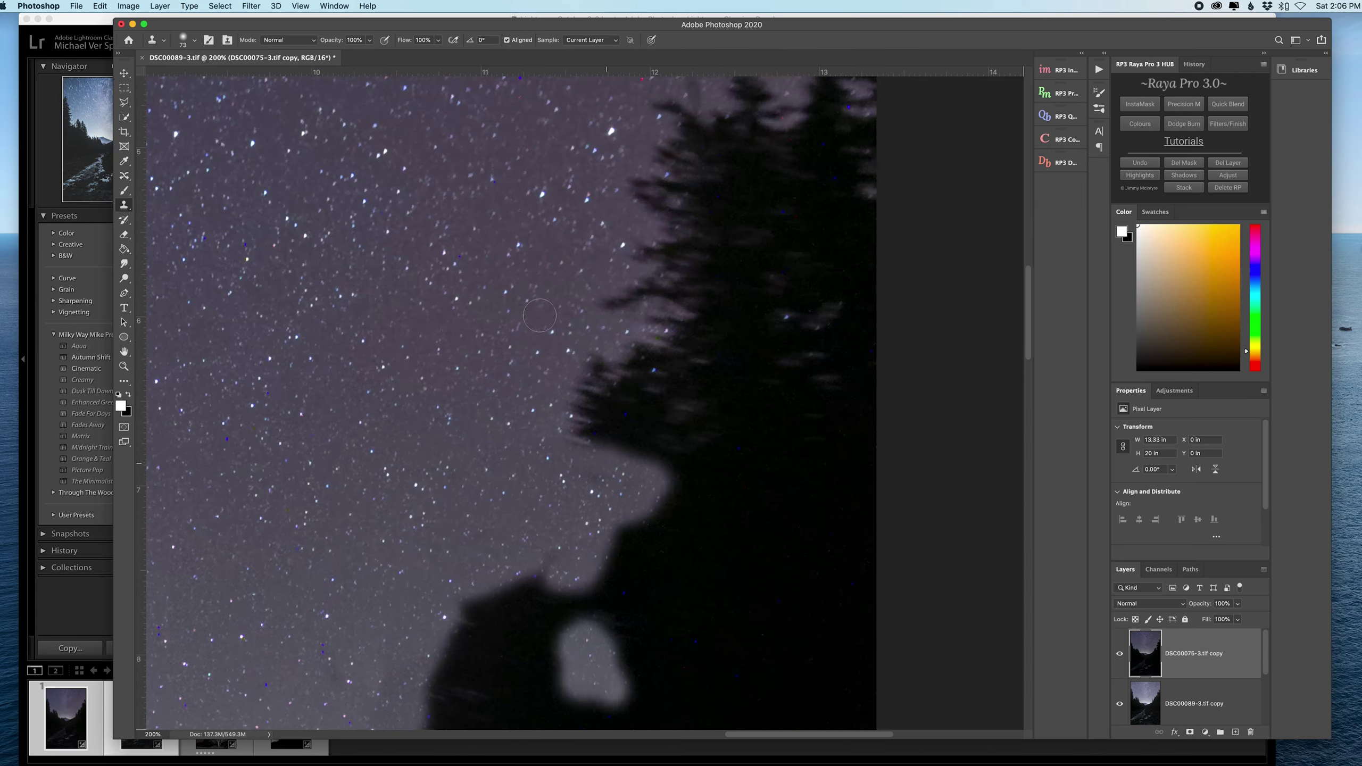
left_click_drag(580, 354, 697, 462)
scroll(697, 461, "up", 3)
mouse_move(836, 558)
left_mouse_down()
mouse_move(627, 498)
mouse_move(725, 571)
mouse_move(817, 565)
mouse_move(876, 508)
mouse_move(712, 433)
mouse_move(718, 405)
mouse_move(940, 423)
mouse_move(798, 204)
mouse_move(821, 288)
left_mouse_up()
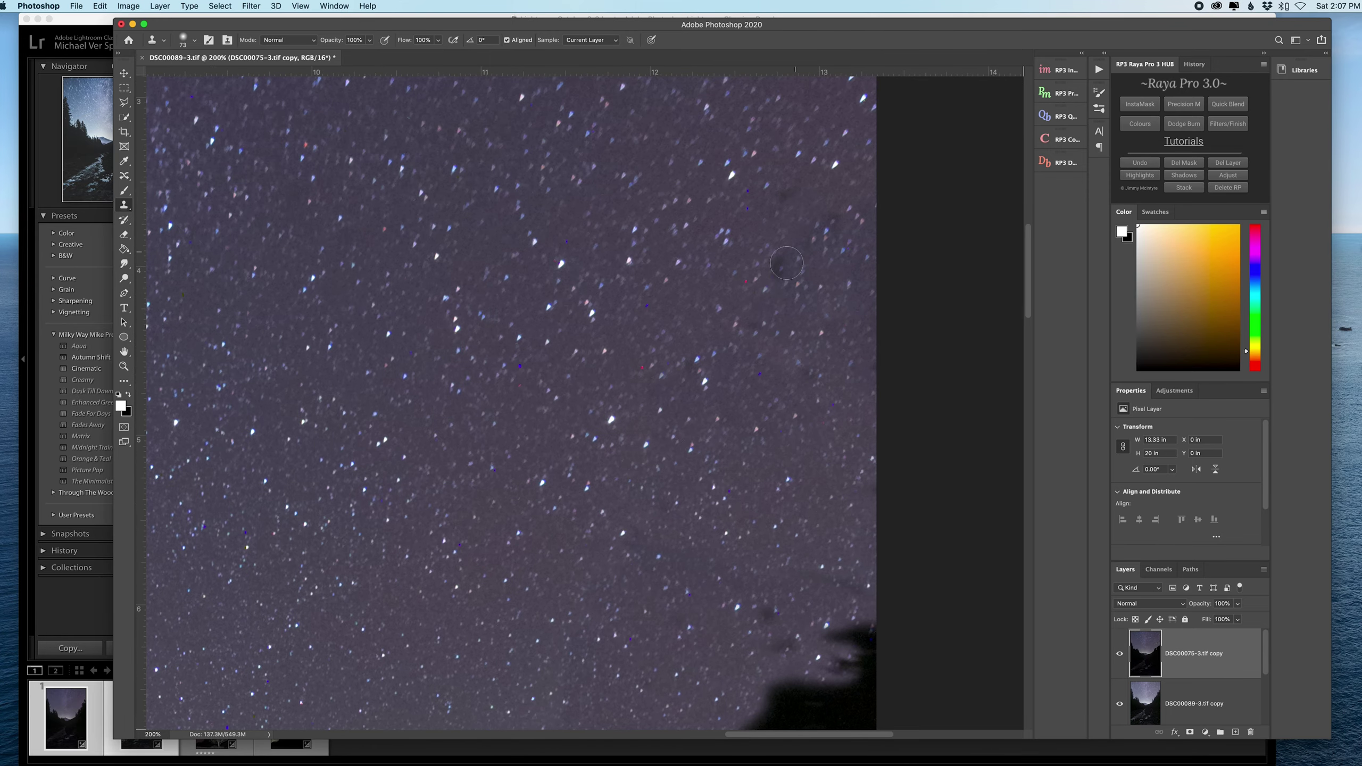
Compare the cloned DSC00075-3.tif copy layer with the foreground layer beneath it and start a Warp transform on the sky layer.
key("super+0")
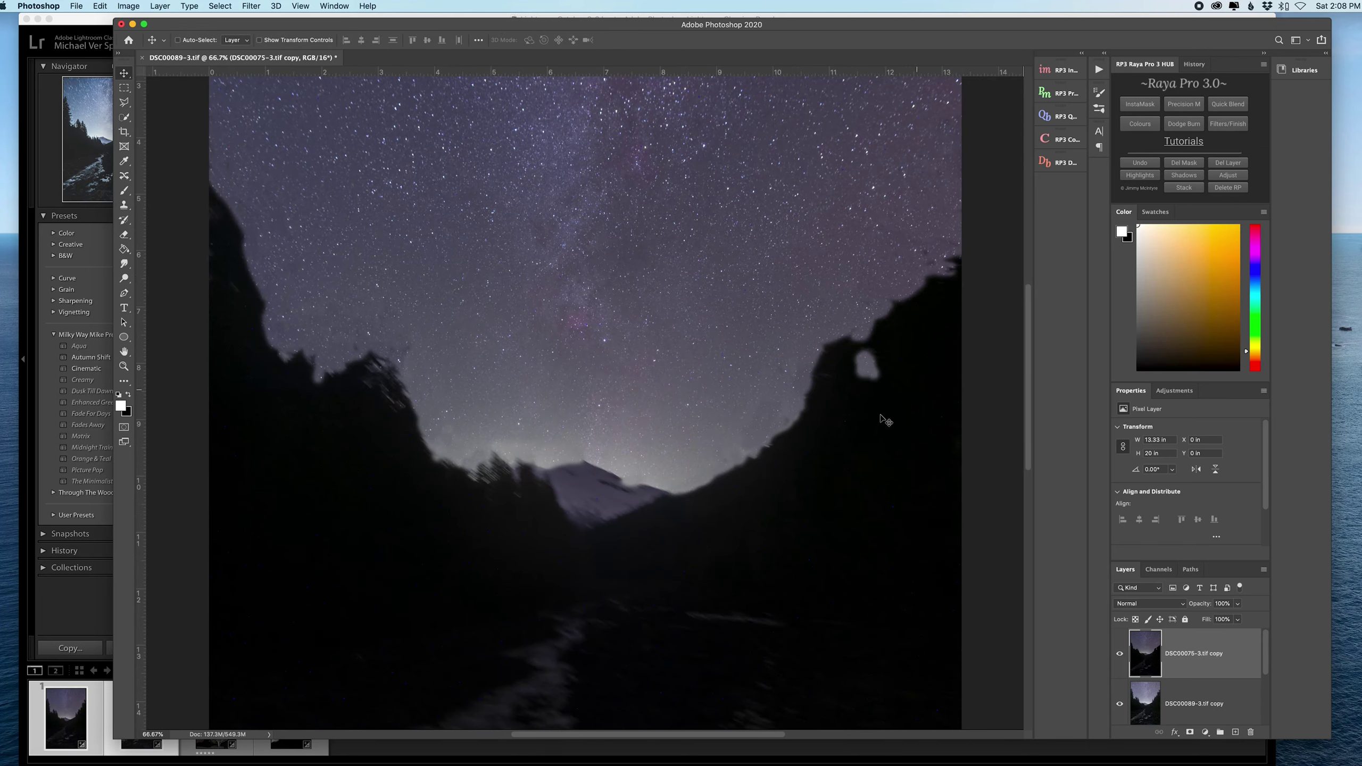
left_click(1119, 653)
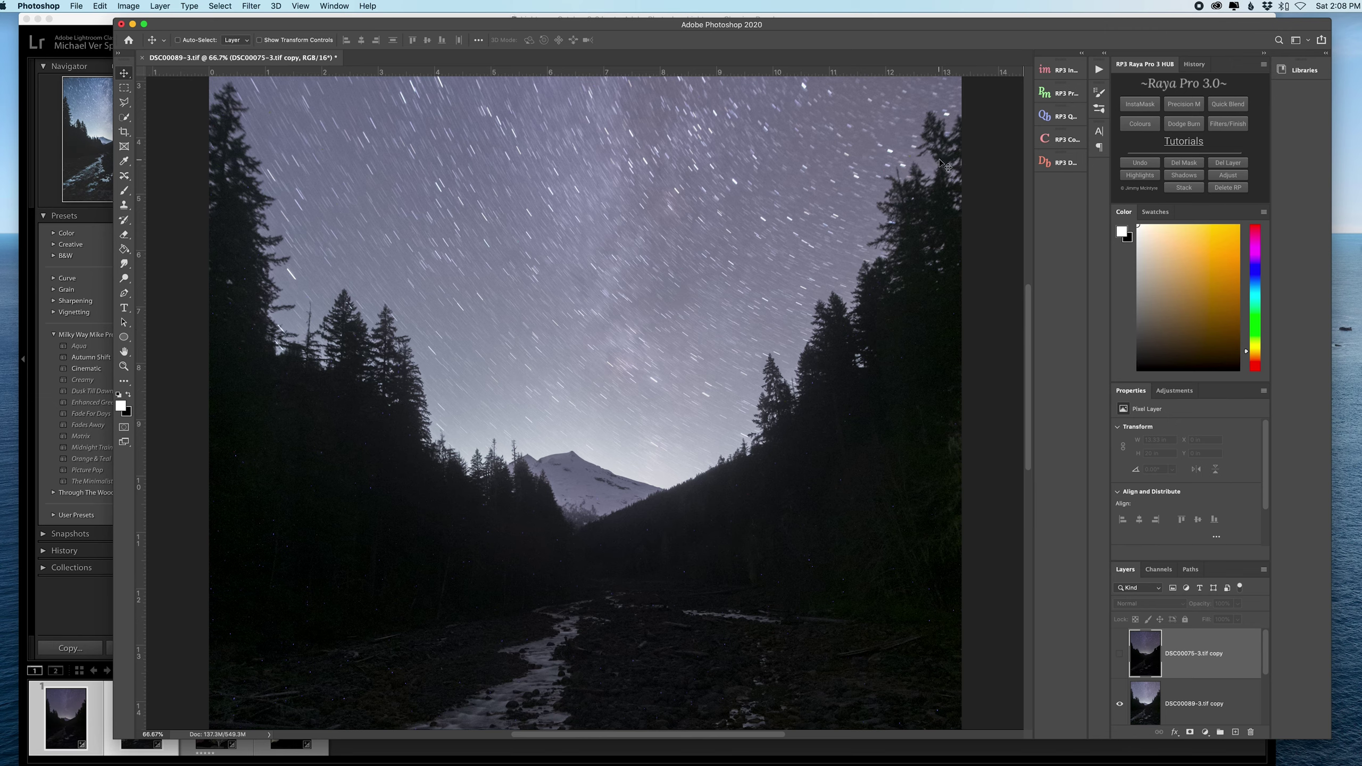
left_click(1119, 653)
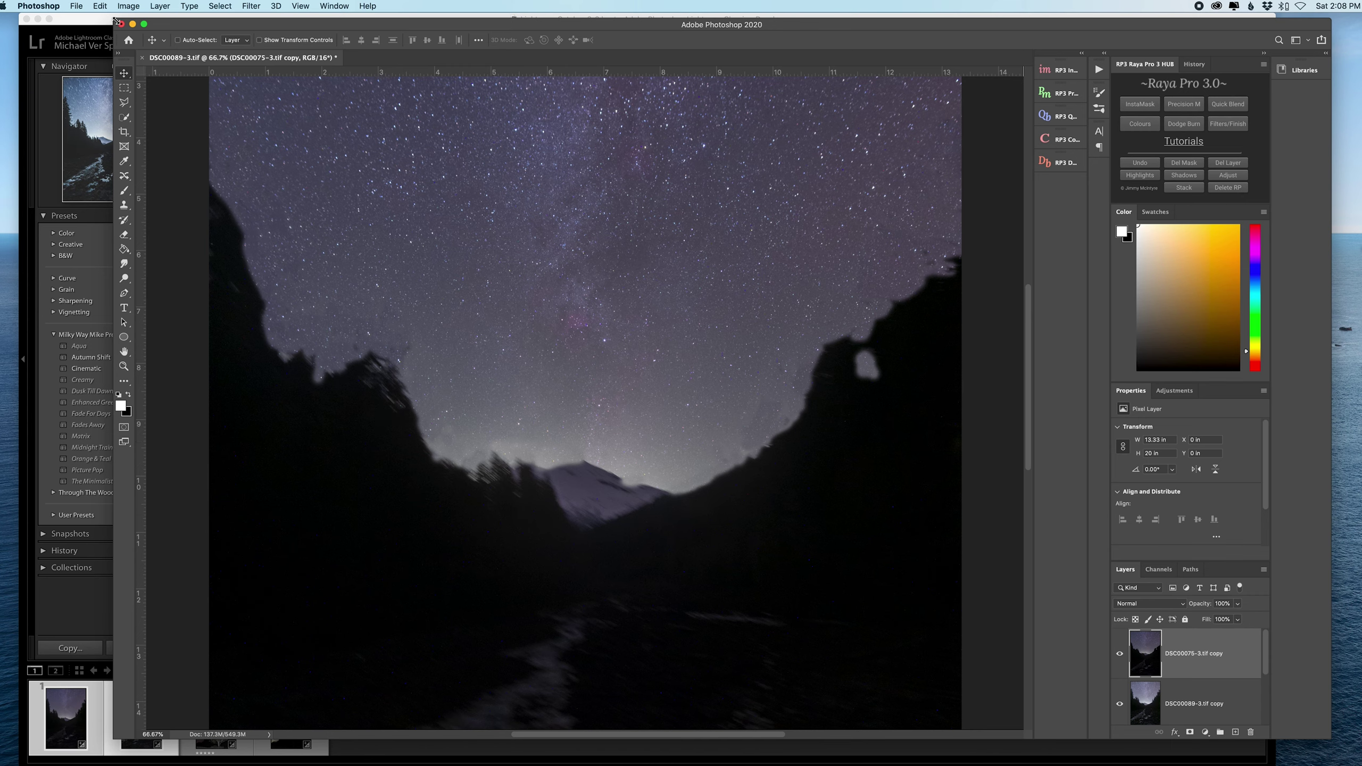
left_click(101, 6)
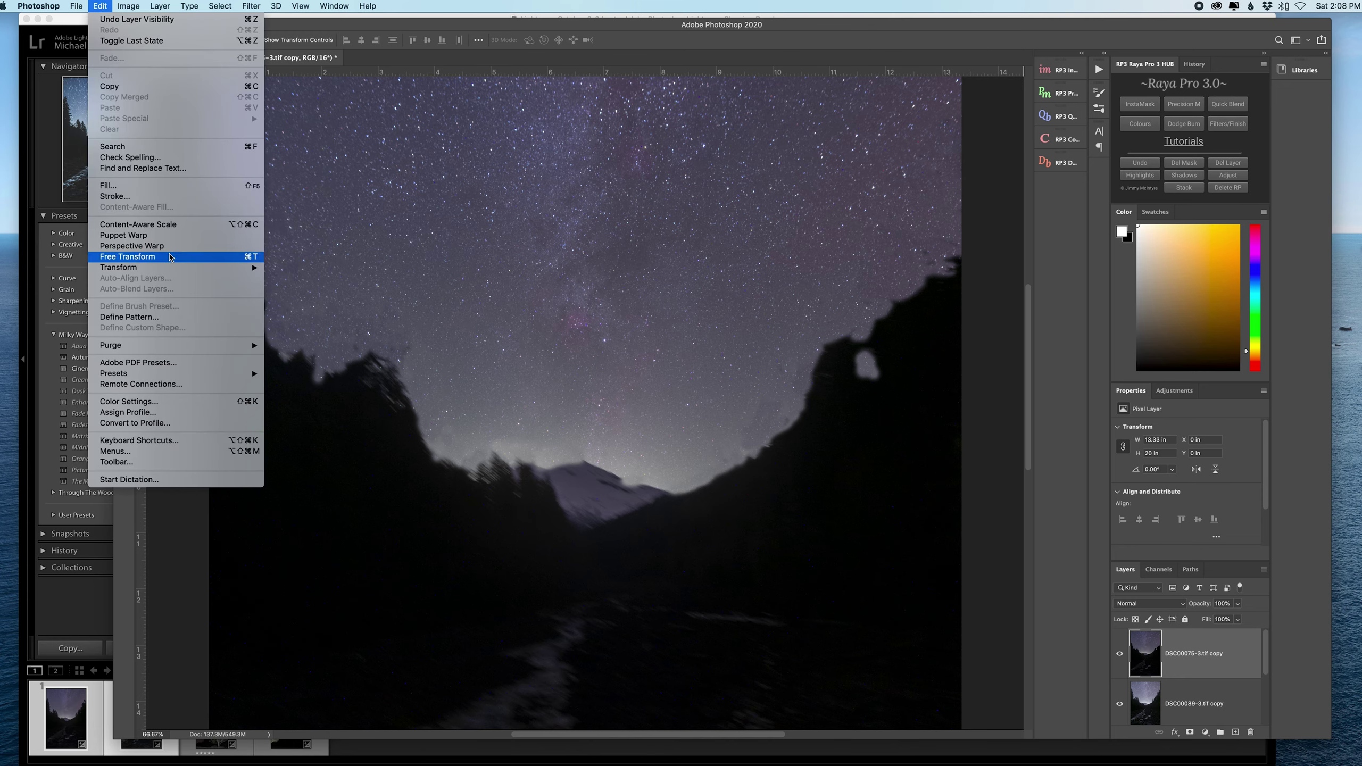
mouse_move(163, 267)
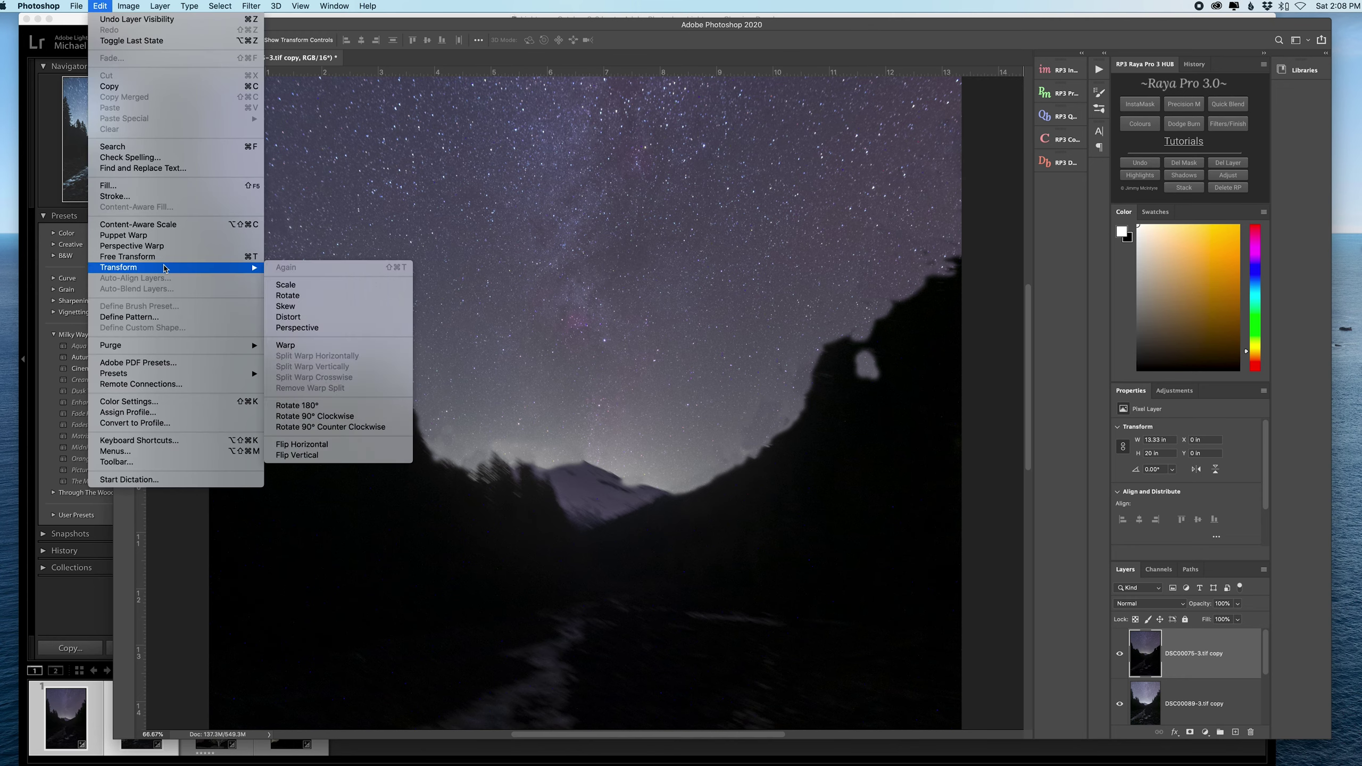
left_click(333, 345)
key("super+minus")
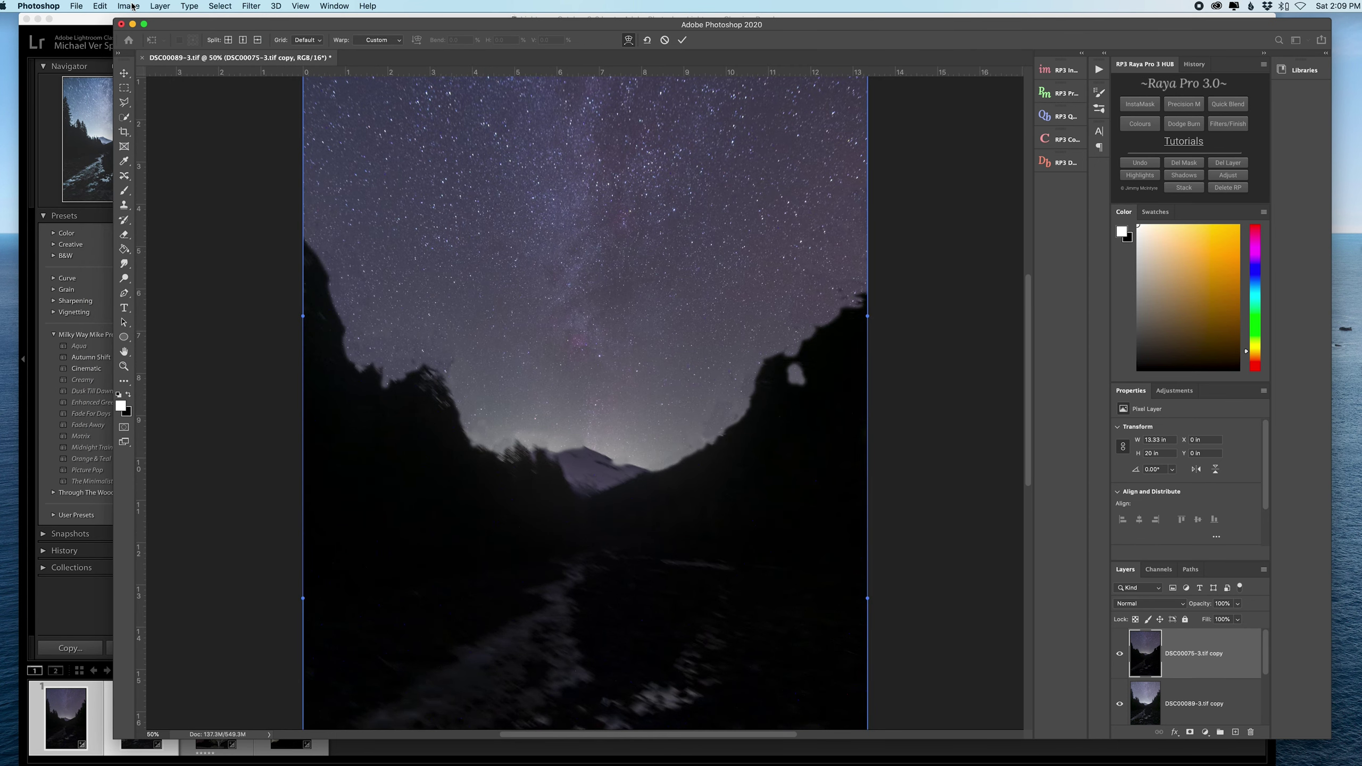
Add two vertical warp splits to the sky layer, one on each side of the snowy mountain.
left_click(110, 7)
mouse_move(194, 271)
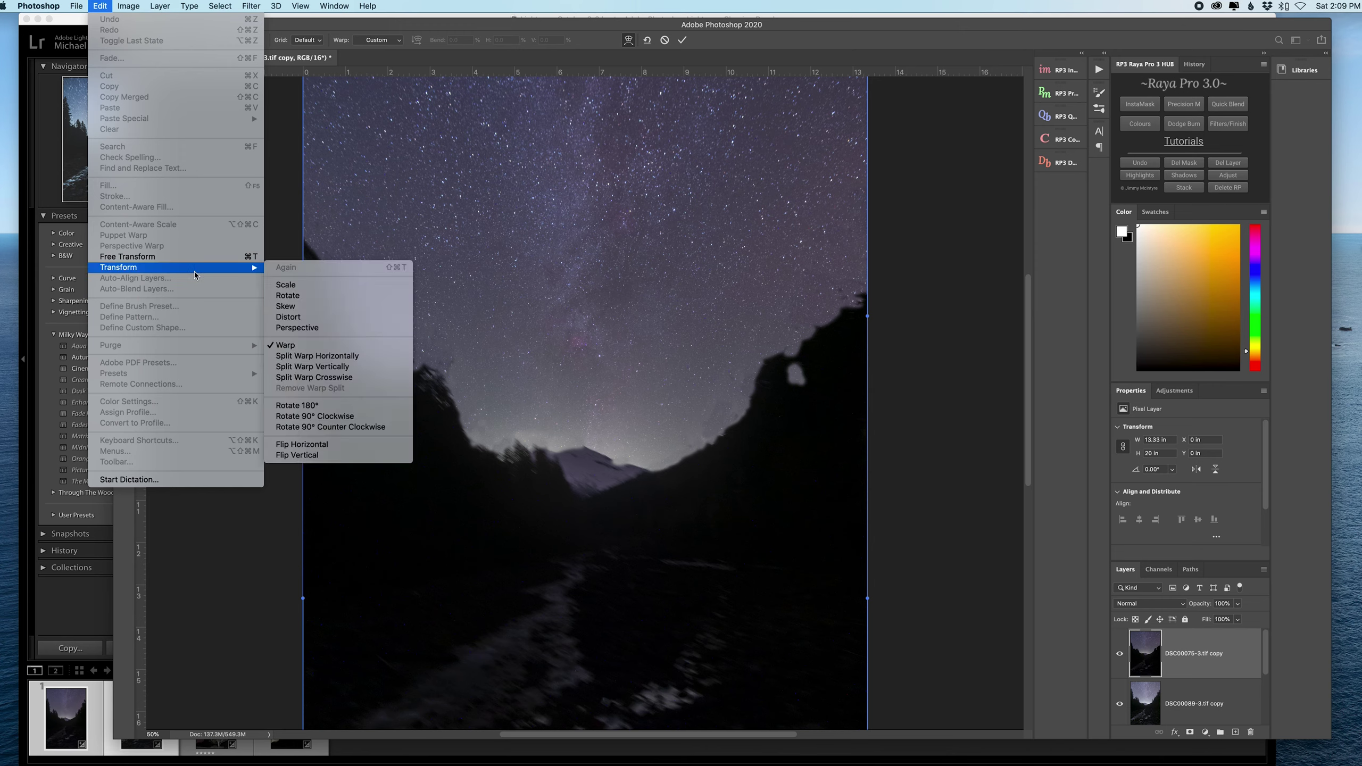
left_click(362, 370)
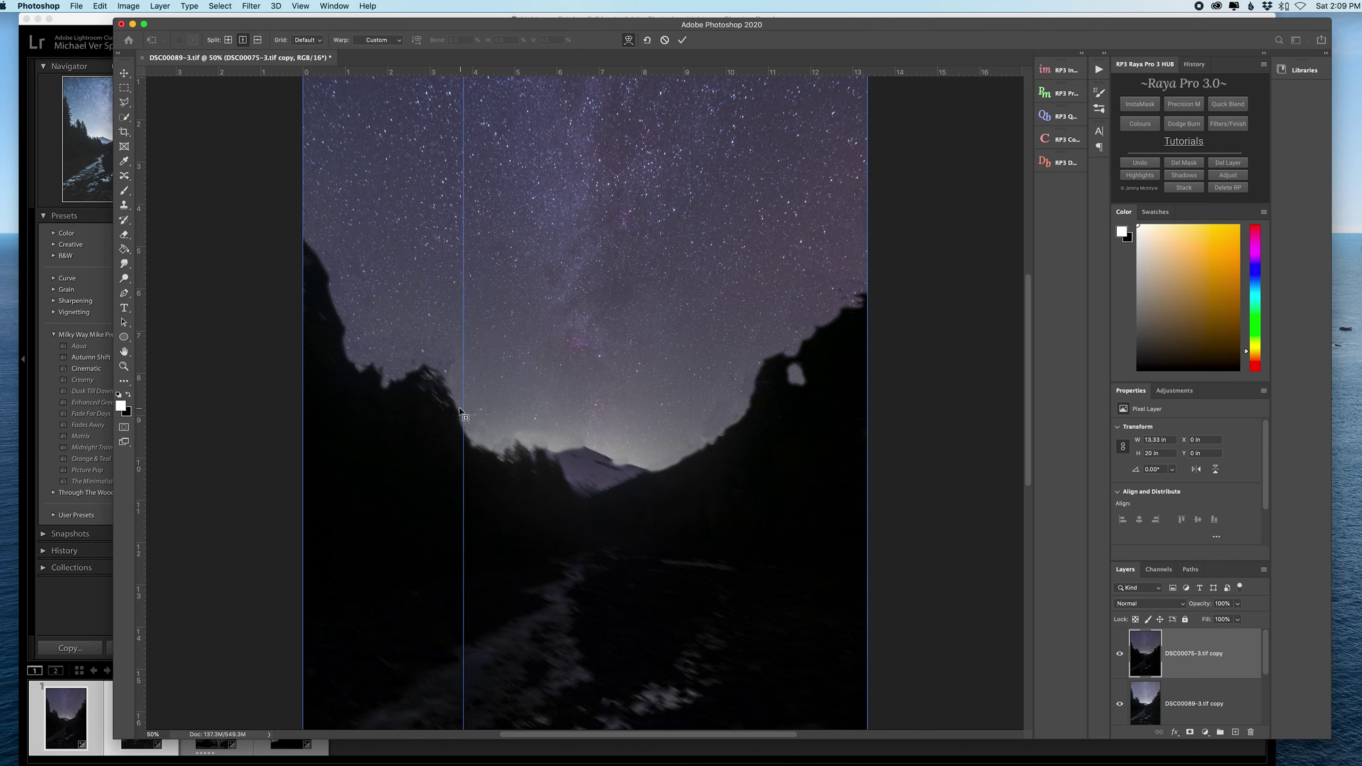
left_click(459, 410)
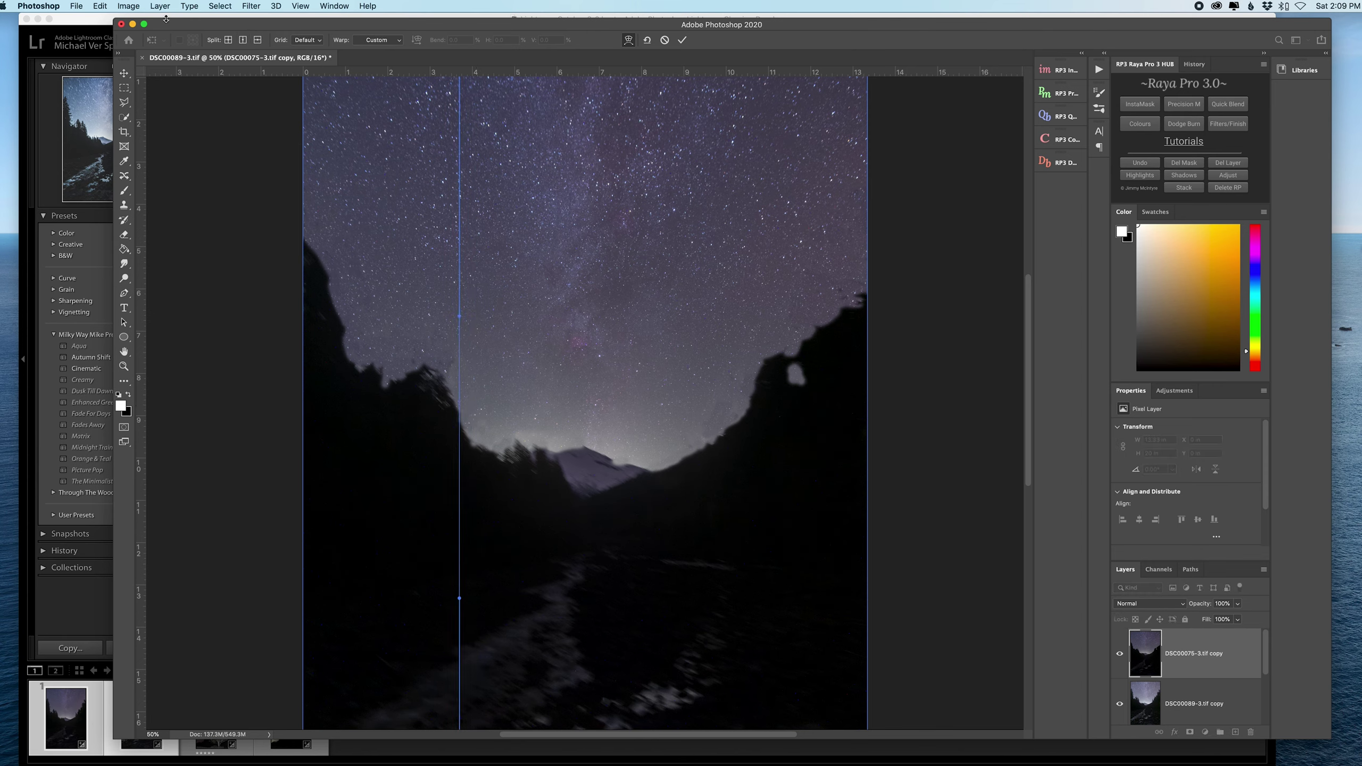
left_click(128, 6)
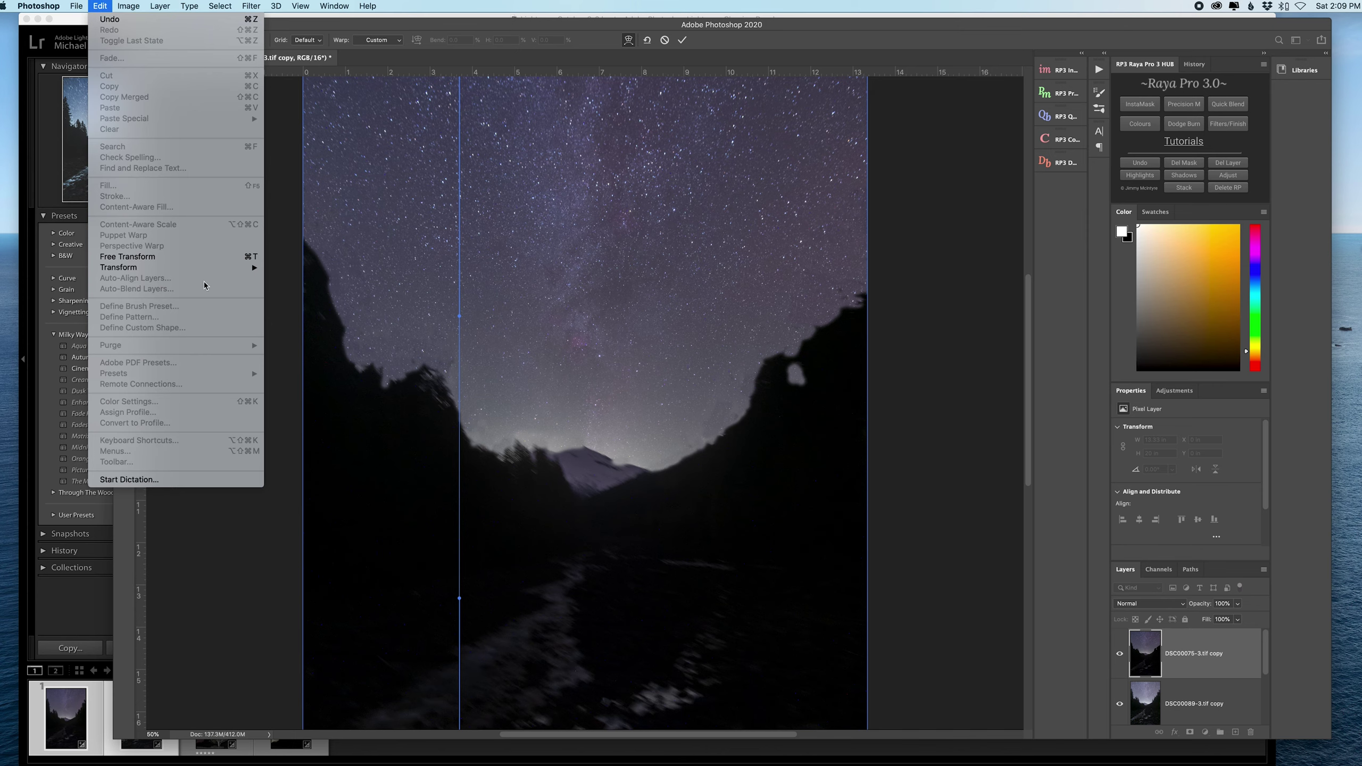
left_click(362, 372)
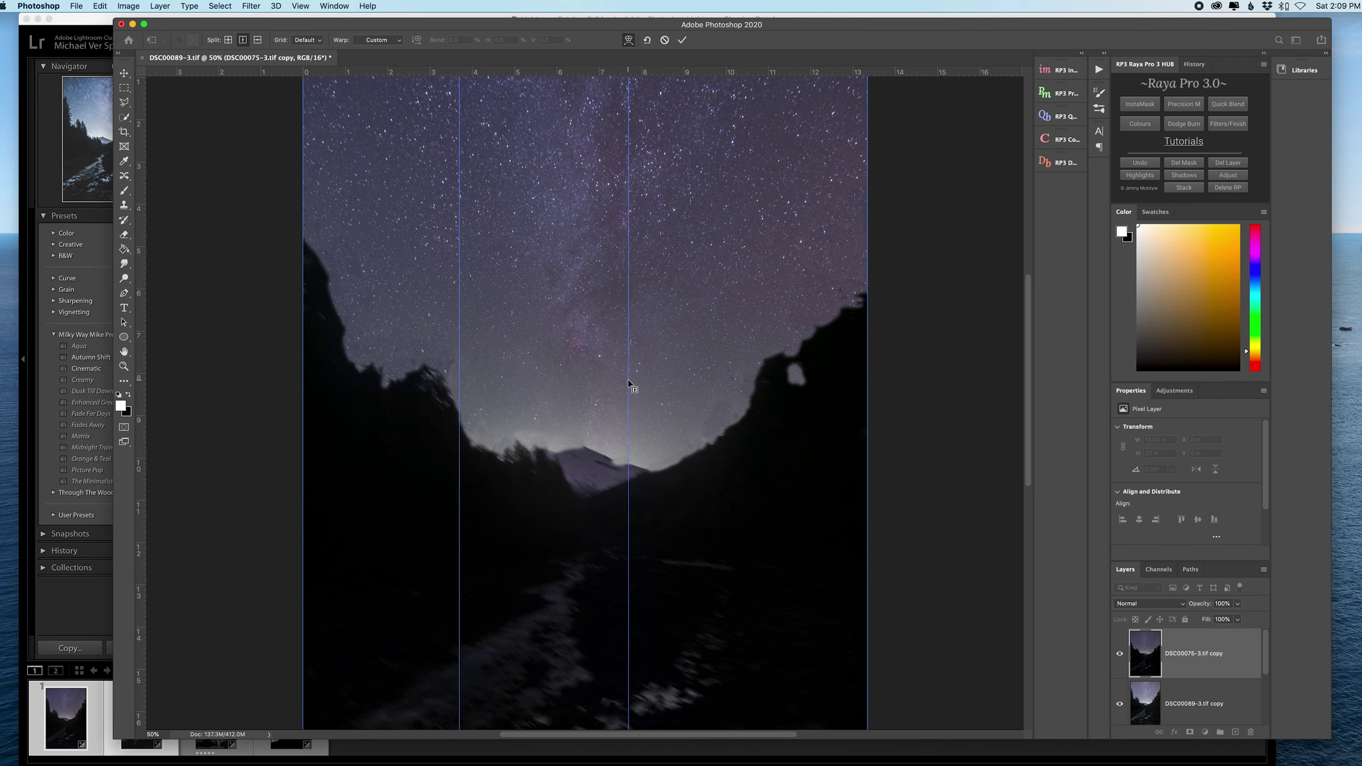
left_click(649, 379)
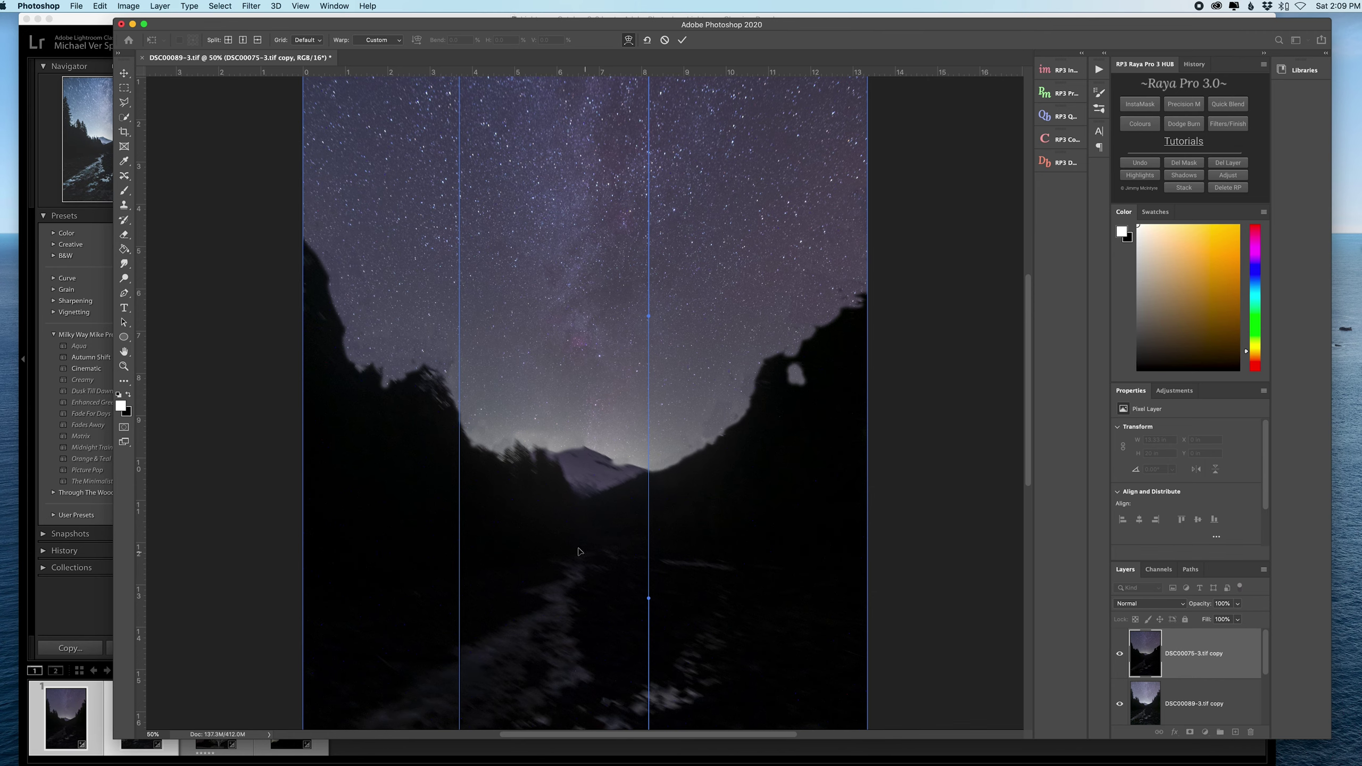
Add two horizontal warp splits, one across the sky just above the snowy mountain and one just below its base.
left_click(130, 5)
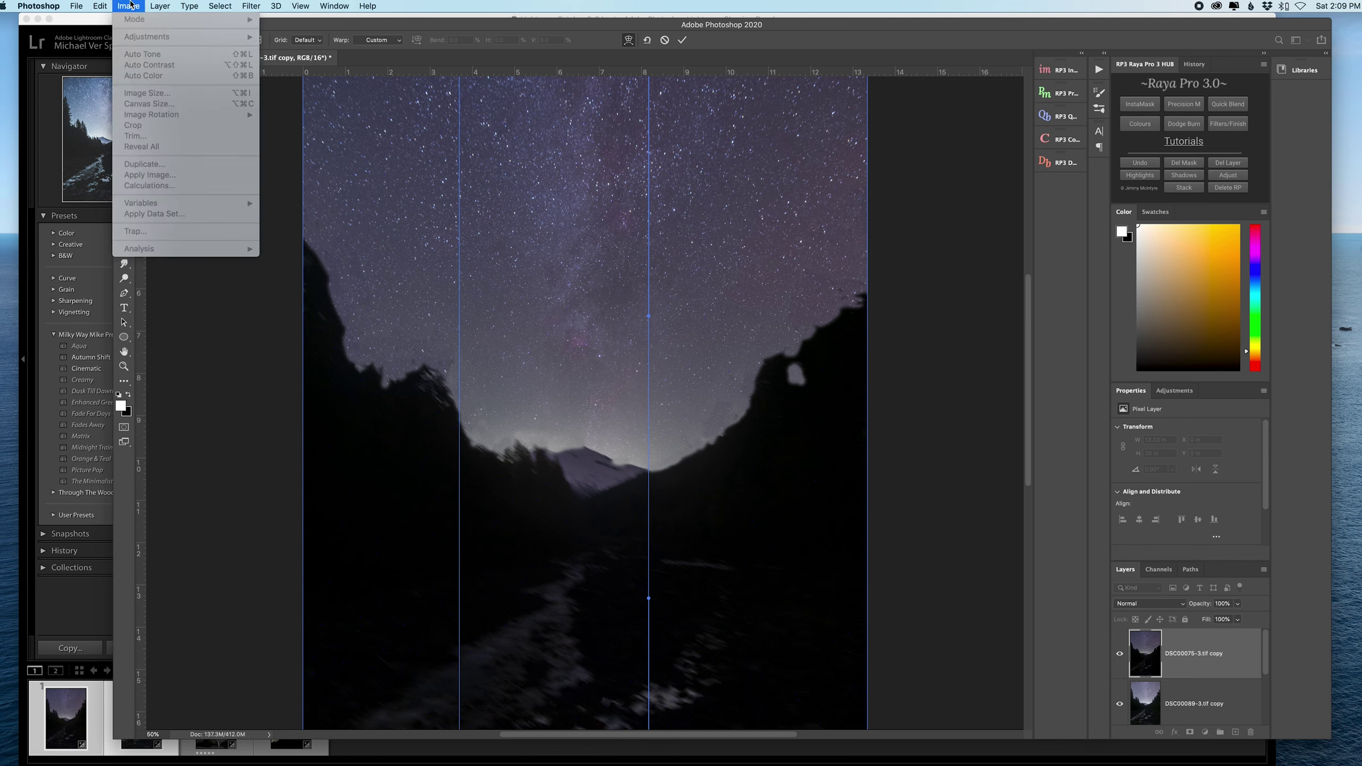
mouse_move(107, 8)
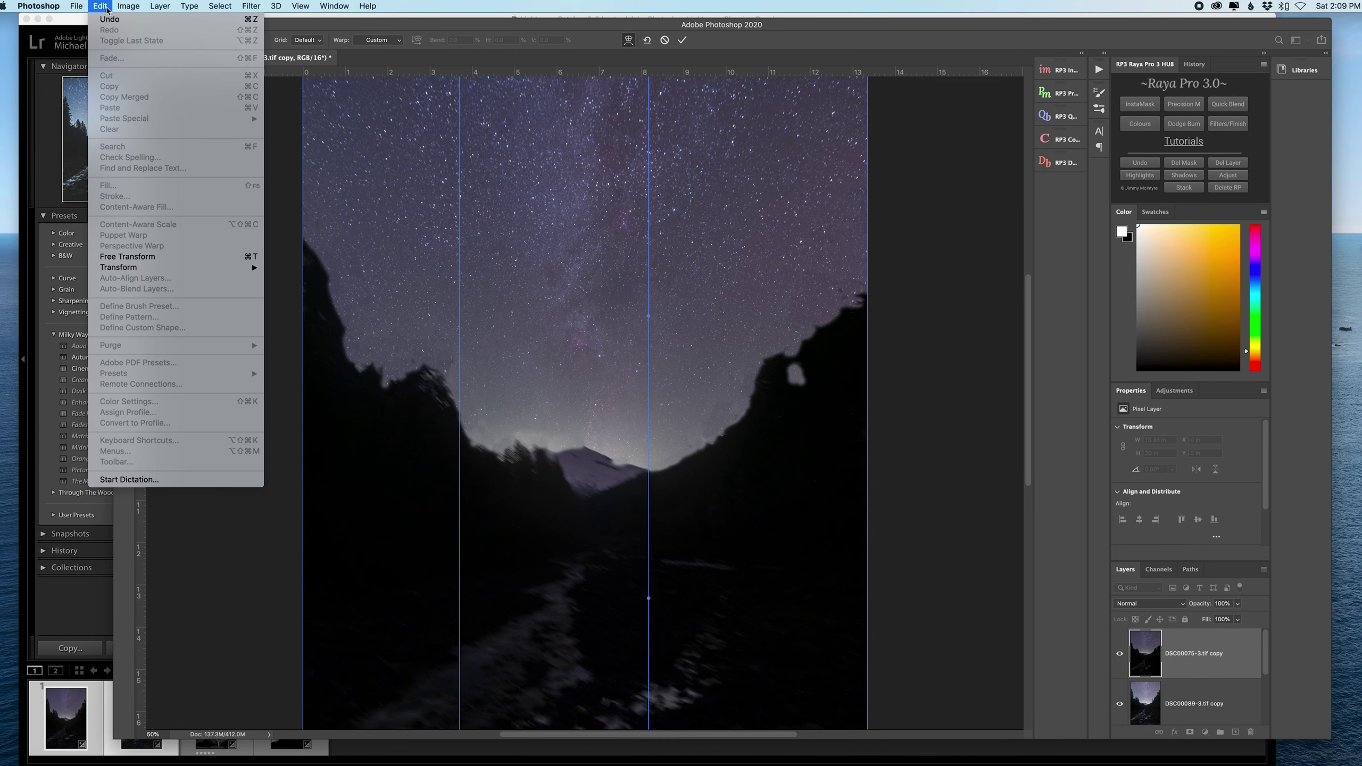
mouse_move(169, 268)
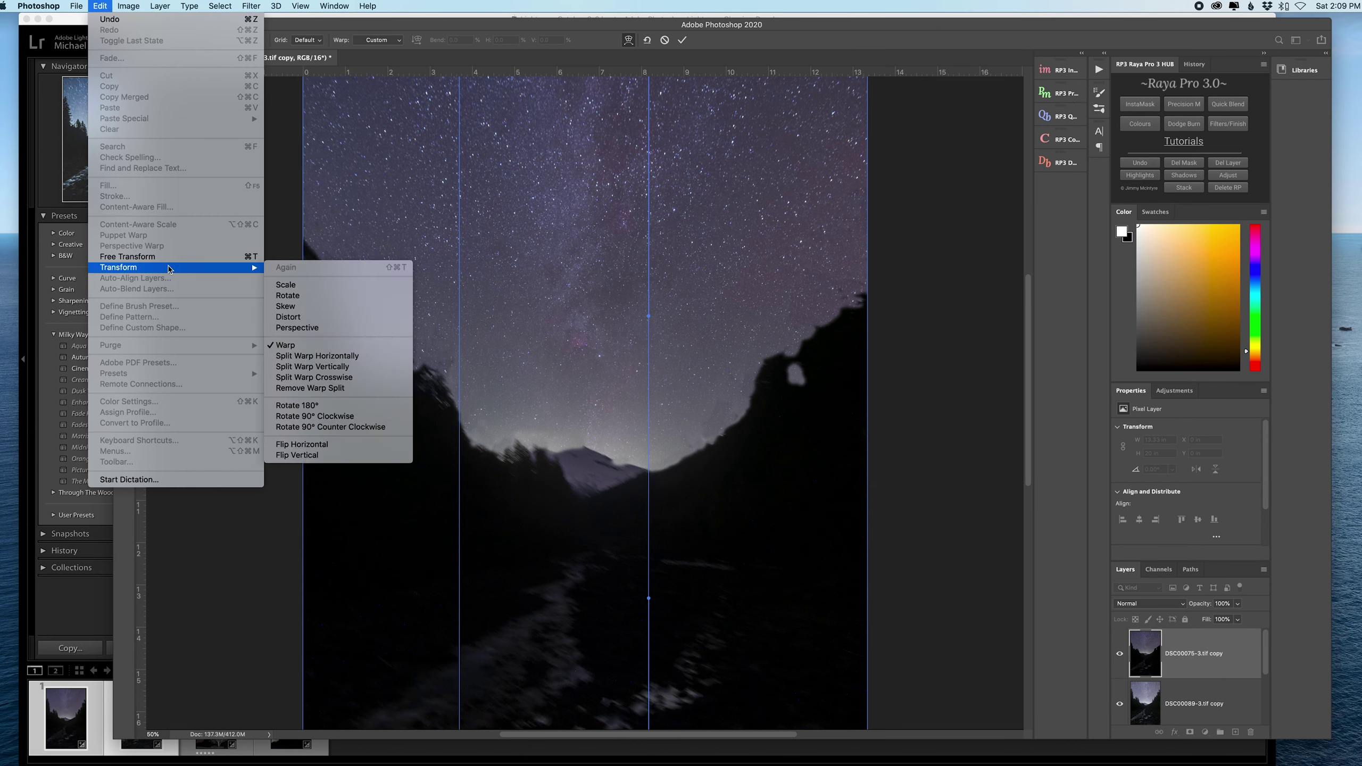
left_click(363, 370)
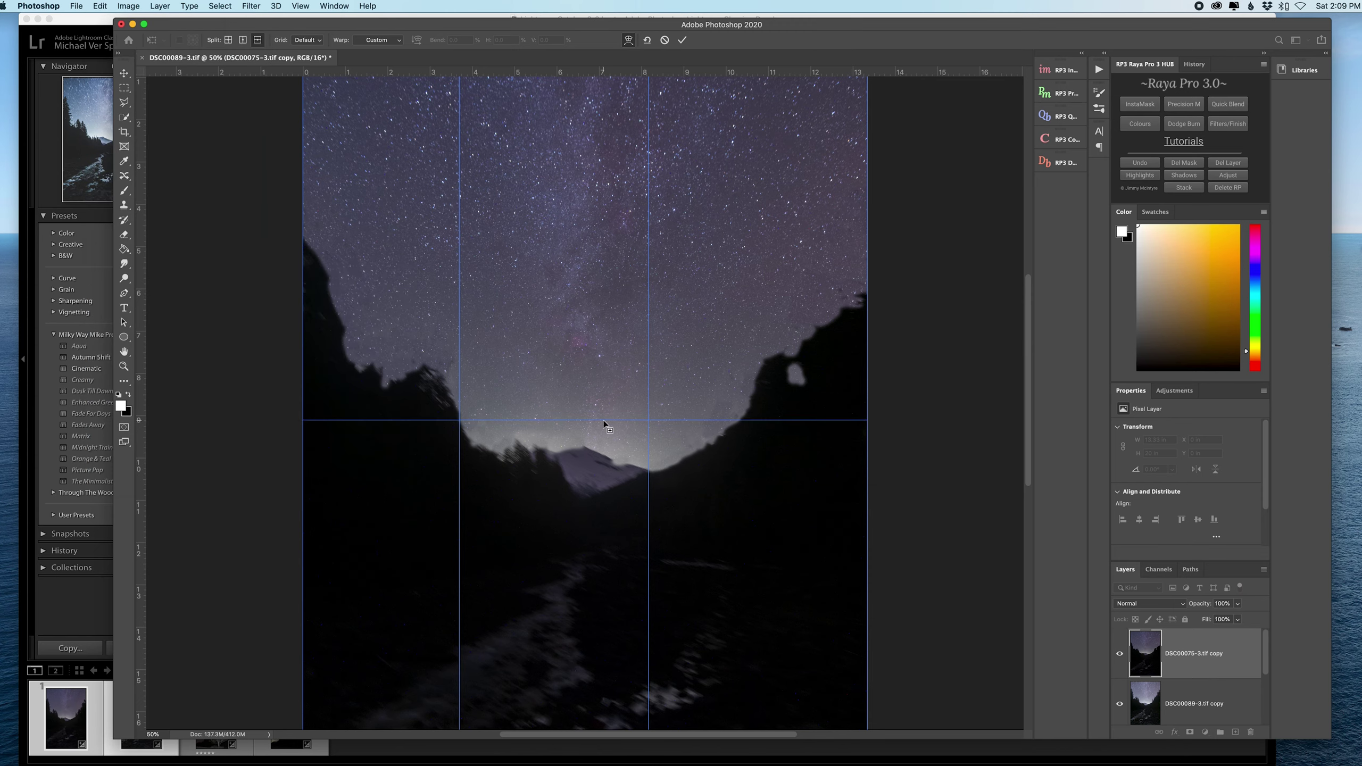
left_click(604, 422)
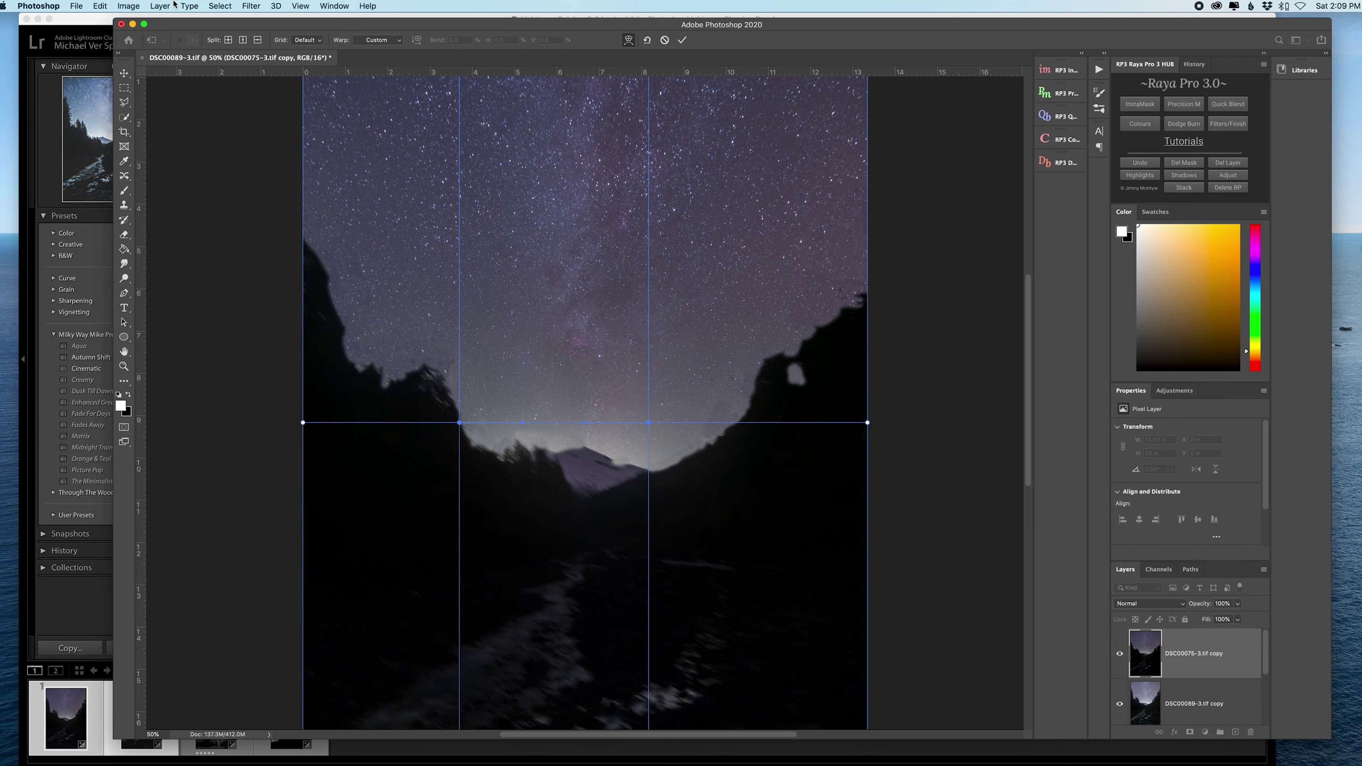
left_click(129, 6)
mouse_move(99, 6)
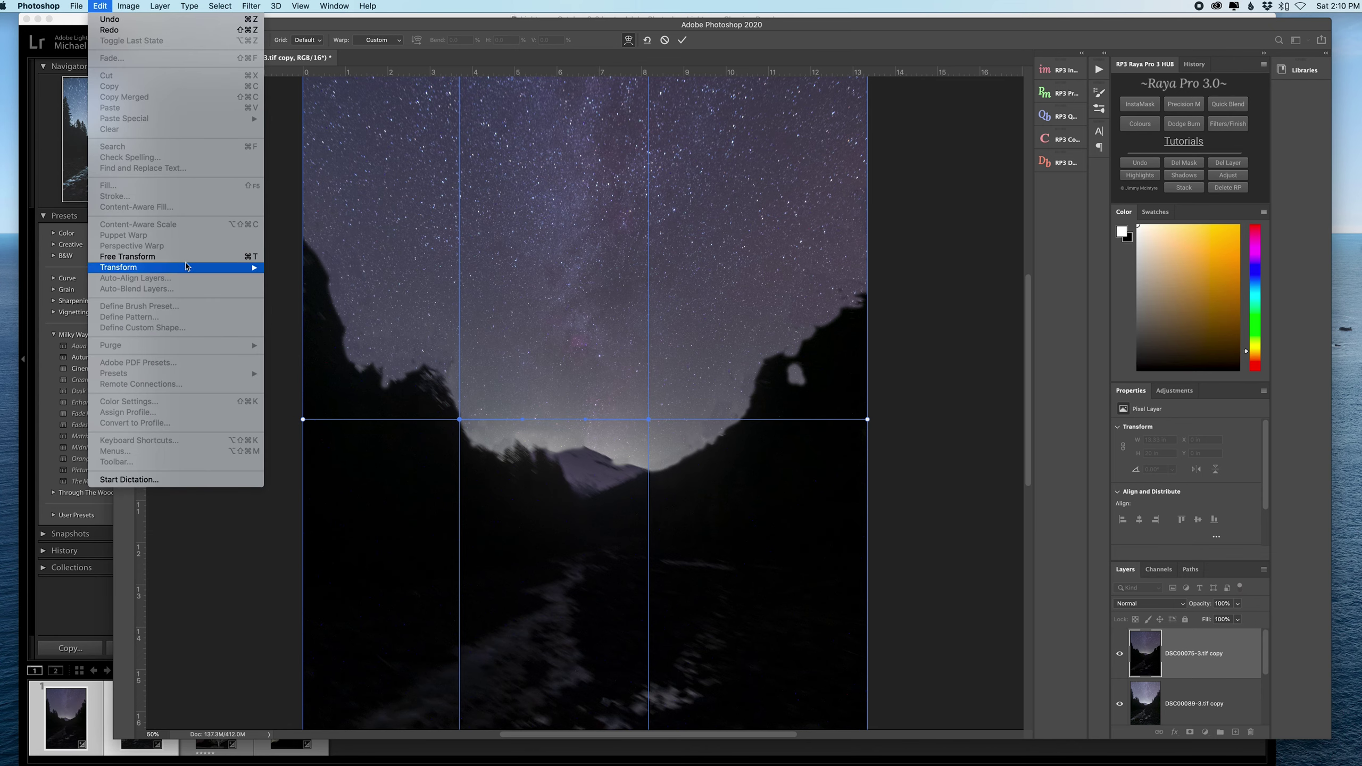
mouse_move(214, 267)
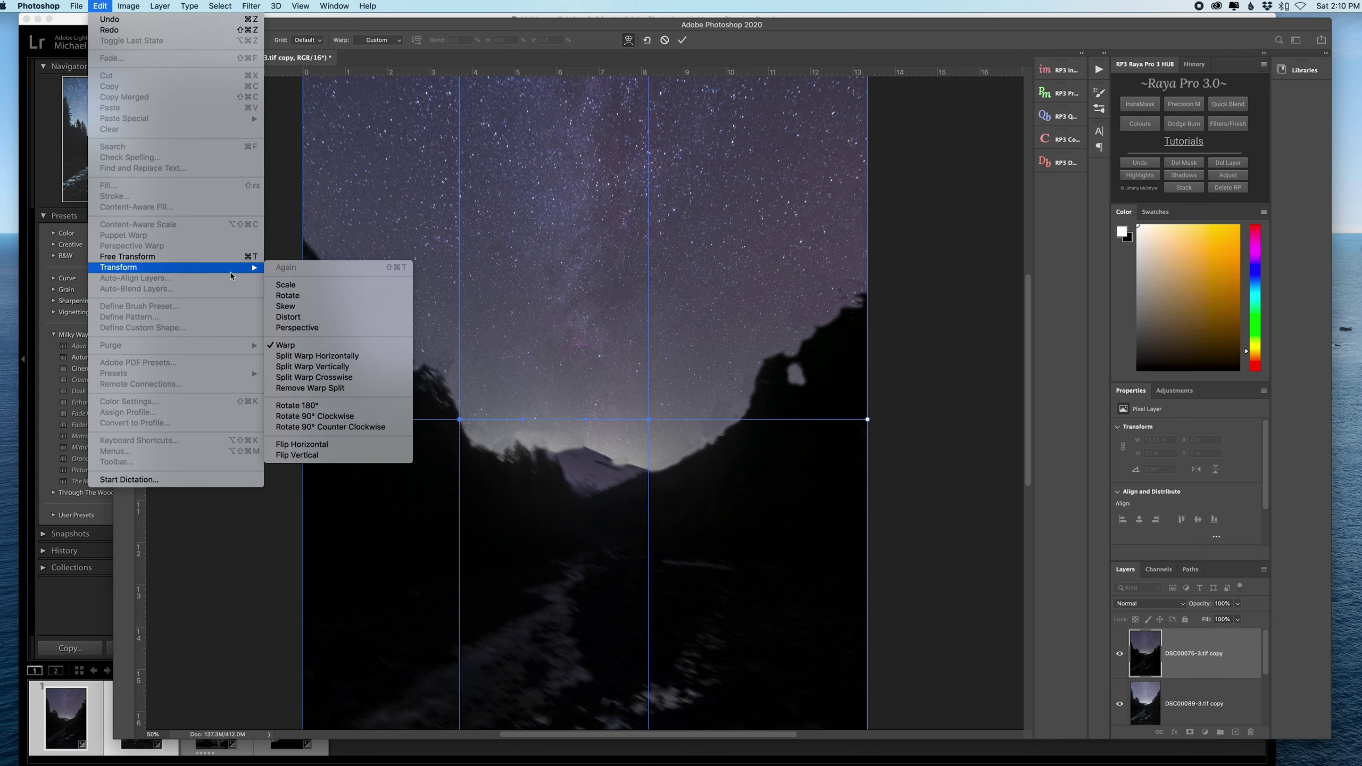
left_click(358, 361)
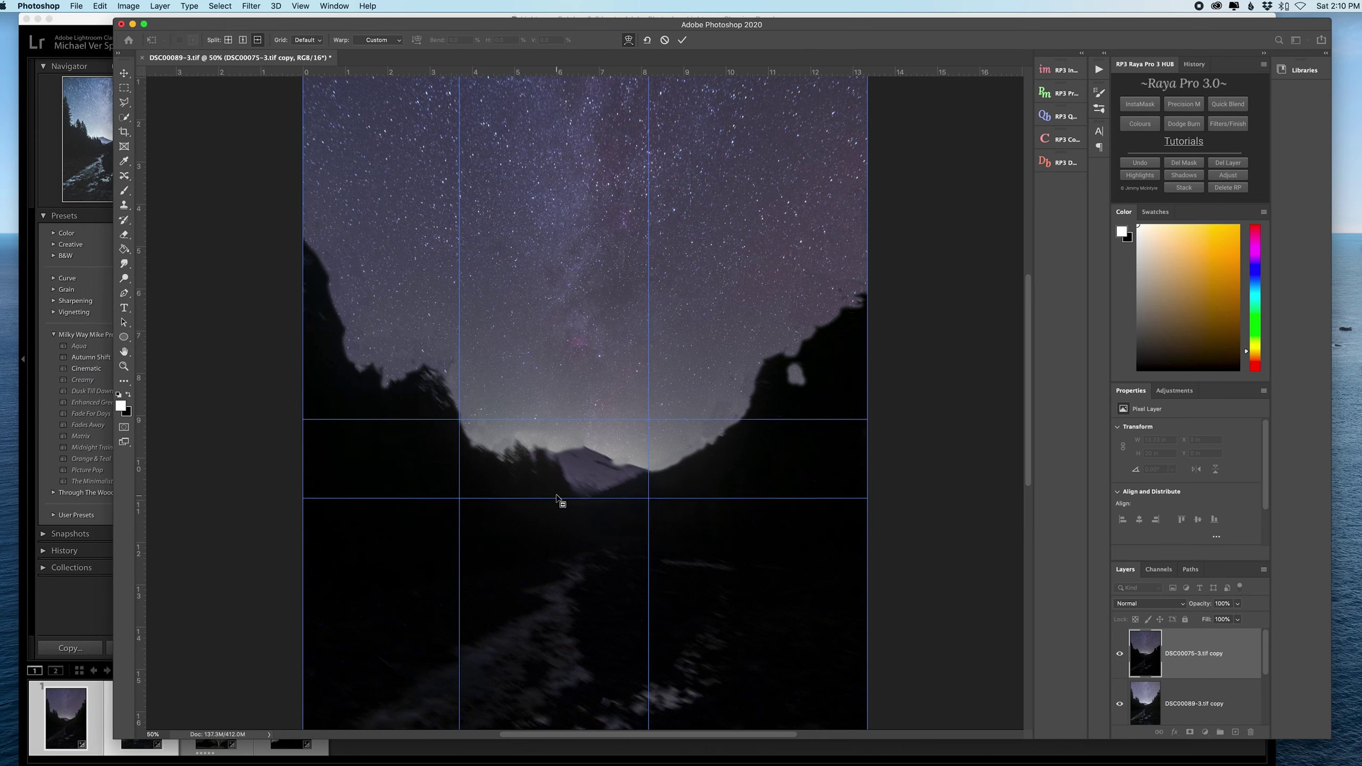
left_click(557, 490)
Pull the two inner points of the lower warp line slightly down to lower the mountain, smooth the line between them, and apply the warp.
left_click_drag(464, 492, 464, 498)
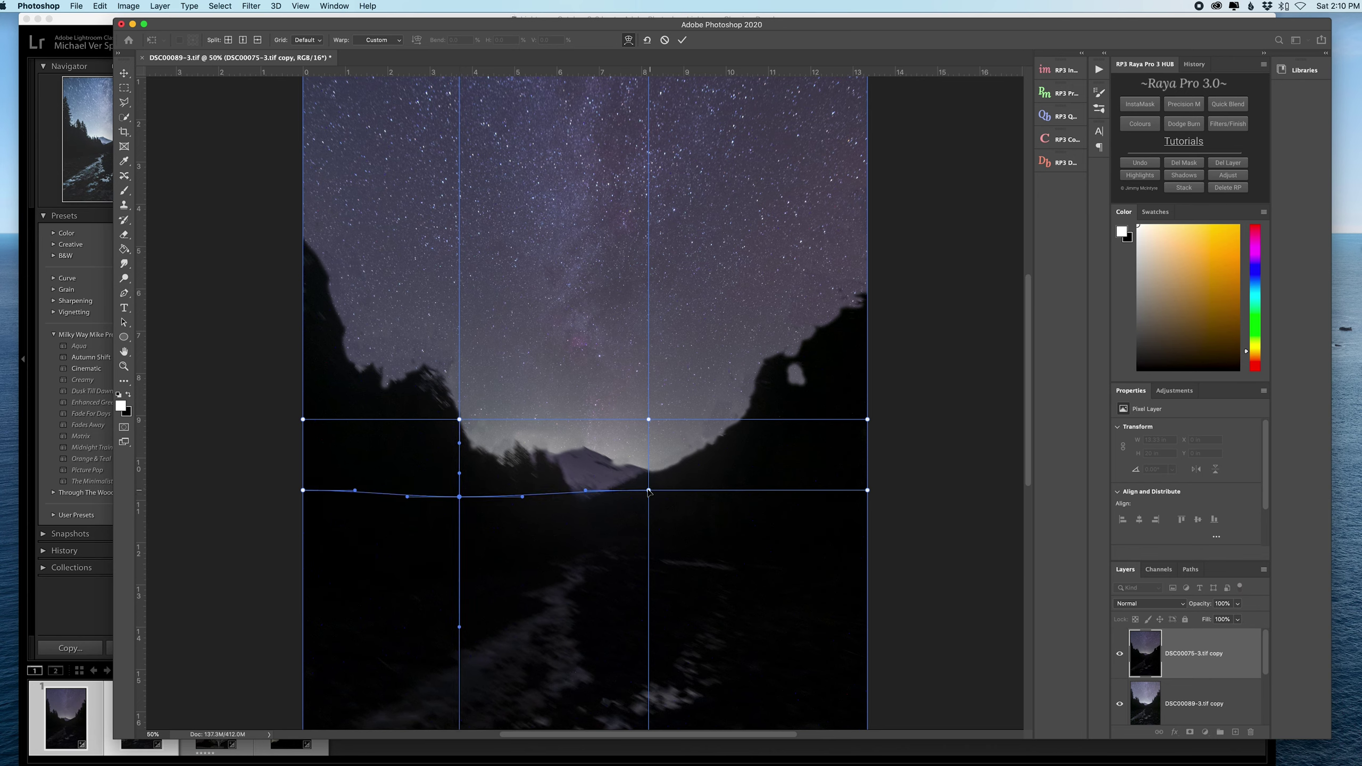
left_click_drag(649, 490, 648, 497)
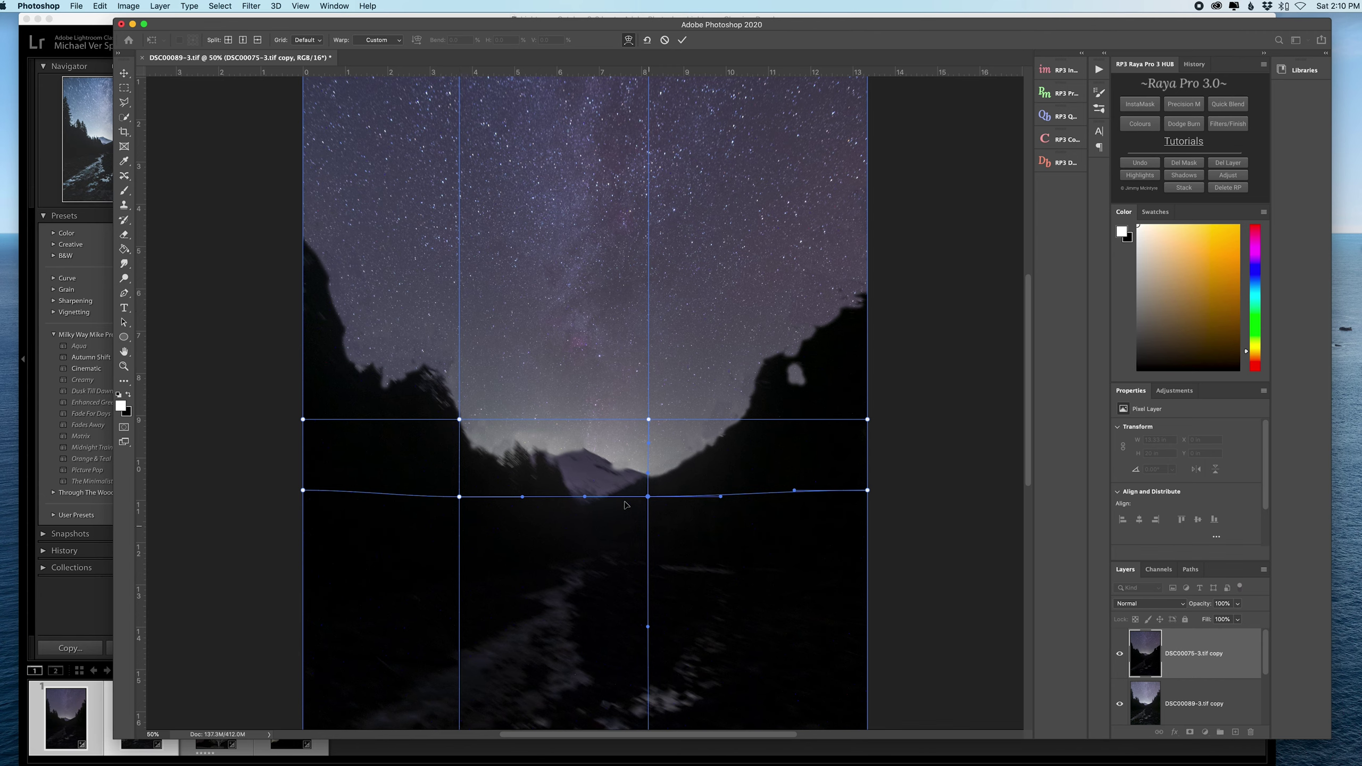
left_click_drag(649, 498, 649, 499)
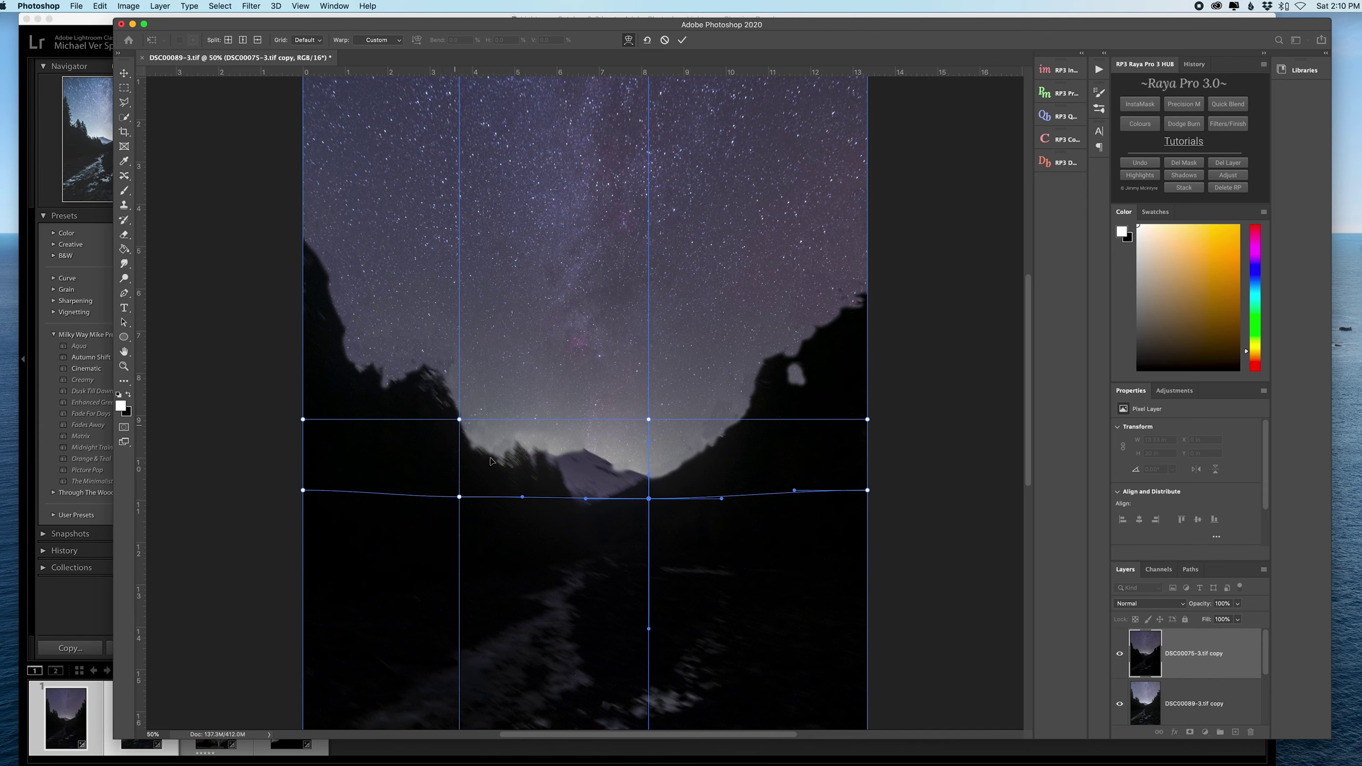
left_click_drag(524, 497, 523, 501)
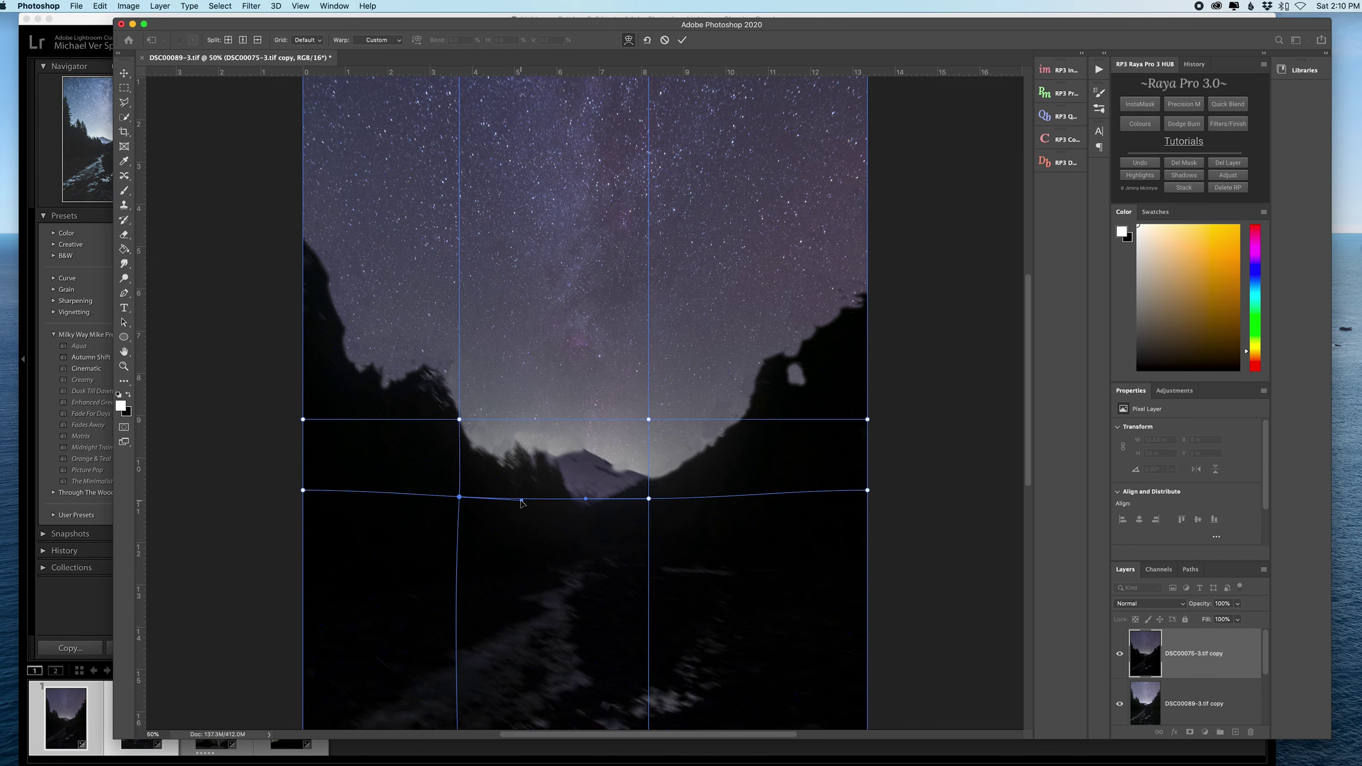
mouse_move(523, 501)
left_mouse_down()
mouse_move(531, 513)
mouse_move(537, 495)
left_mouse_up()
left_click(459, 499)
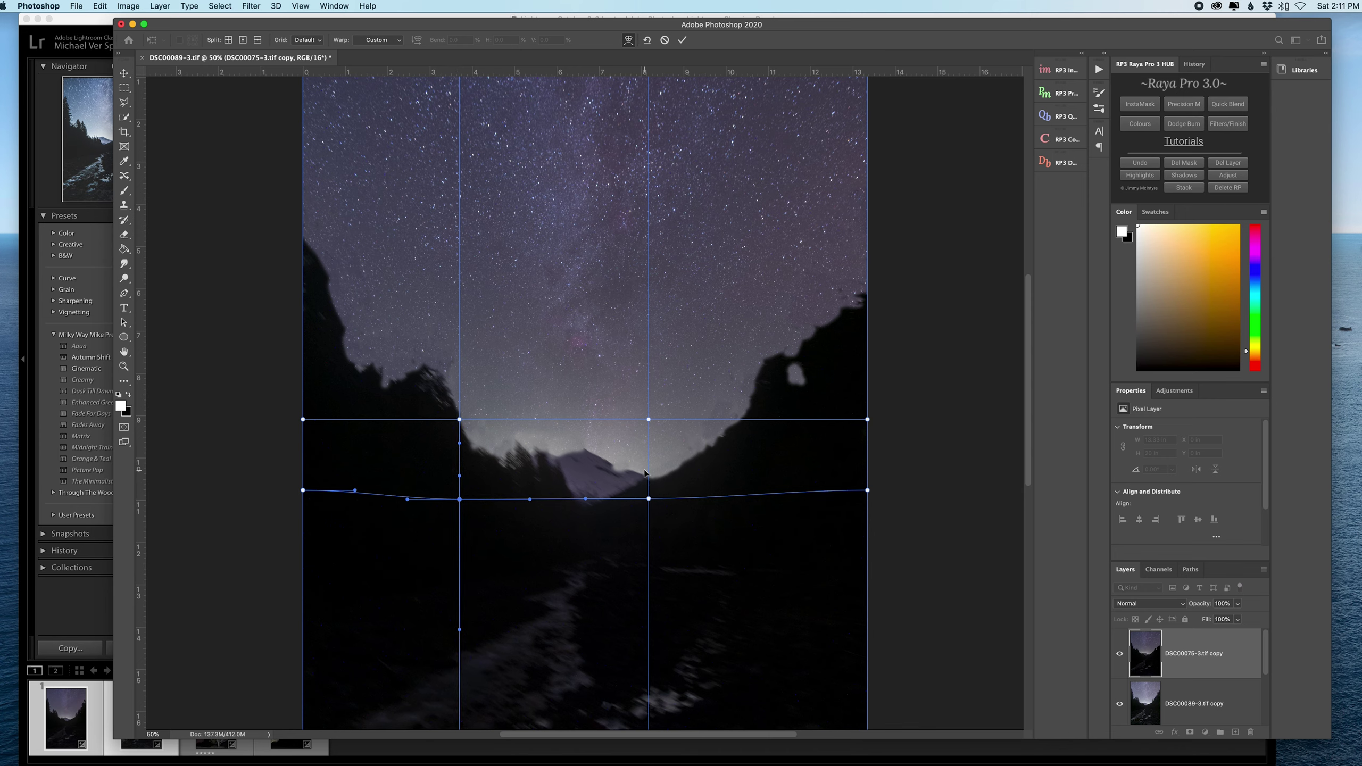
key("Return")
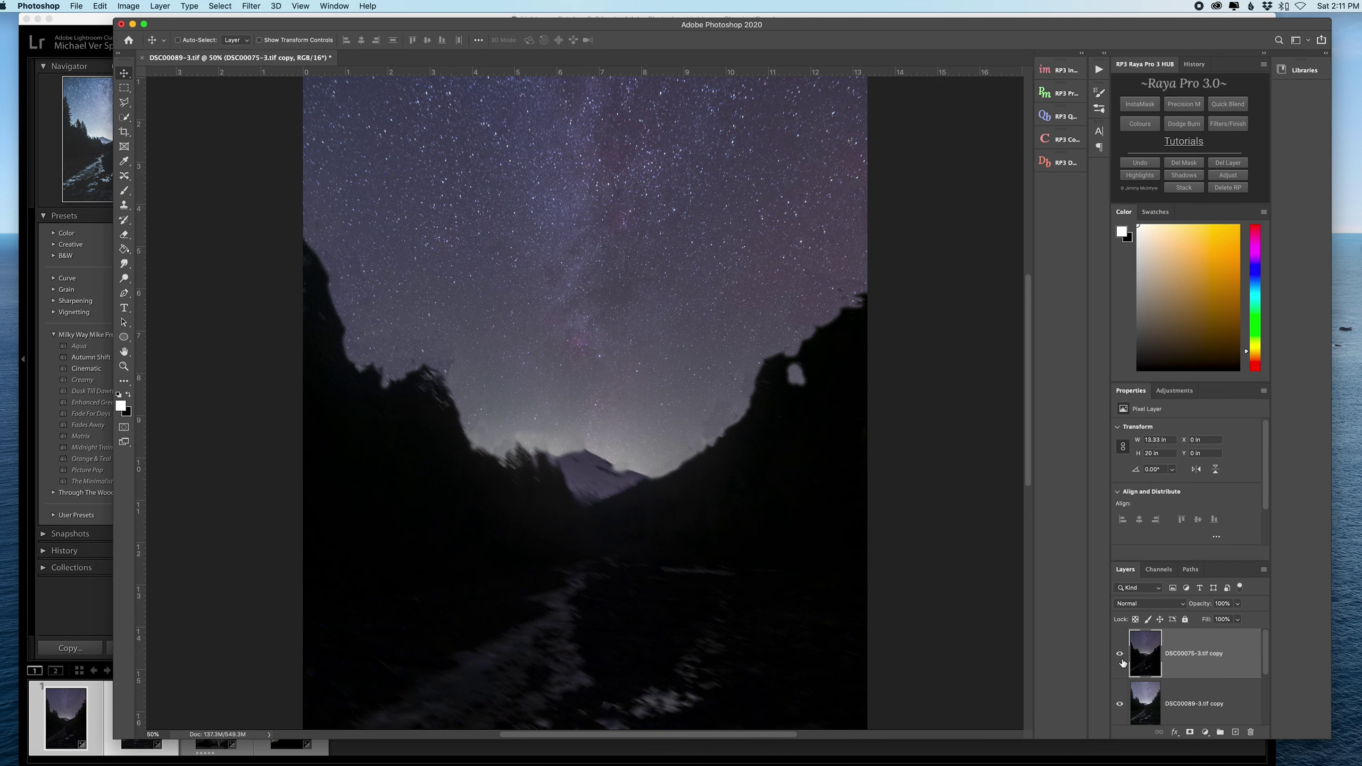
Compare the warped sky layer with the foreground, and move the DSC00089-3.tif copy layer above DSC00075-3.tif copy.
left_click(1119, 654)
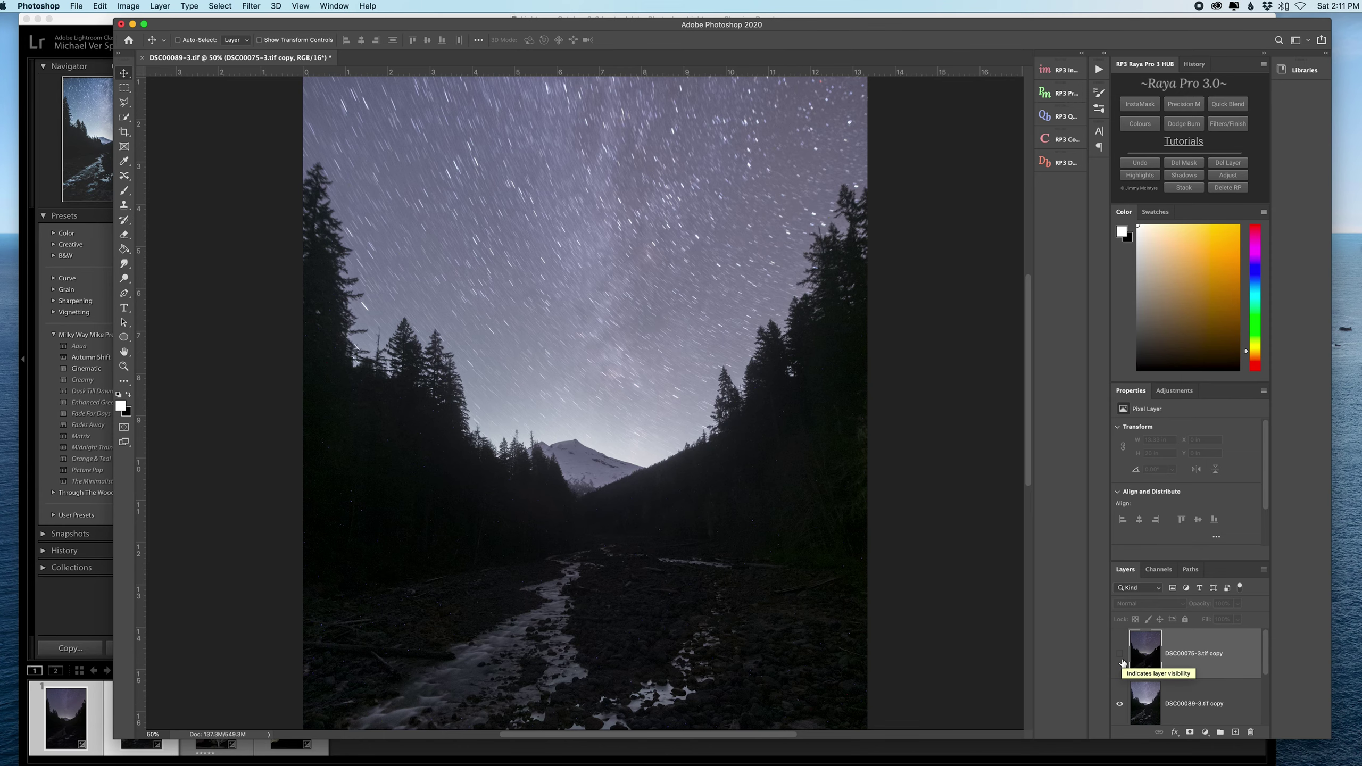
left_click(1120, 654)
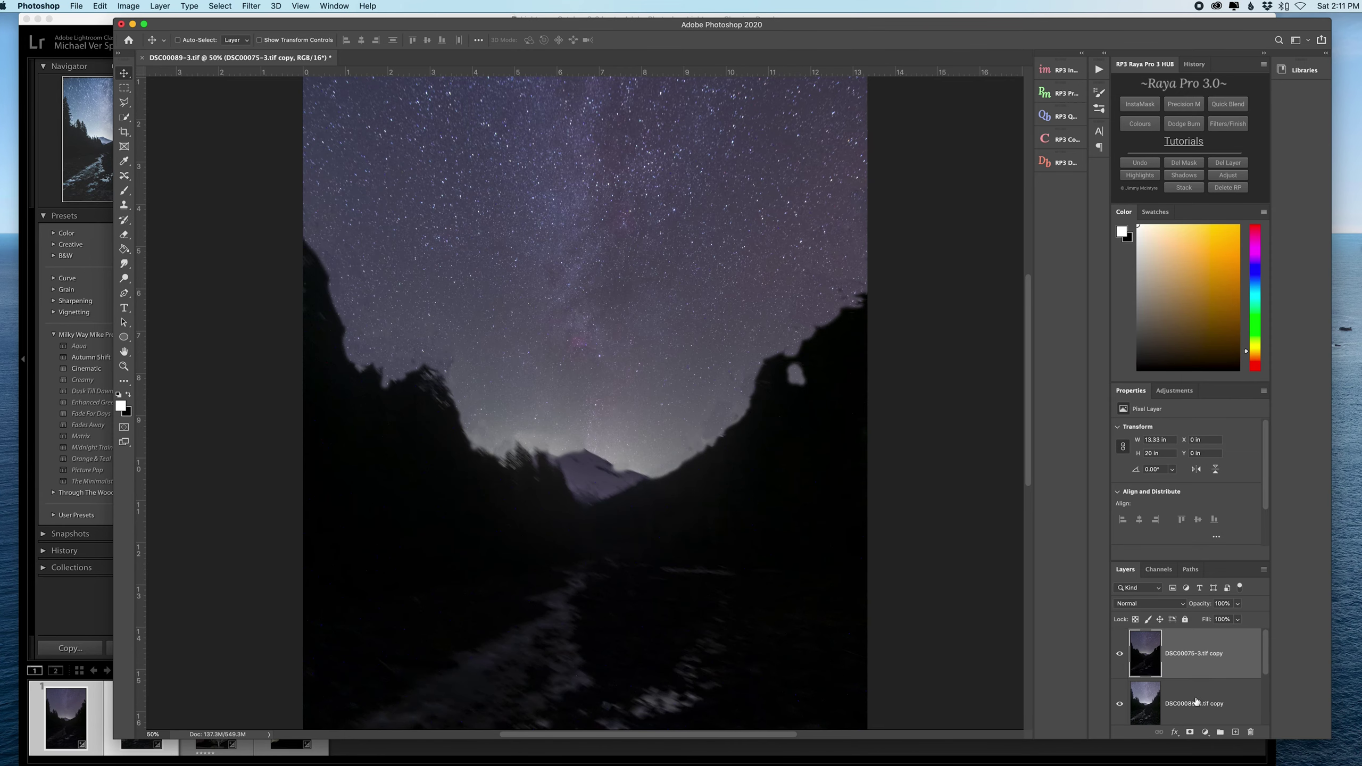
left_click_drag(1196, 701, 1206, 659)
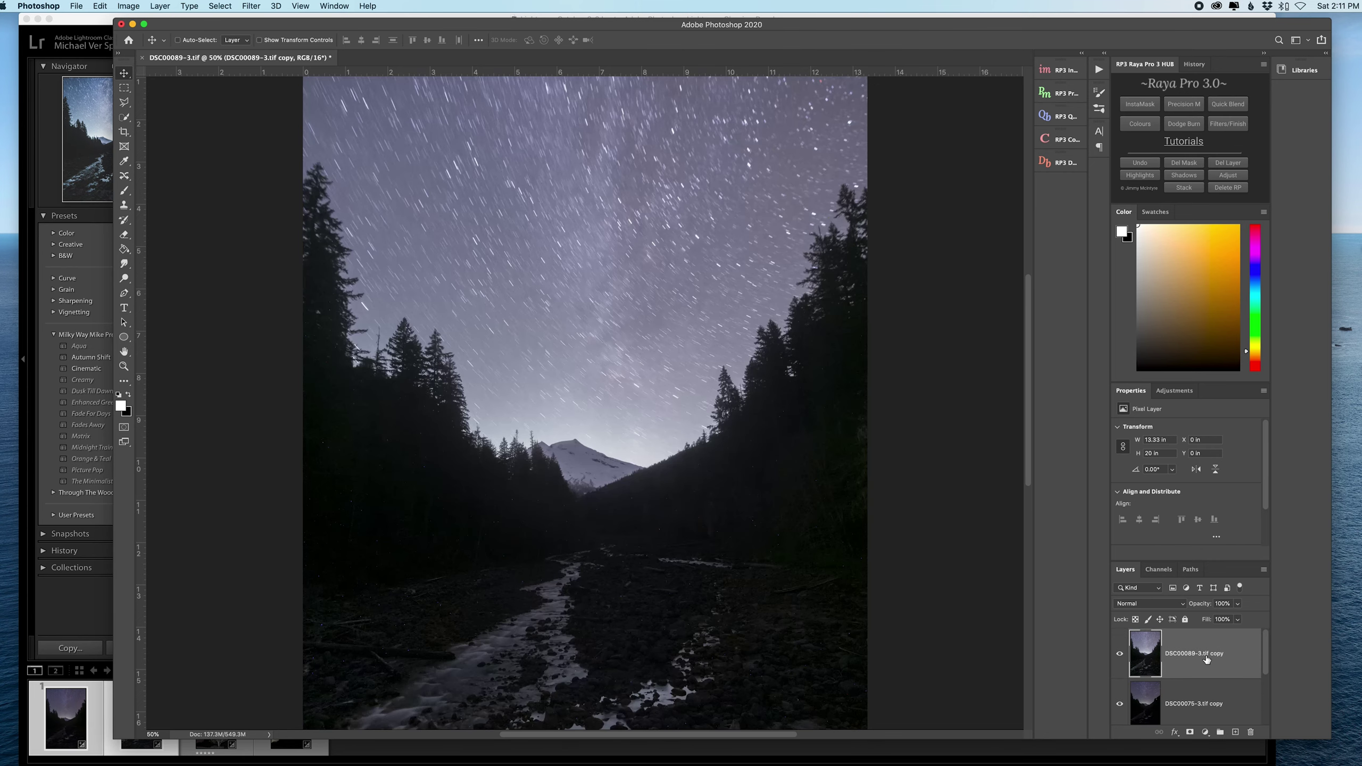
Add a white layer mask to the DSC00089-3.tif copy layer and ready a black Brush with 100% hardness.
scroll(993, 604, "up", 3)
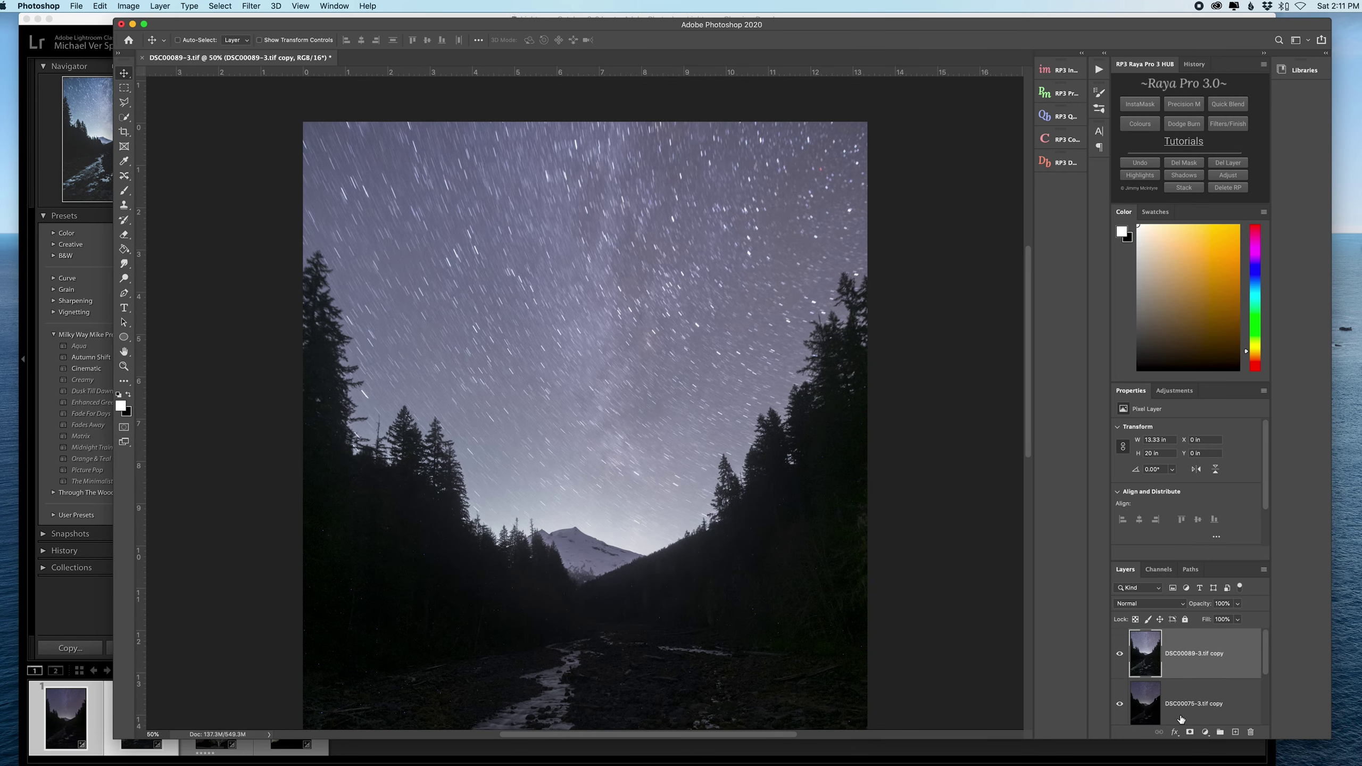
left_click(1188, 733)
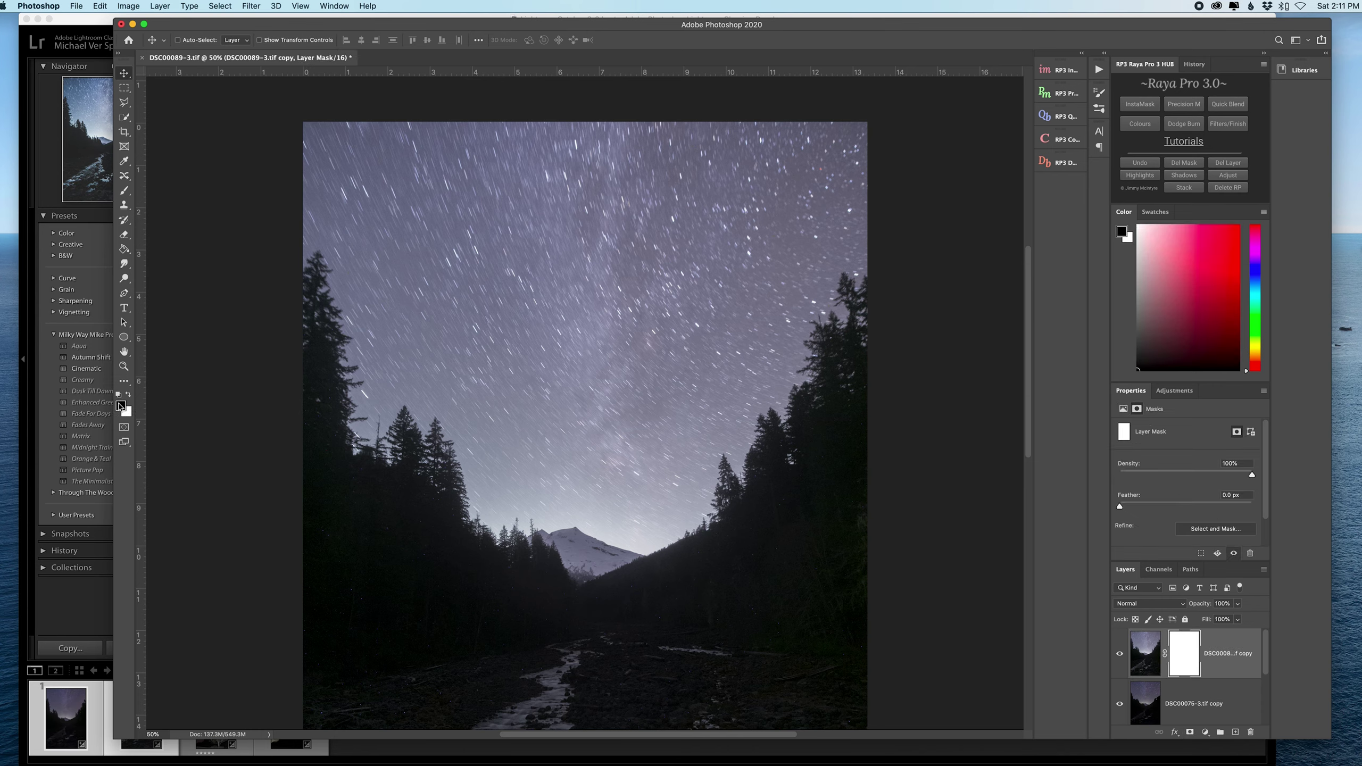
left_click(124, 191)
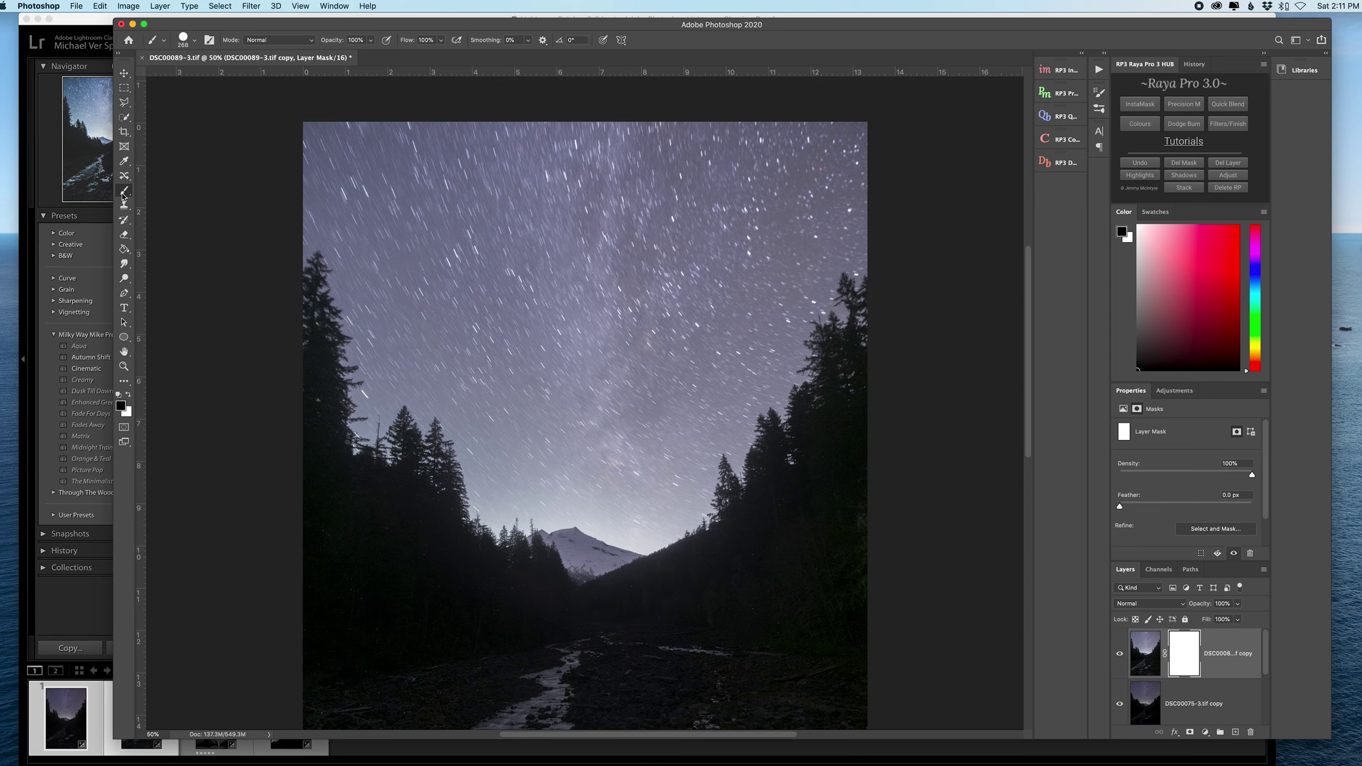
left_click(183, 37)
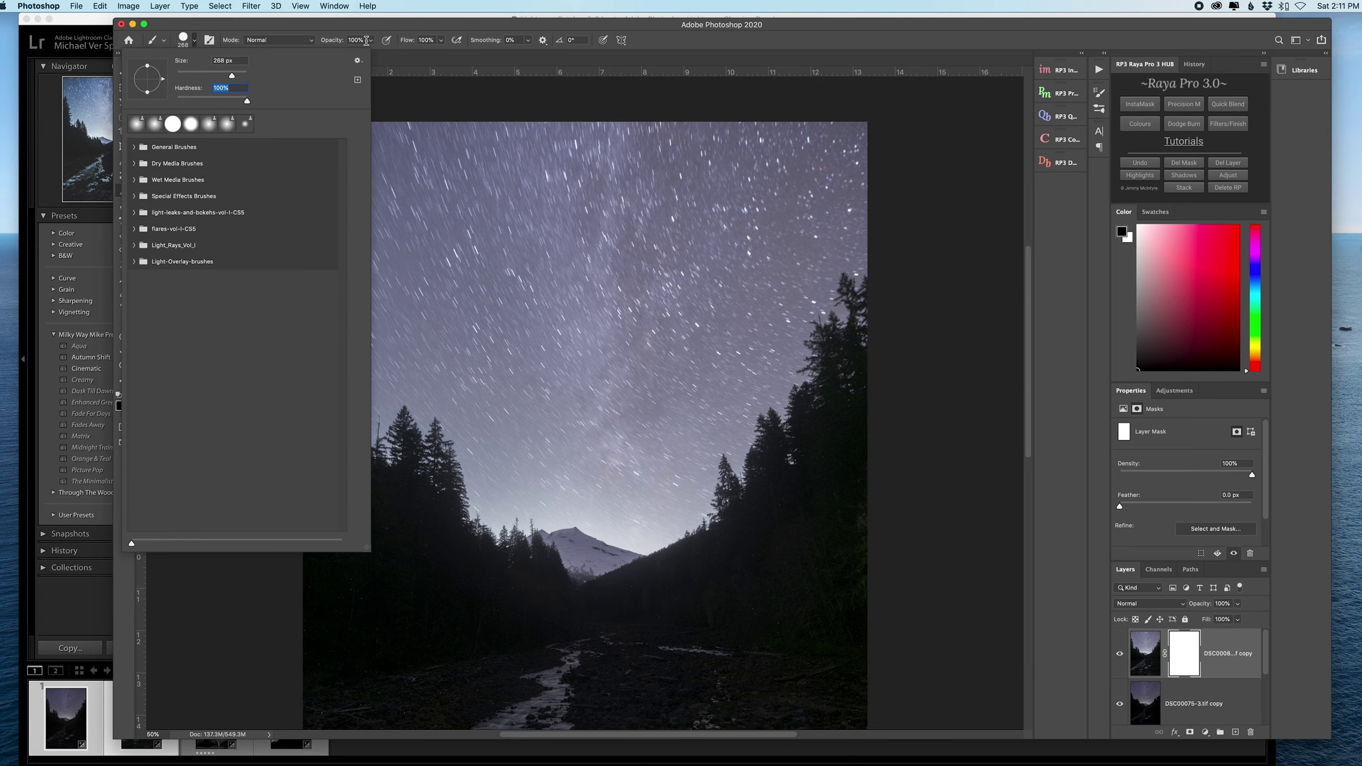
Paint black on the mask across the upper sky and down the centre of the valley with an enlarged brush.
left_click(498, 192)
mouse_move(499, 192)
left_mouse_down()
mouse_move(466, 169)
mouse_move(277, 130)
mouse_move(693, 145)
mouse_move(862, 113)
mouse_move(228, 175)
mouse_move(796, 173)
mouse_move(884, 151)
mouse_move(282, 183)
mouse_move(386, 204)
mouse_move(716, 208)
mouse_move(877, 172)
mouse_move(775, 208)
mouse_move(685, 276)
mouse_move(557, 329)
mouse_move(533, 314)
left_mouse_up()
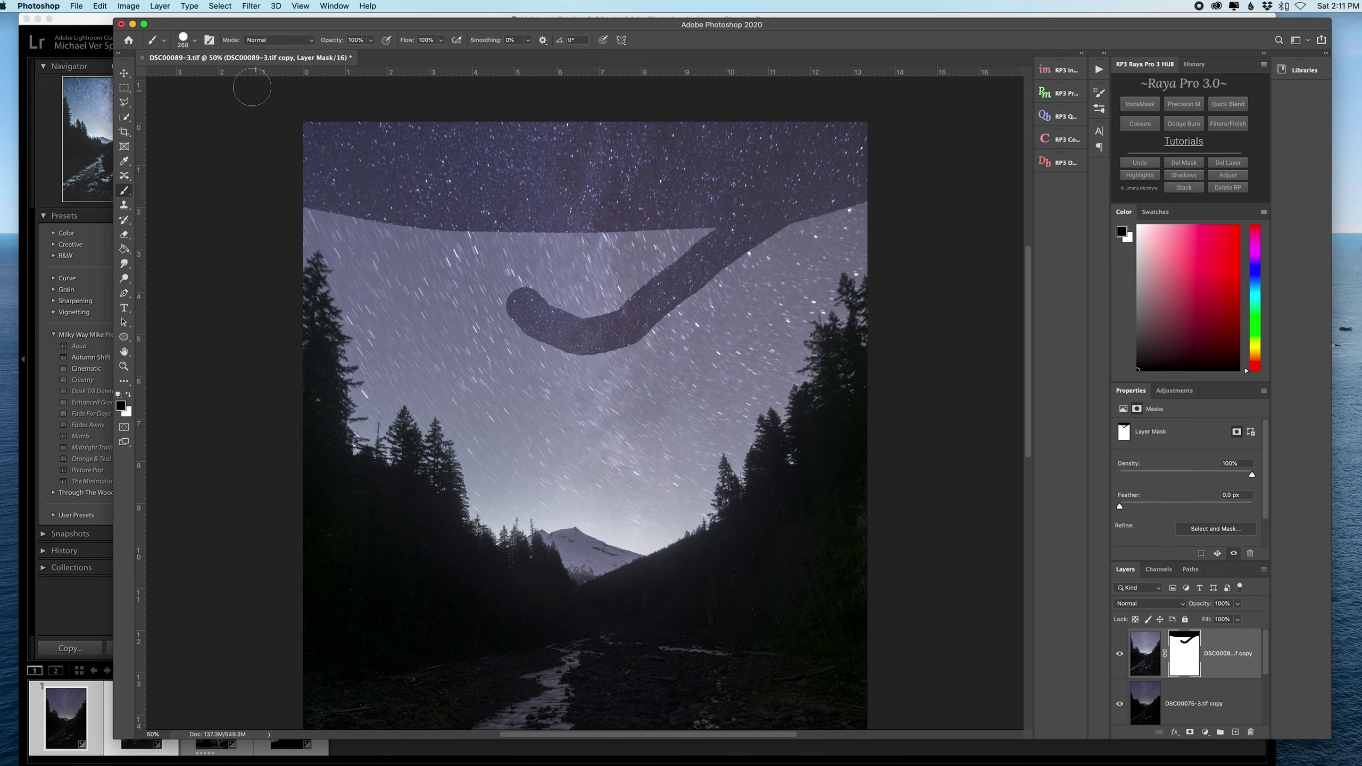
left_click(183, 39)
left_click_drag(232, 75, 240, 74)
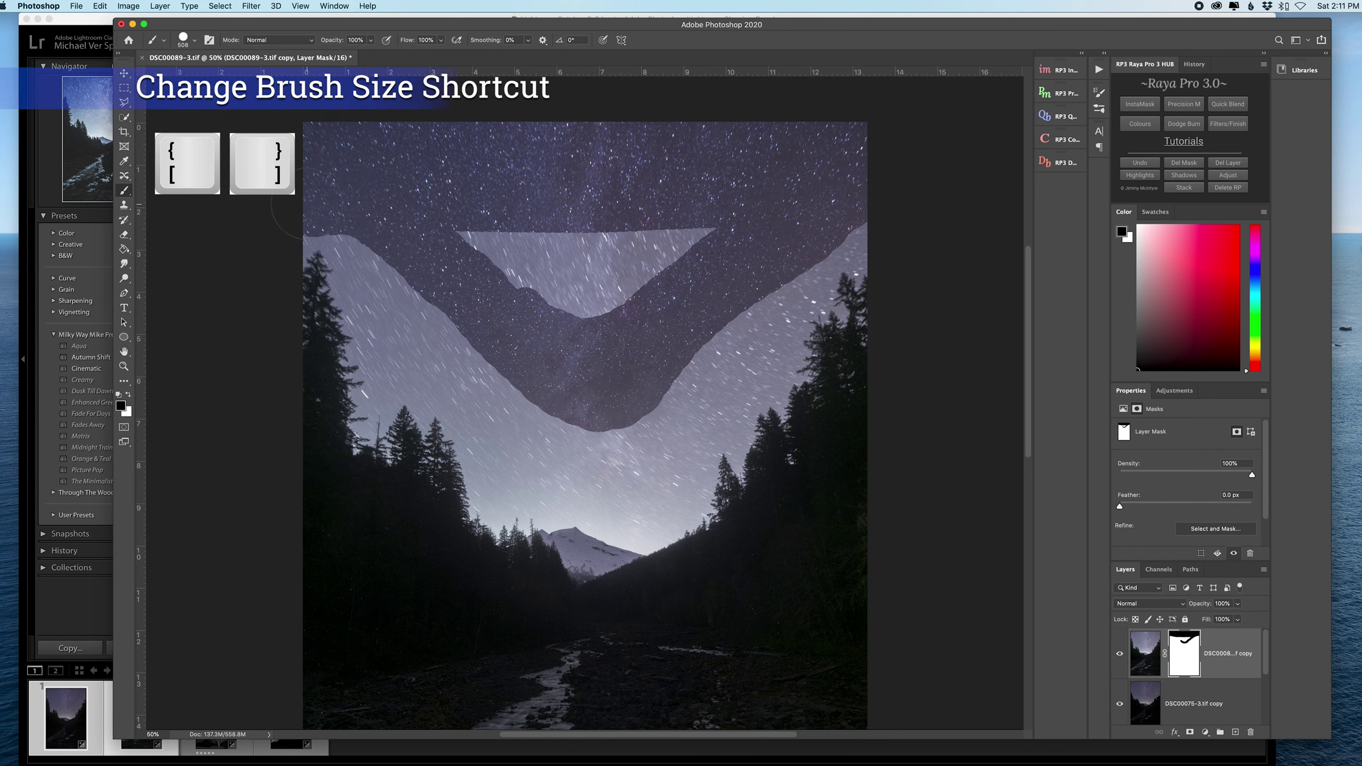
mouse_move(617, 257)
left_mouse_down()
mouse_move(531, 440)
mouse_move(804, 300)
mouse_move(697, 365)
left_mouse_up()
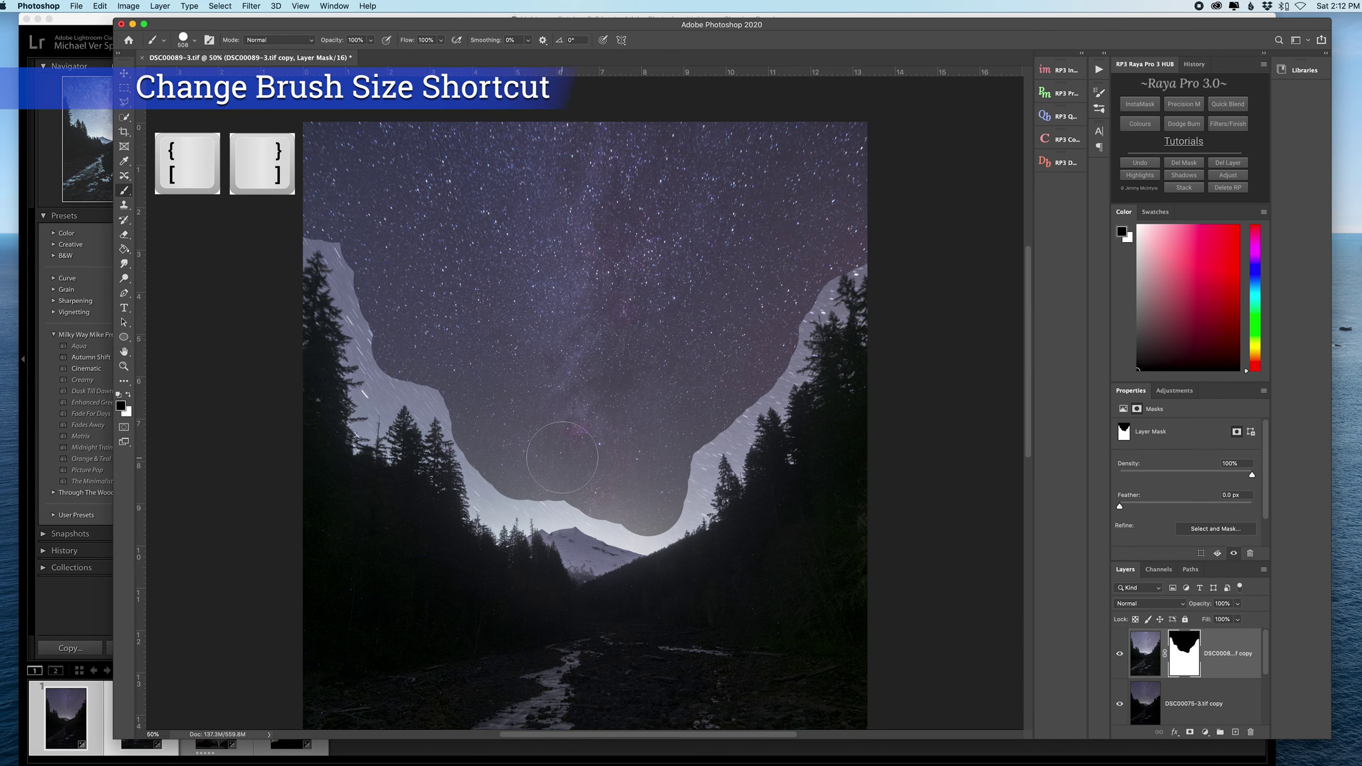
Reduce the brush size and mask out the remaining sky close to the mountain ridge and both tree lines.
key("bracketleft")
key("bracketleft")
key("bracketleft")
key("bracketleft")
mouse_move(562, 457)
left_mouse_down()
mouse_move(545, 504)
mouse_move(643, 539)
left_mouse_up()
key("bracketleft")
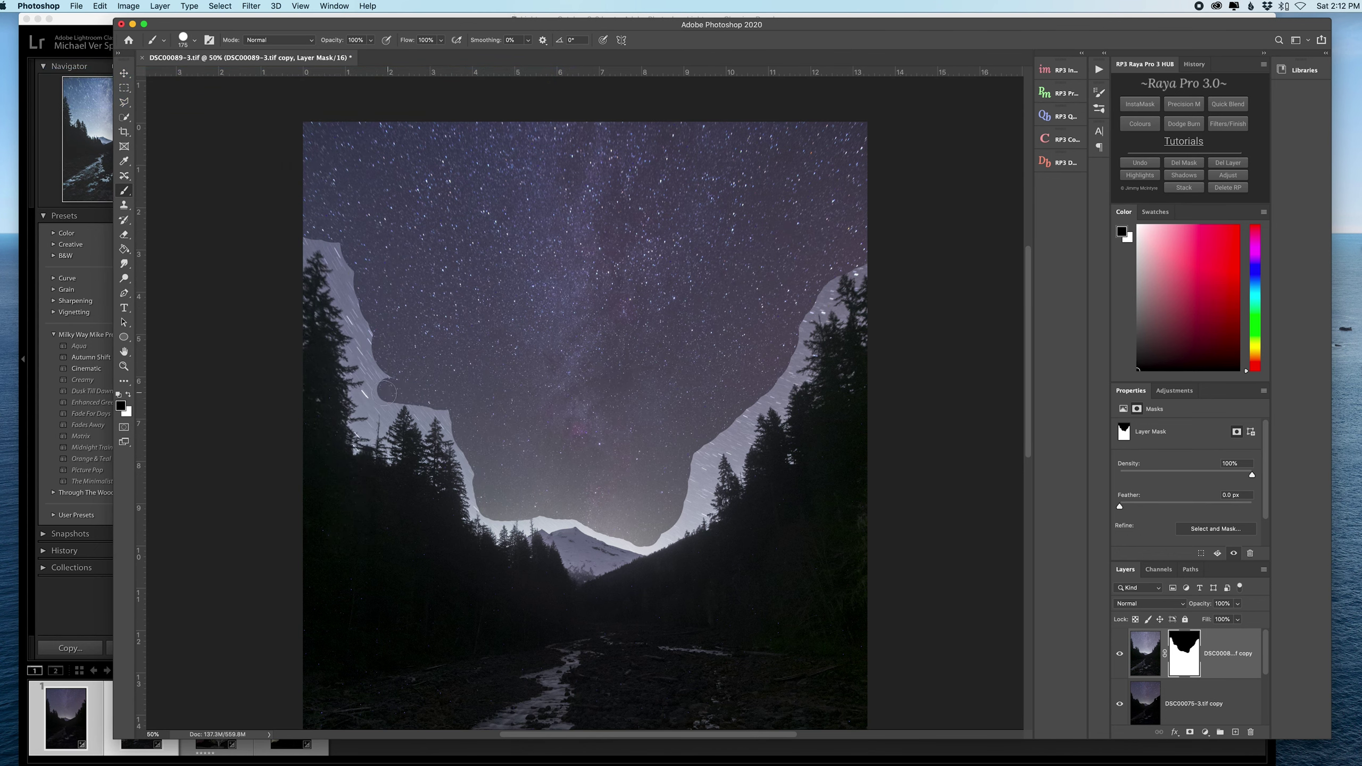
left_click_drag(397, 386, 370, 400)
mouse_move(338, 233)
left_mouse_down()
mouse_move(384, 383)
mouse_move(471, 477)
mouse_move(724, 432)
mouse_move(749, 417)
mouse_move(823, 298)
left_mouse_up()
Check the painted mask for gaps using the red mask overlay, and return to the normal view with black as foreground colour.
key("x")
key("backslash")
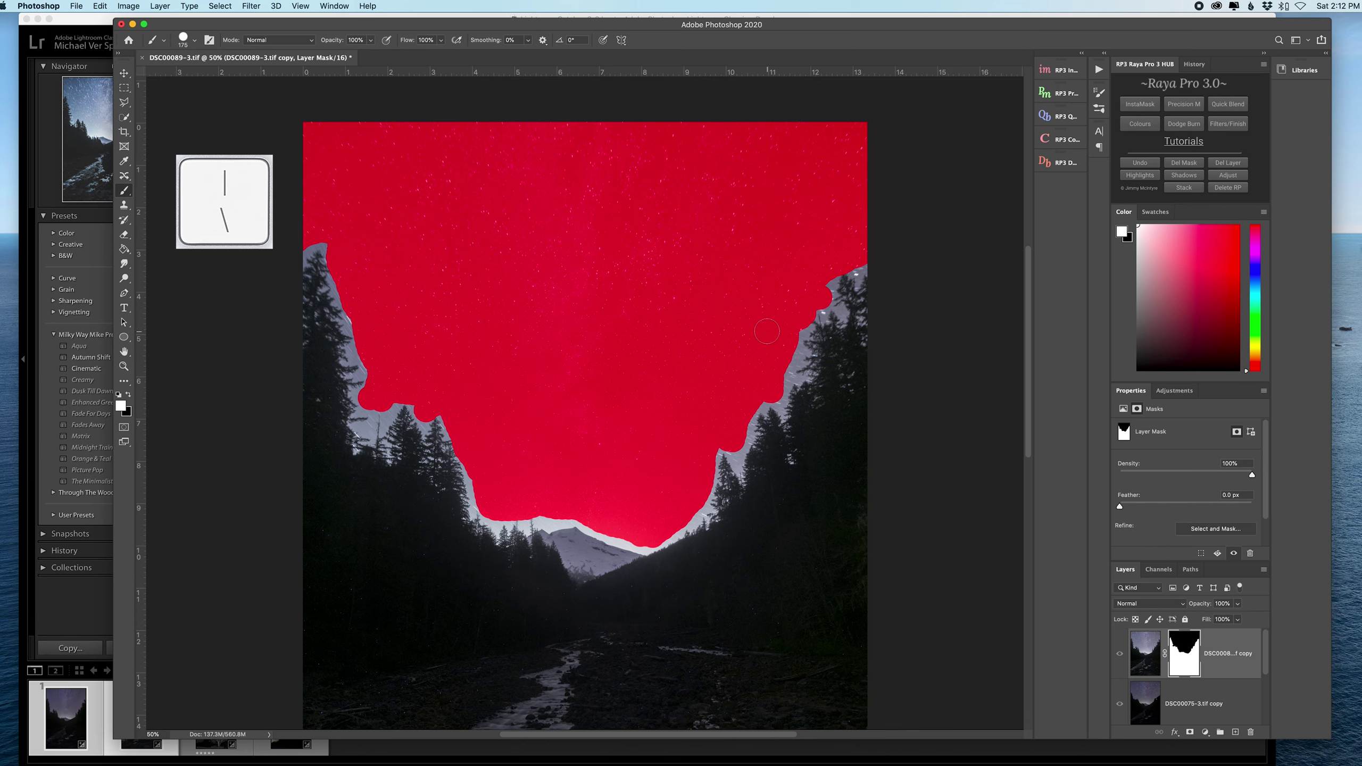
key("x")
key("backslash")
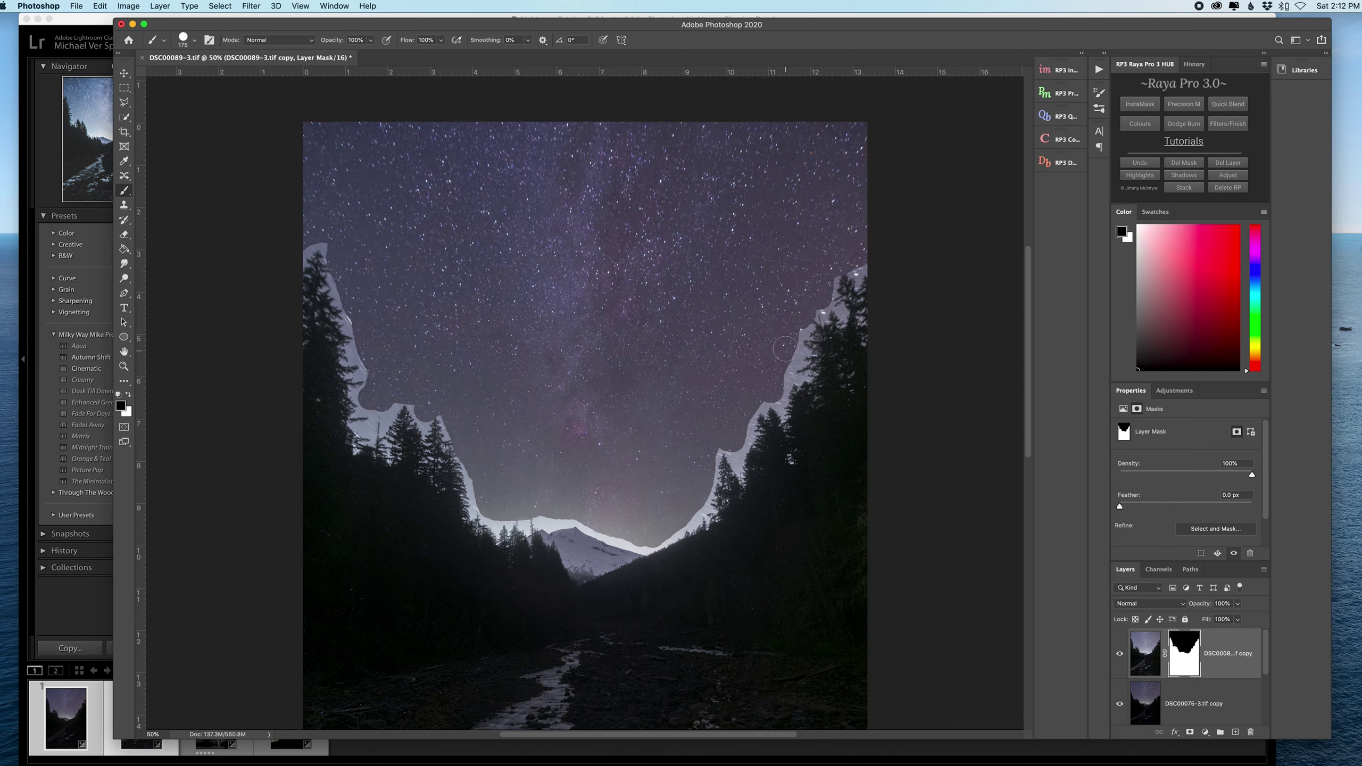
Open the layer mask in Select and Mask and inspect the refined edges along the trees and snowy mountain.
right_click(1185, 654)
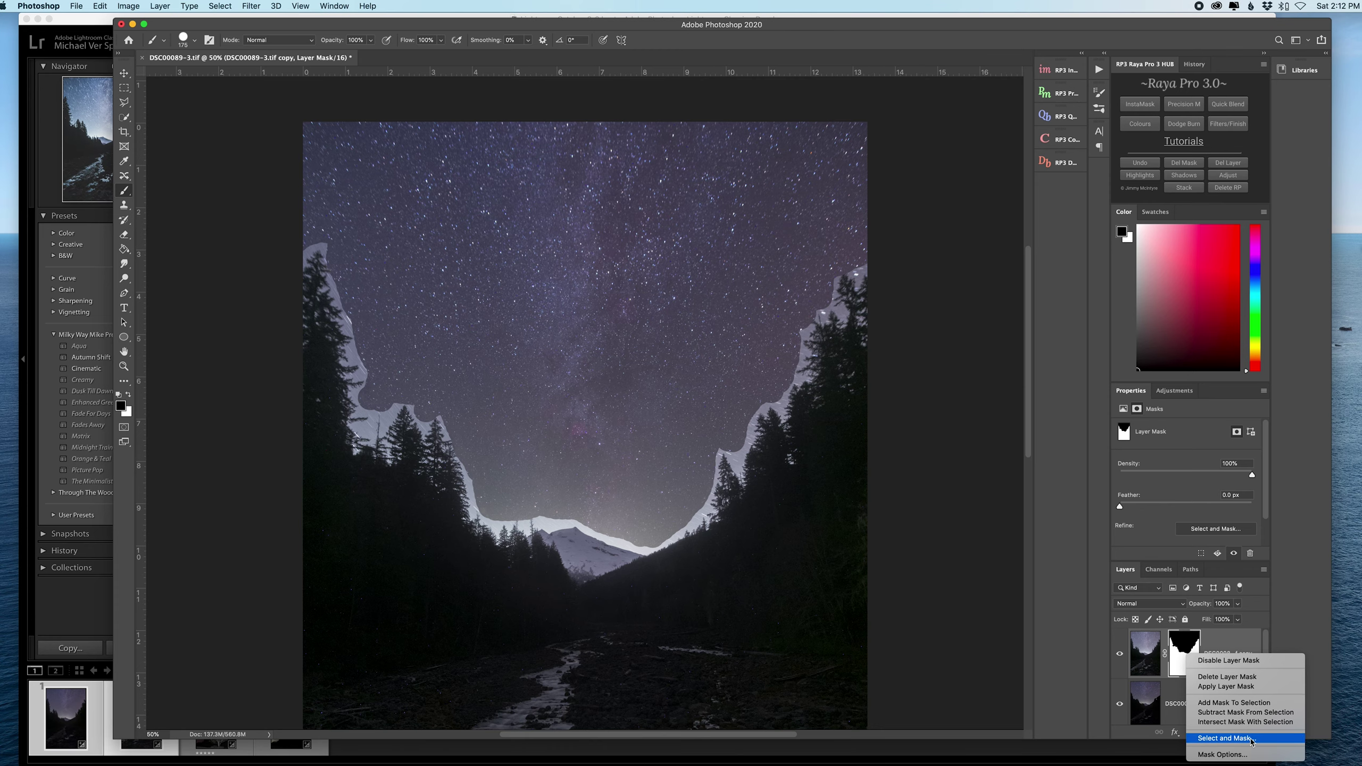
left_click(1251, 739)
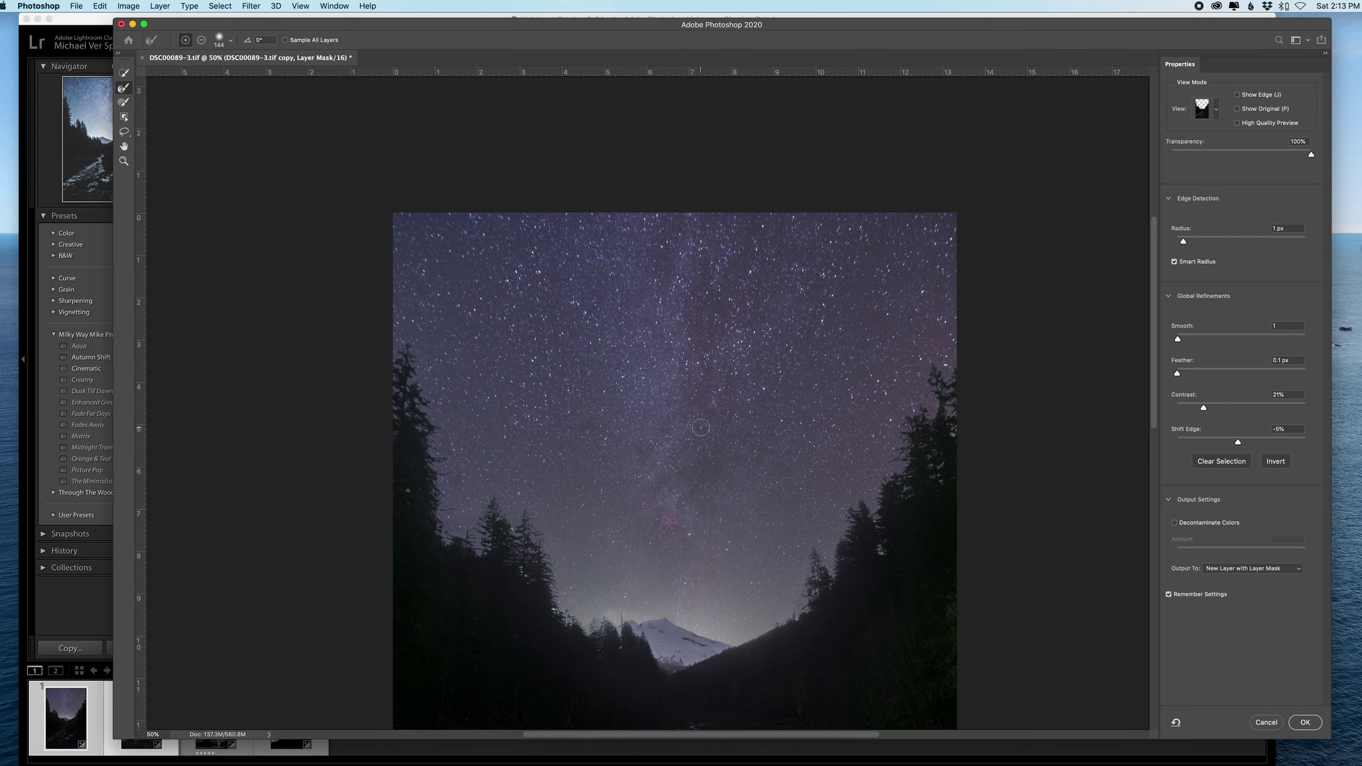
scroll(698, 405, "down", 3)
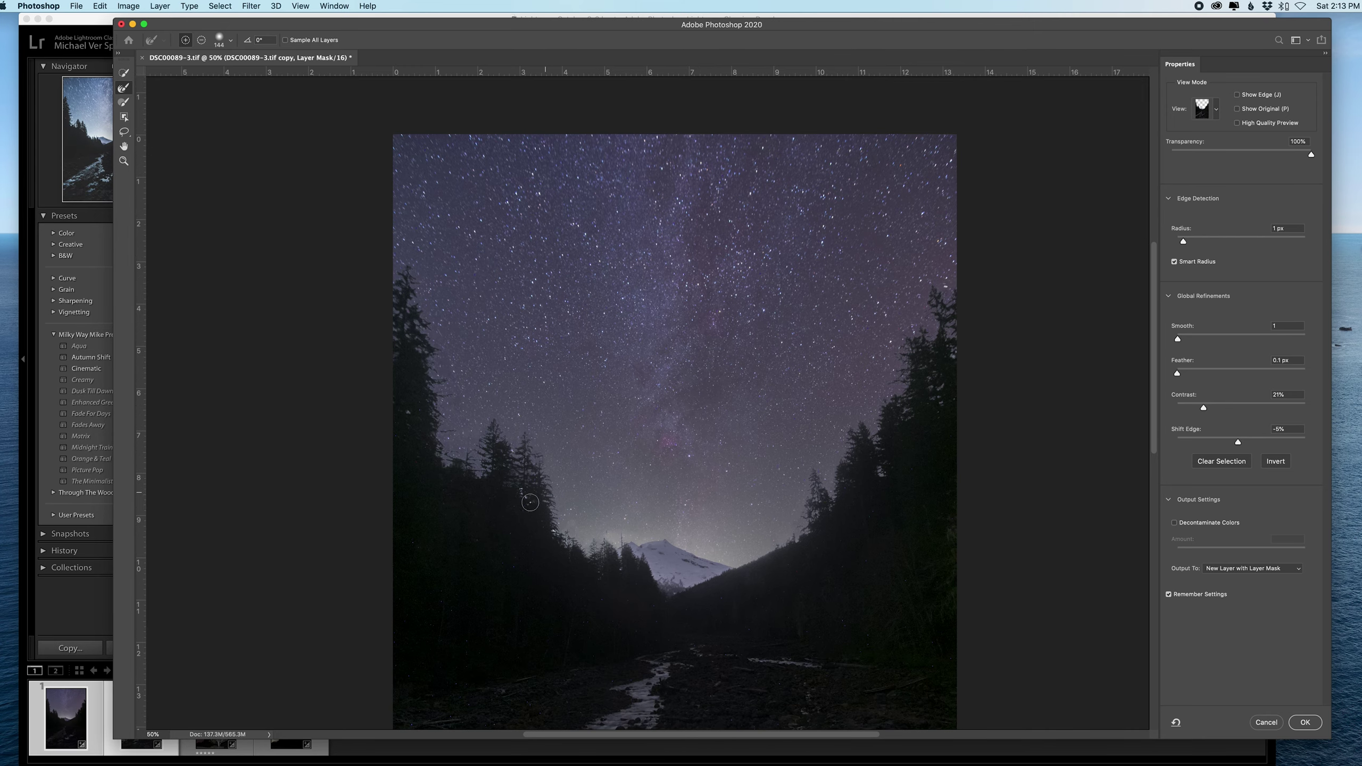
key("super+equal")
key("super+equal")
scroll(459, 591, "down", 2)
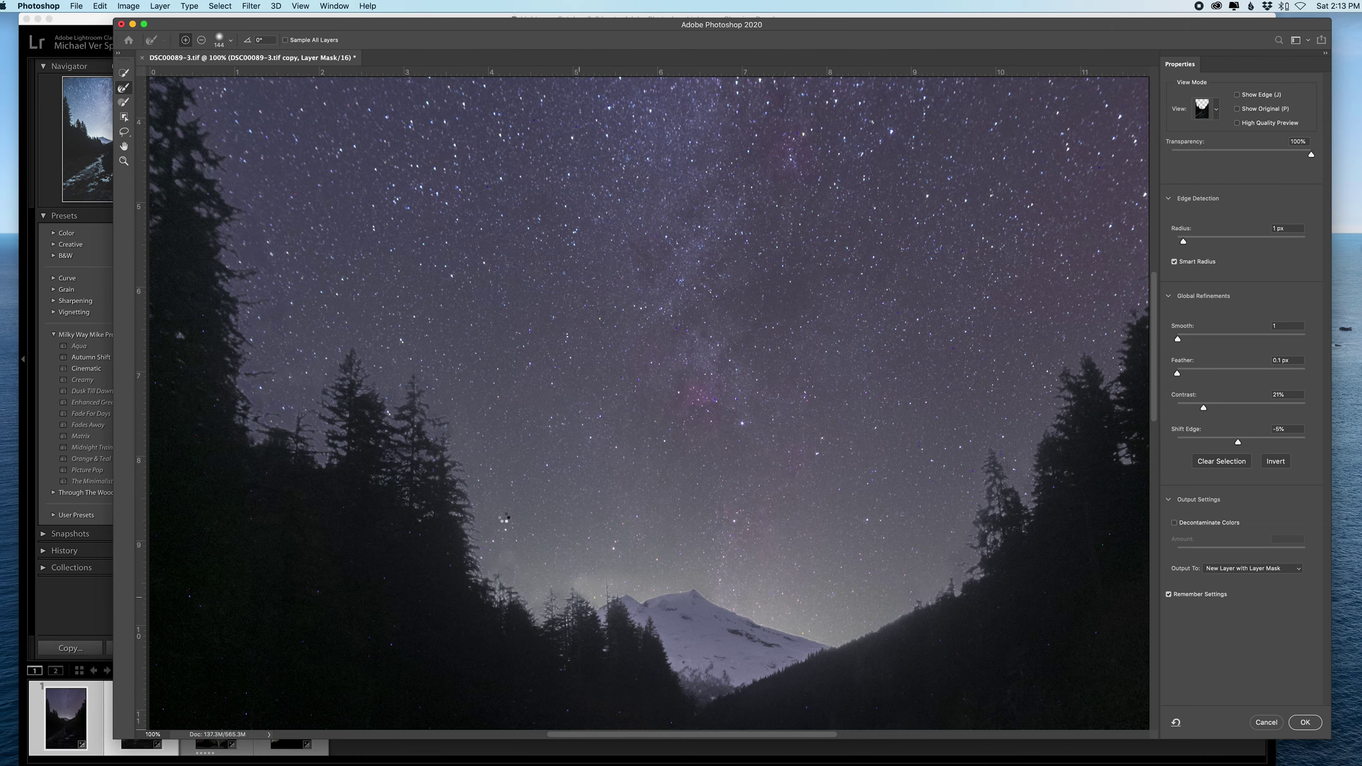
scroll(504, 519, "right", 7)
scroll(479, 447, "left", 6)
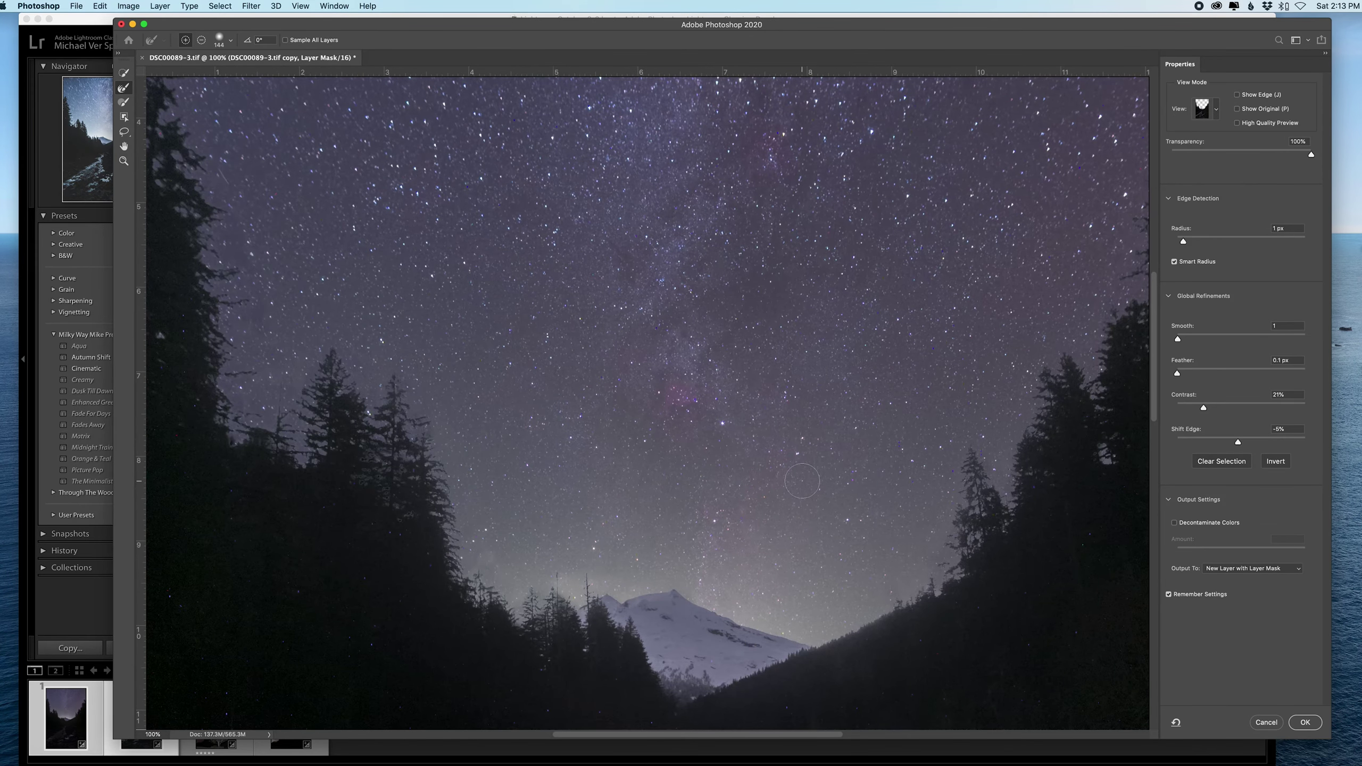
key("super+minus")
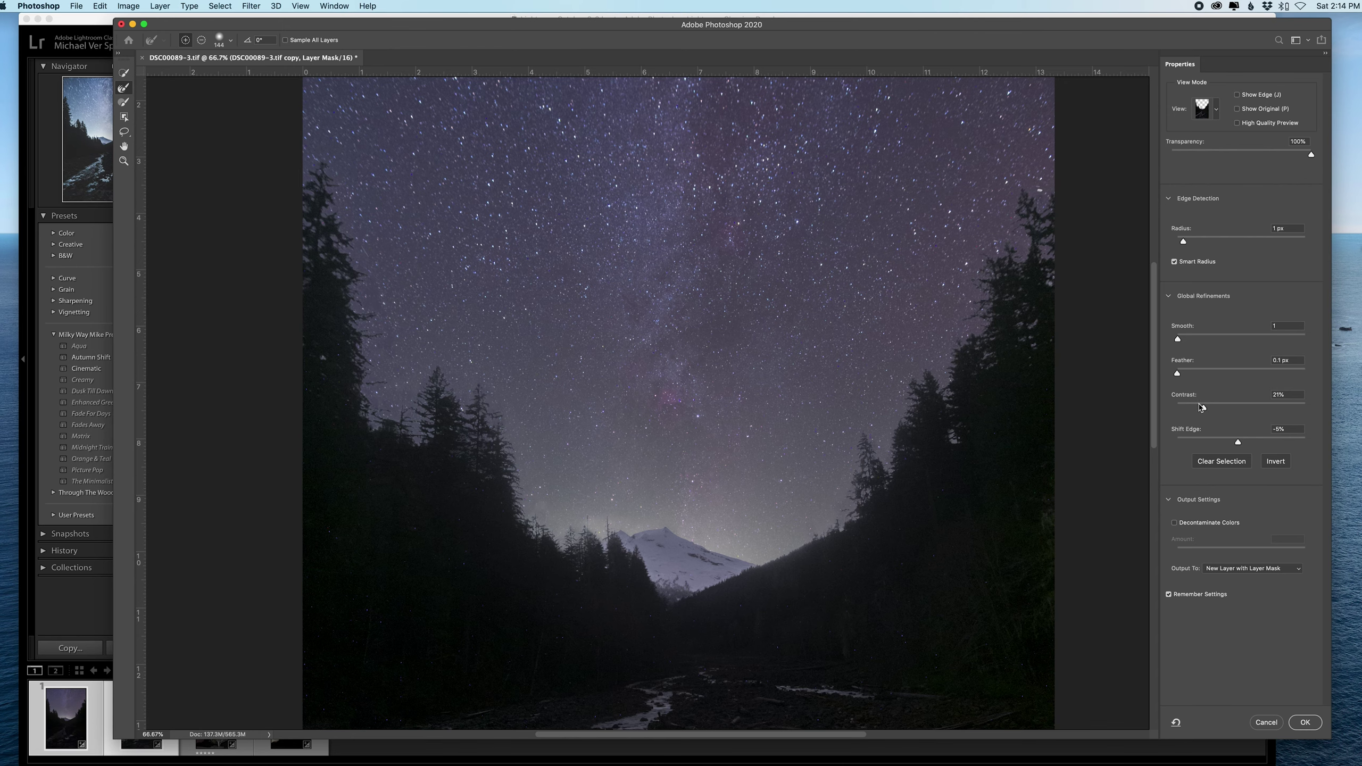
Fine-tune the mask's contrast and colour decontamination amount, and output the result as a new layer with layer mask.
left_click_drag(1204, 410, 1209, 409)
left_click(1238, 443)
left_click_drag(1196, 554, 1255, 553)
left_click_drag(1220, 553, 1213, 553)
left_click(1305, 722)
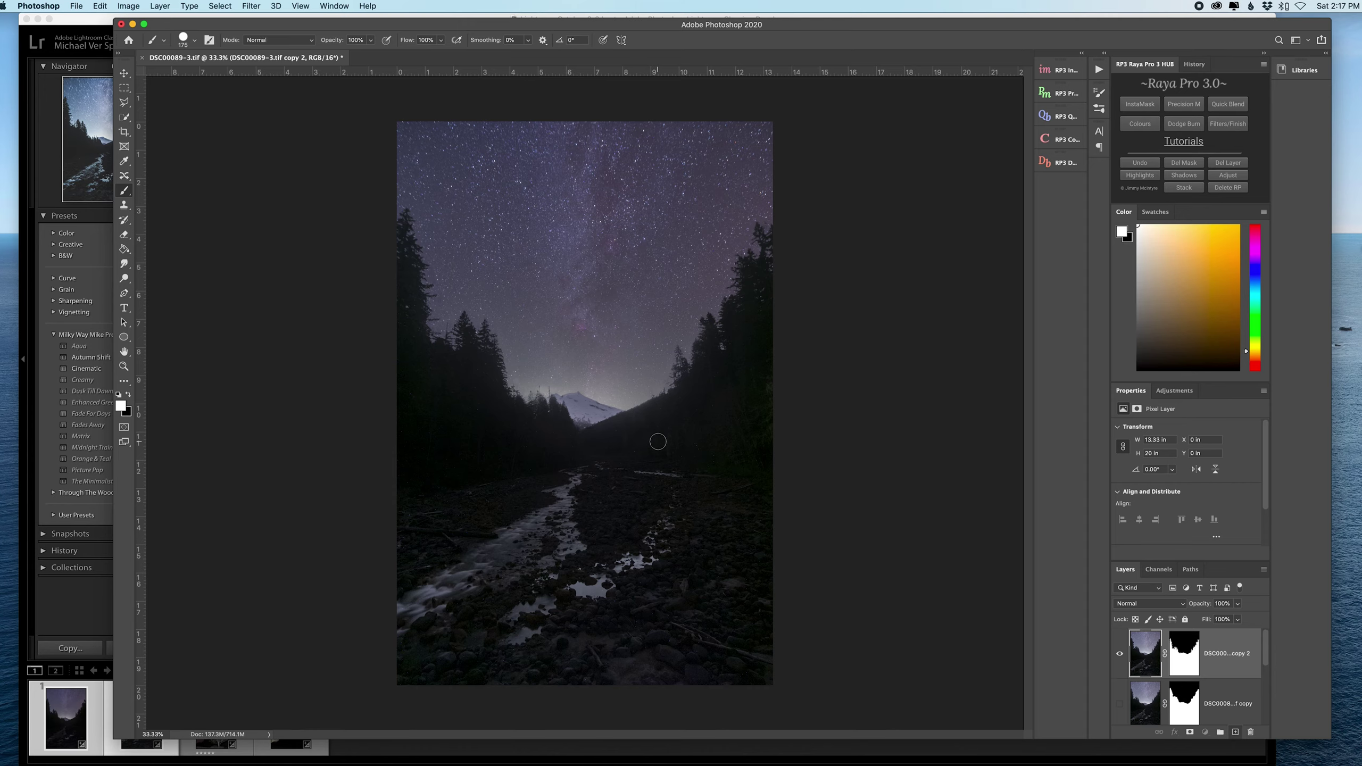
Examine the blended image at 100% along both tree lines, the mountain ridge and the riverbed.
key("super+equal")
key("super+equal")
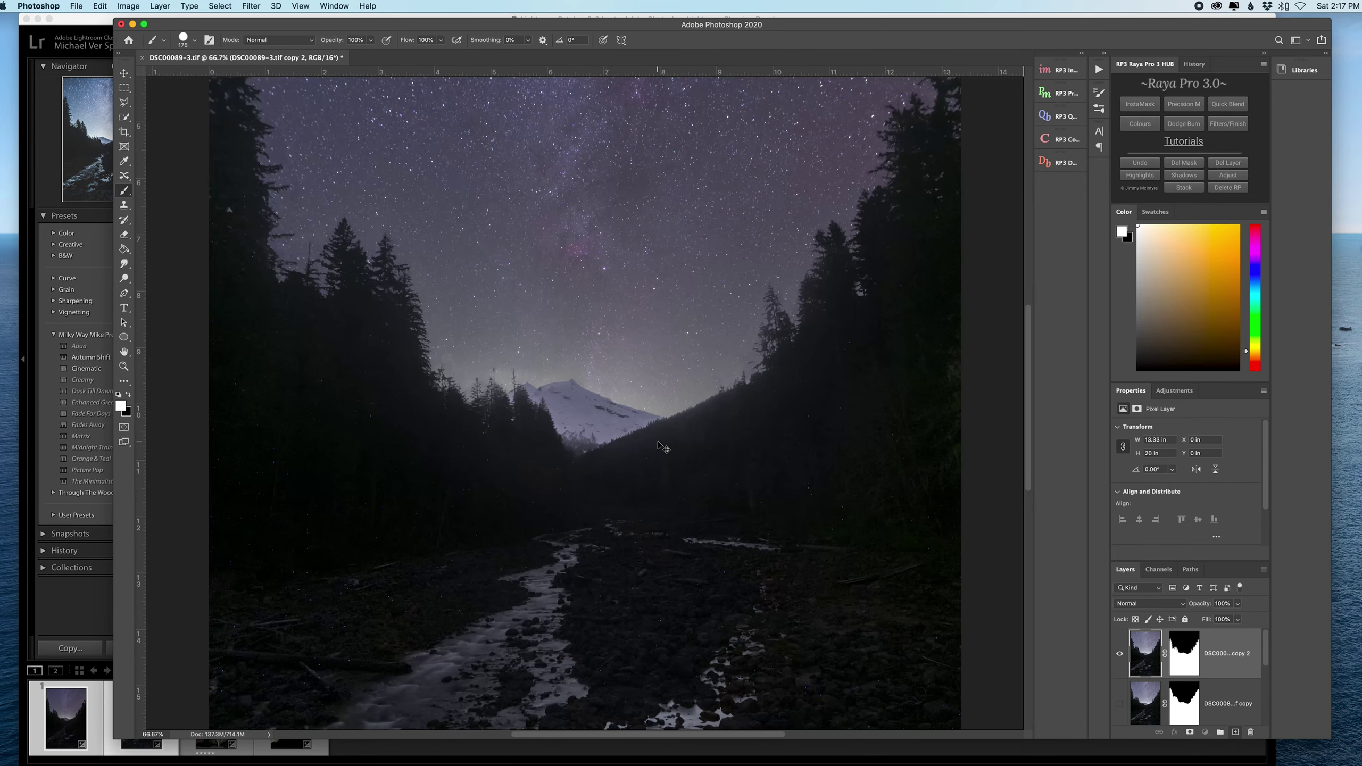
key("super+equal")
scroll(658, 444, "left", 10)
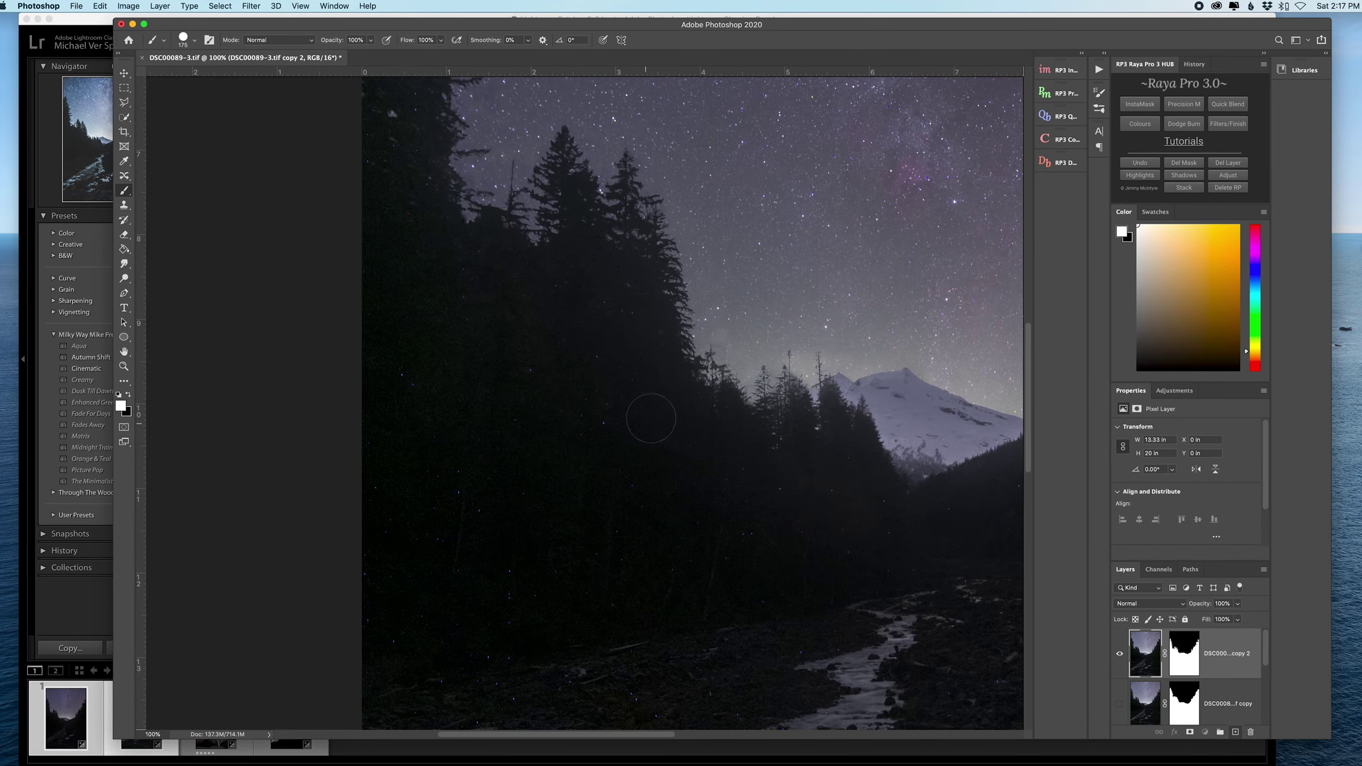
scroll(651, 419, "right", 8)
scroll(707, 364, "right", 6)
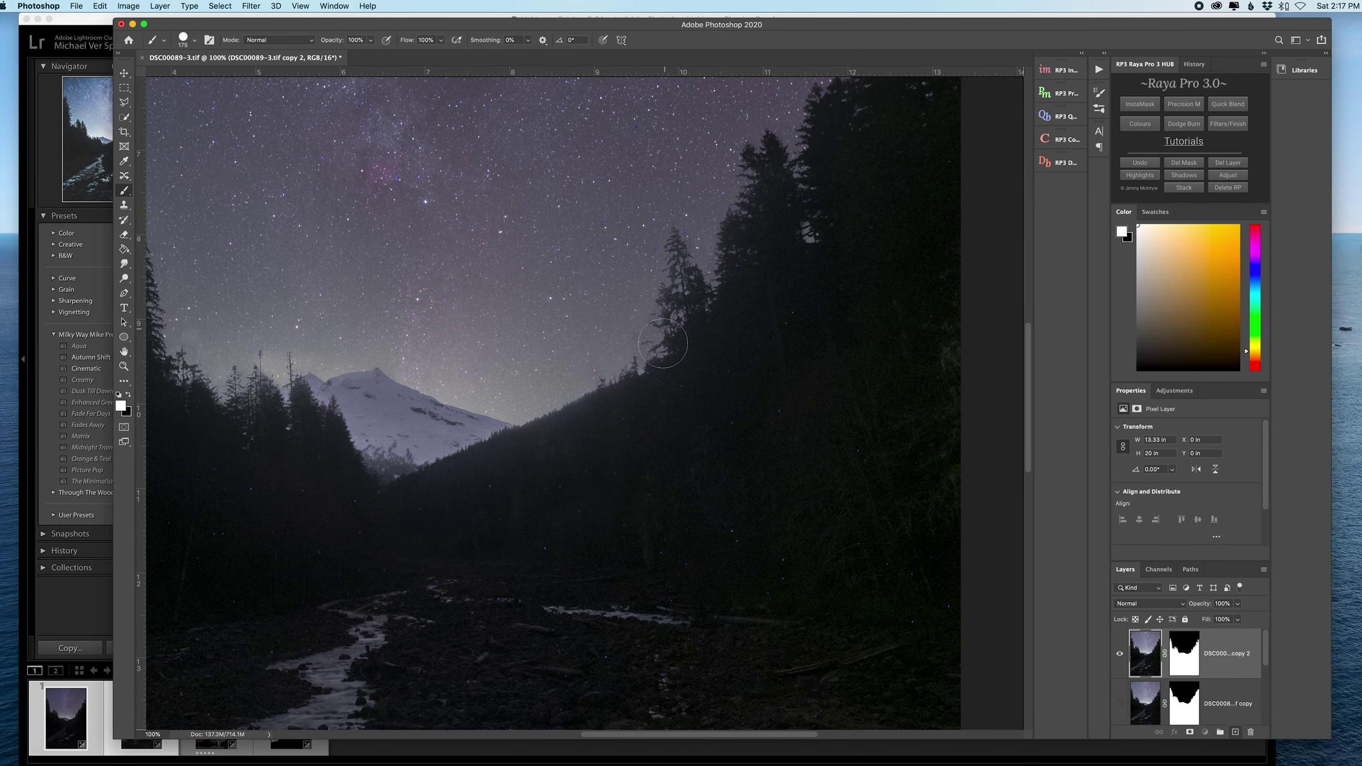
scroll(785, 441, "left", 5)
scroll(760, 448, "left", 6)
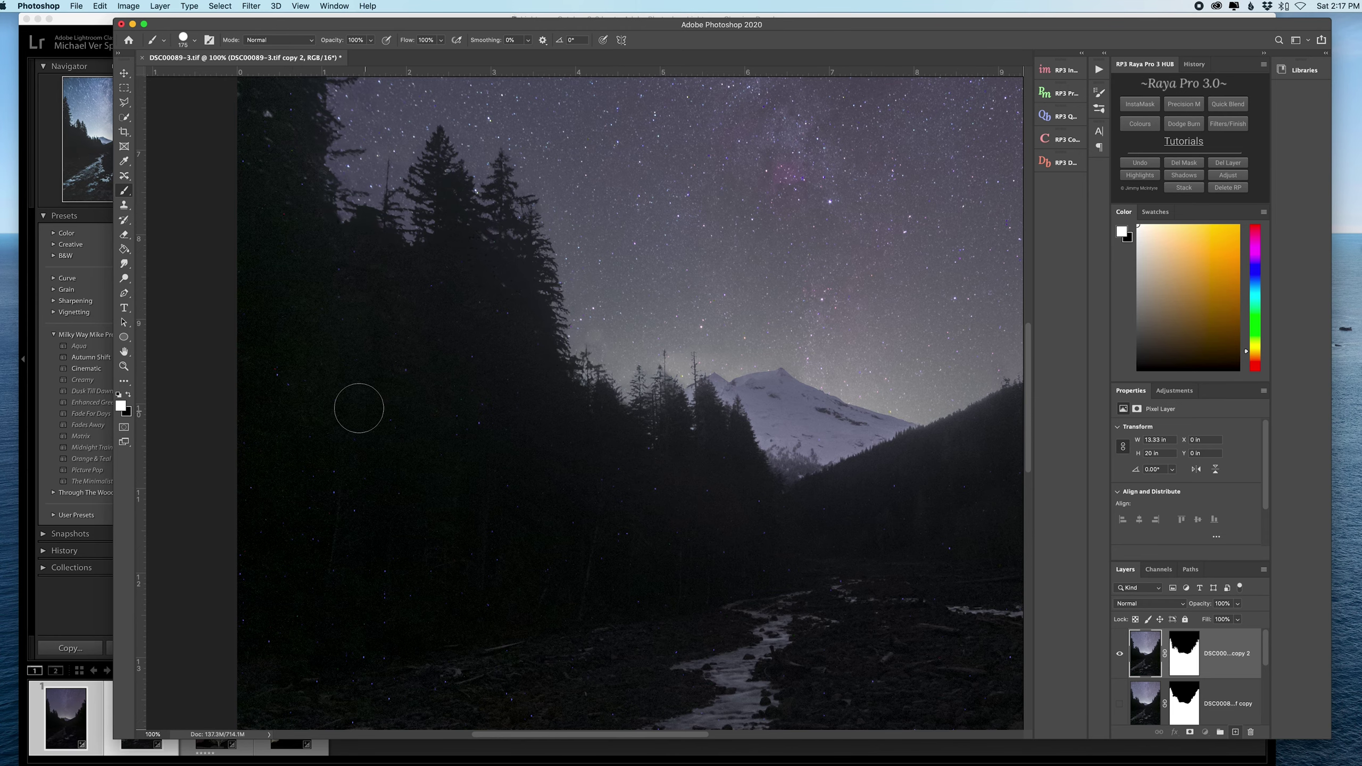
scroll(359, 407, "down", 2)
scroll(1209, 654, "down", 1)
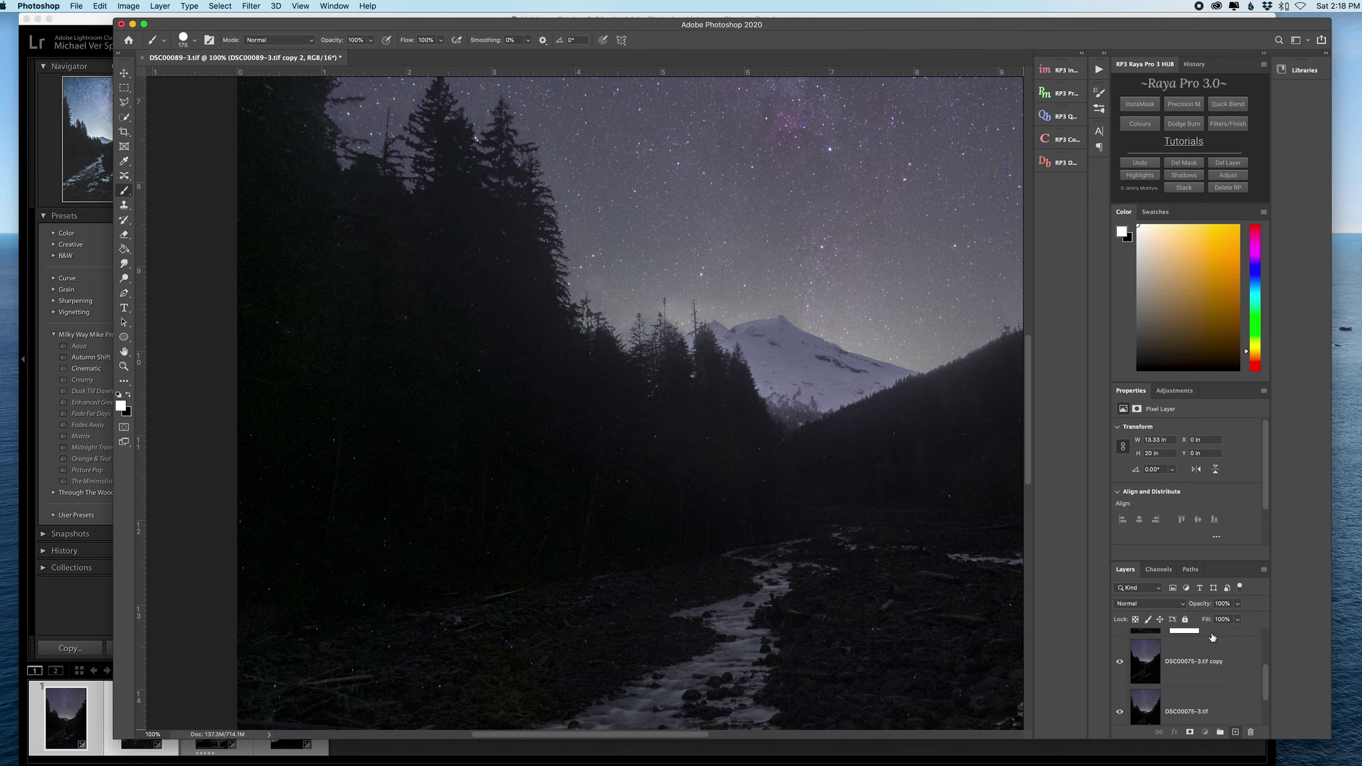
Move the DSC00089-3.tif copy 2 layer directly above DSC00075-3.tif copy and merge it down.
left_click_drag(1221, 664, 1250, 732)
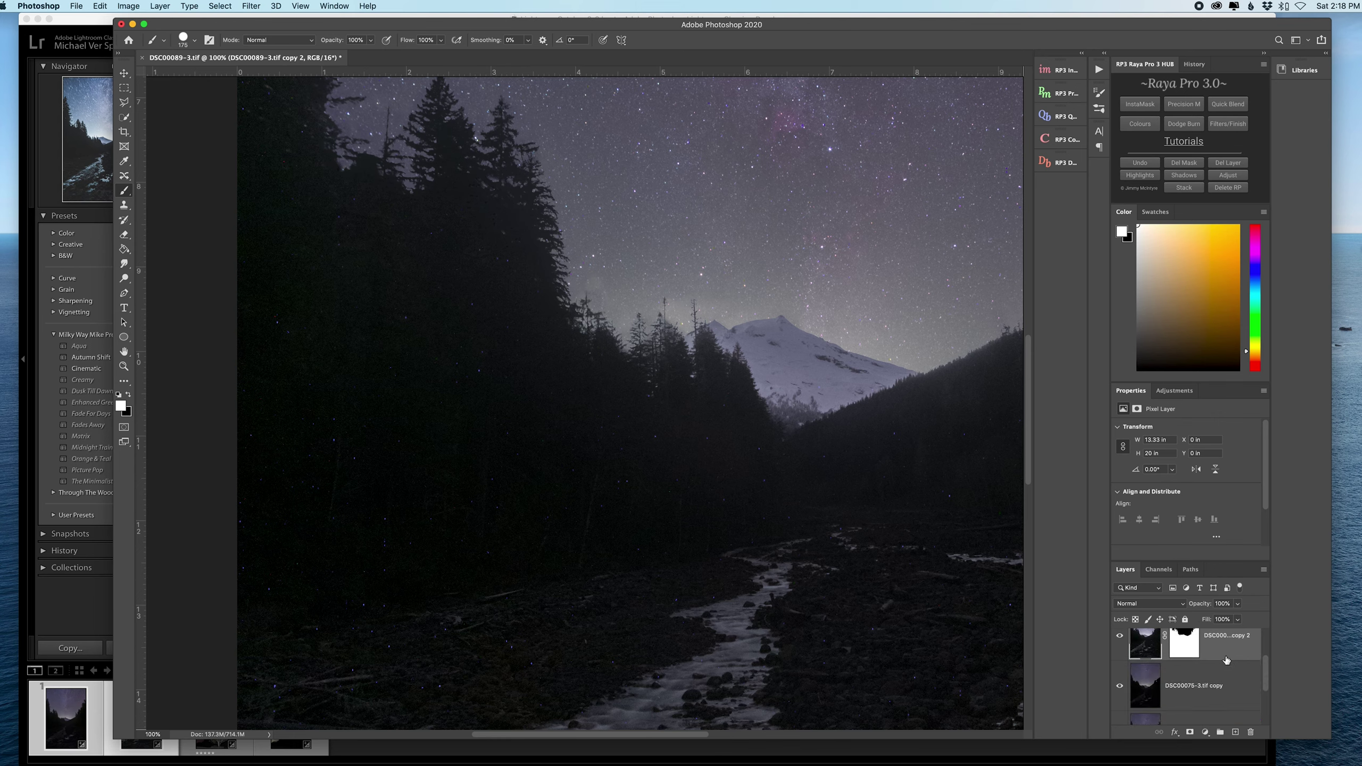
scroll(1227, 668, "down", 1)
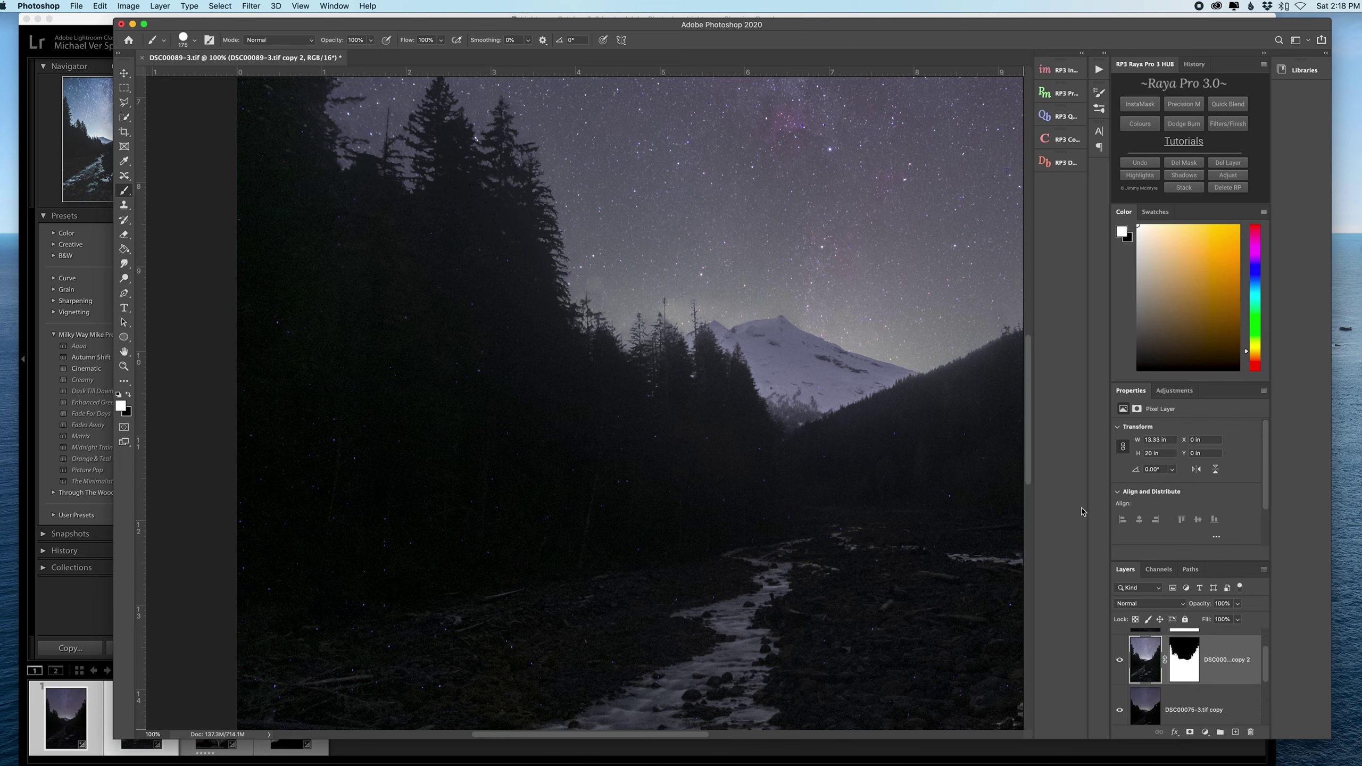
right_click(1224, 687)
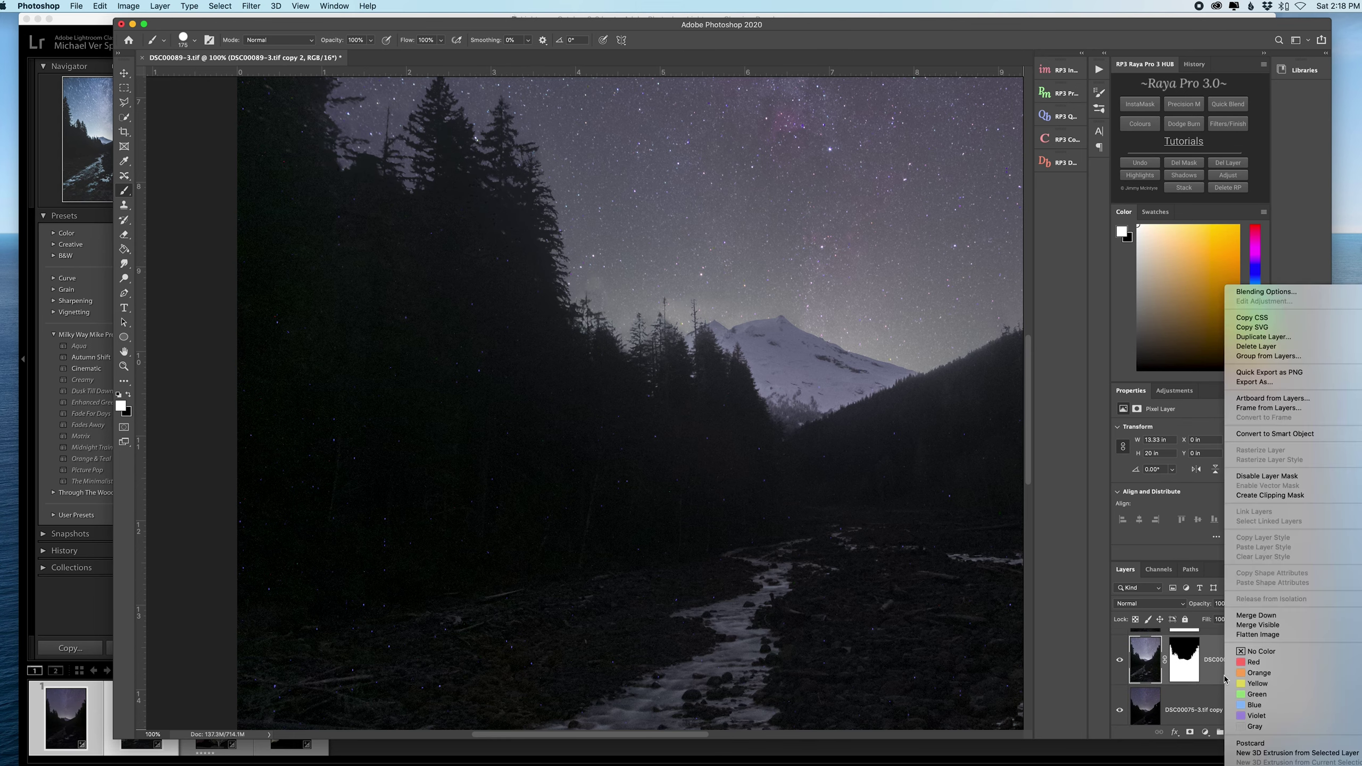
left_click(1268, 617)
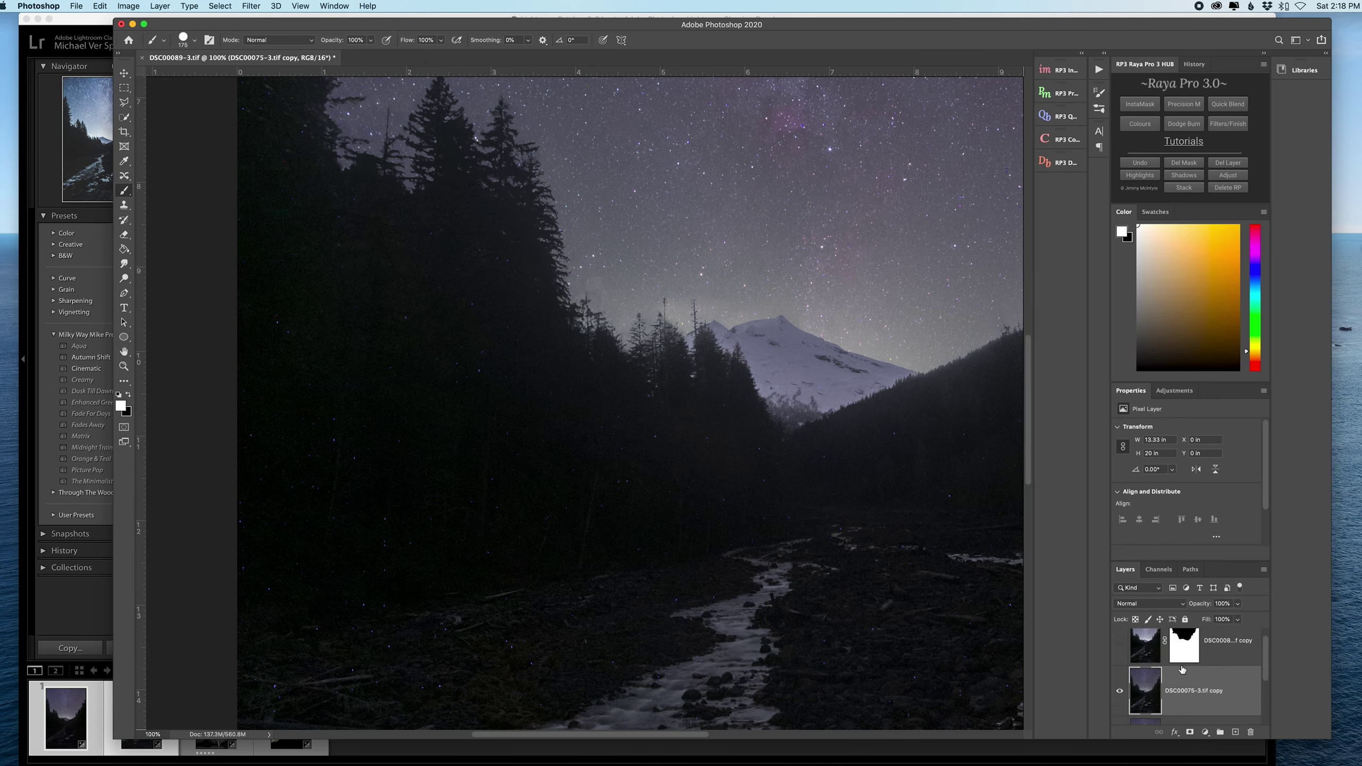
Delete the leftover DSC00089-3.tif copy layer and duplicate the merged DSC00075-3.tif copy layer.
left_click_drag(1157, 654, 1251, 731)
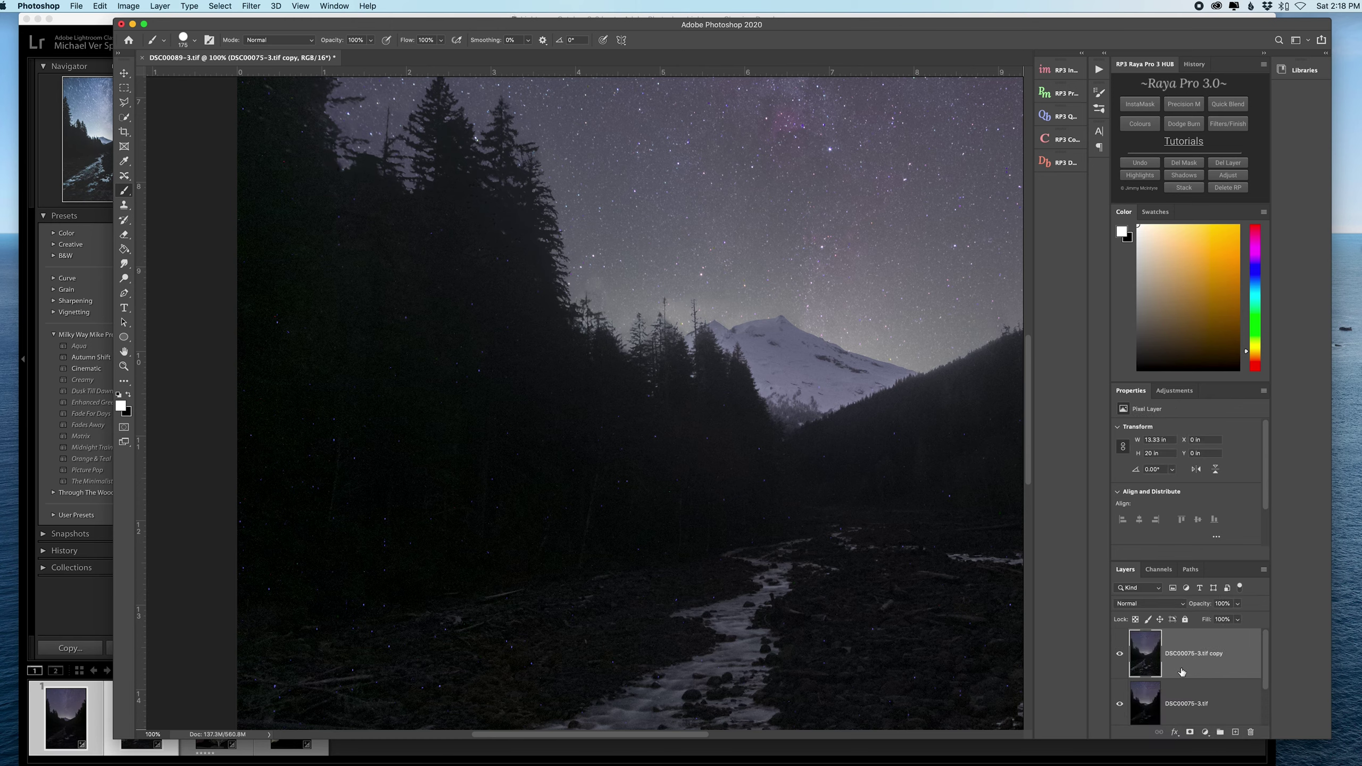
left_click_drag(1186, 671, 1237, 732)
scroll(661, 471, "right", 1)
scroll(661, 472, "up", 5)
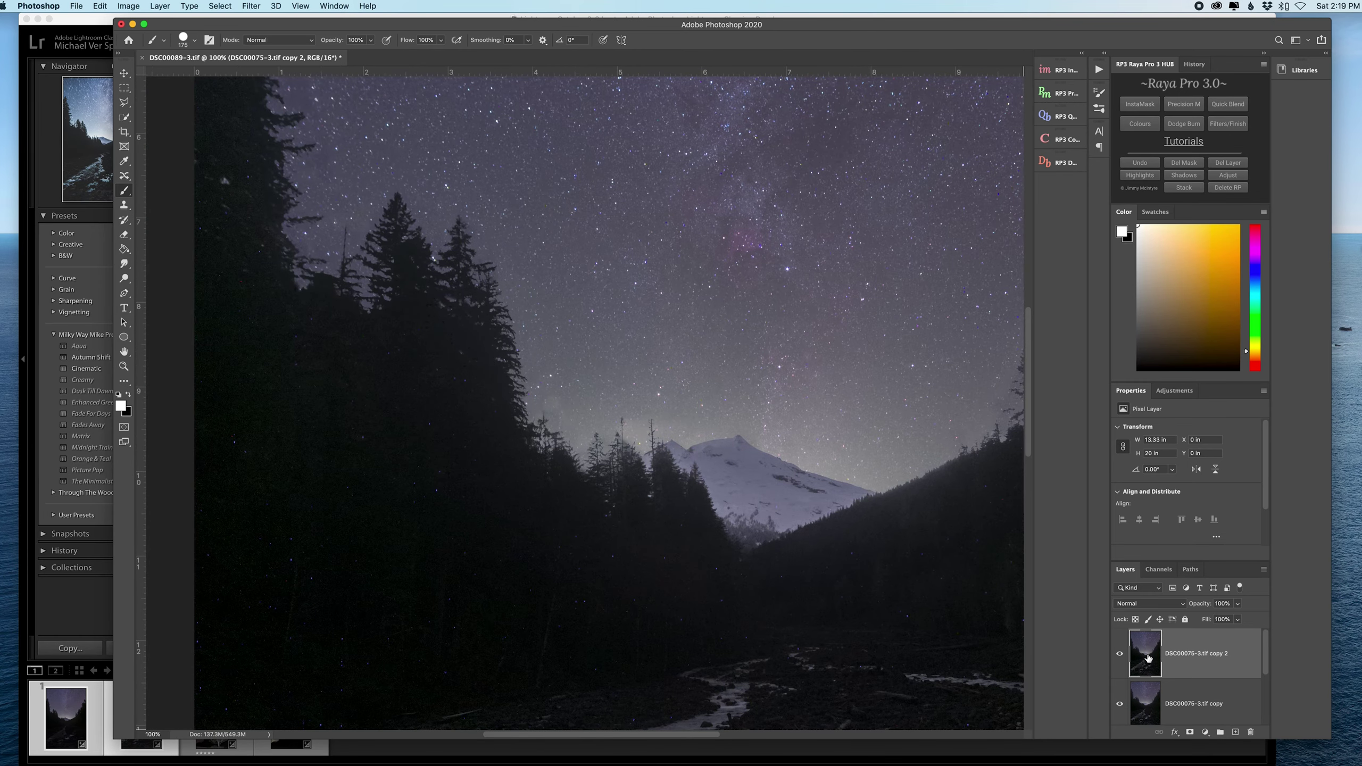
Start the Dust & Scratches filter on the DSC00075-3.tif copy 2 layer with a radius of 4 pixels and threshold of 1 level.
left_click(250, 6)
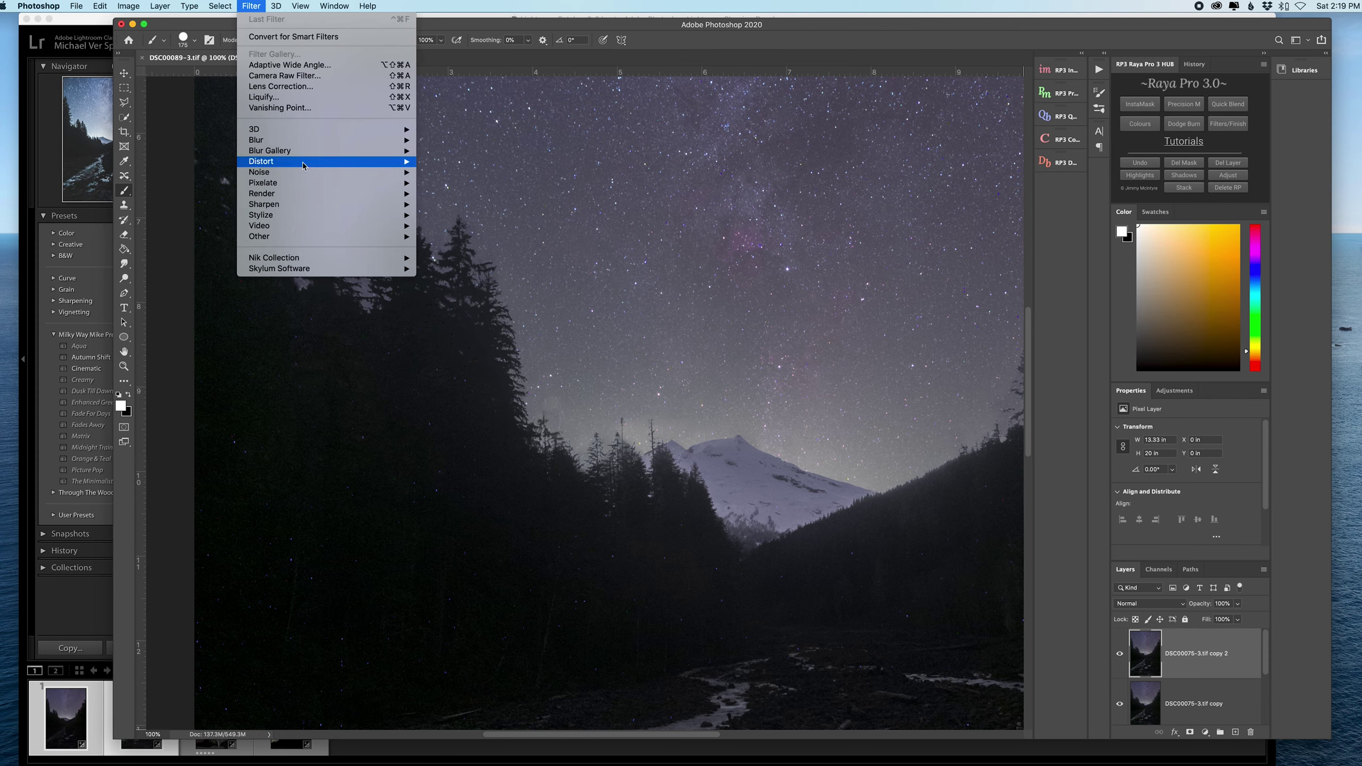
mouse_move(304, 174)
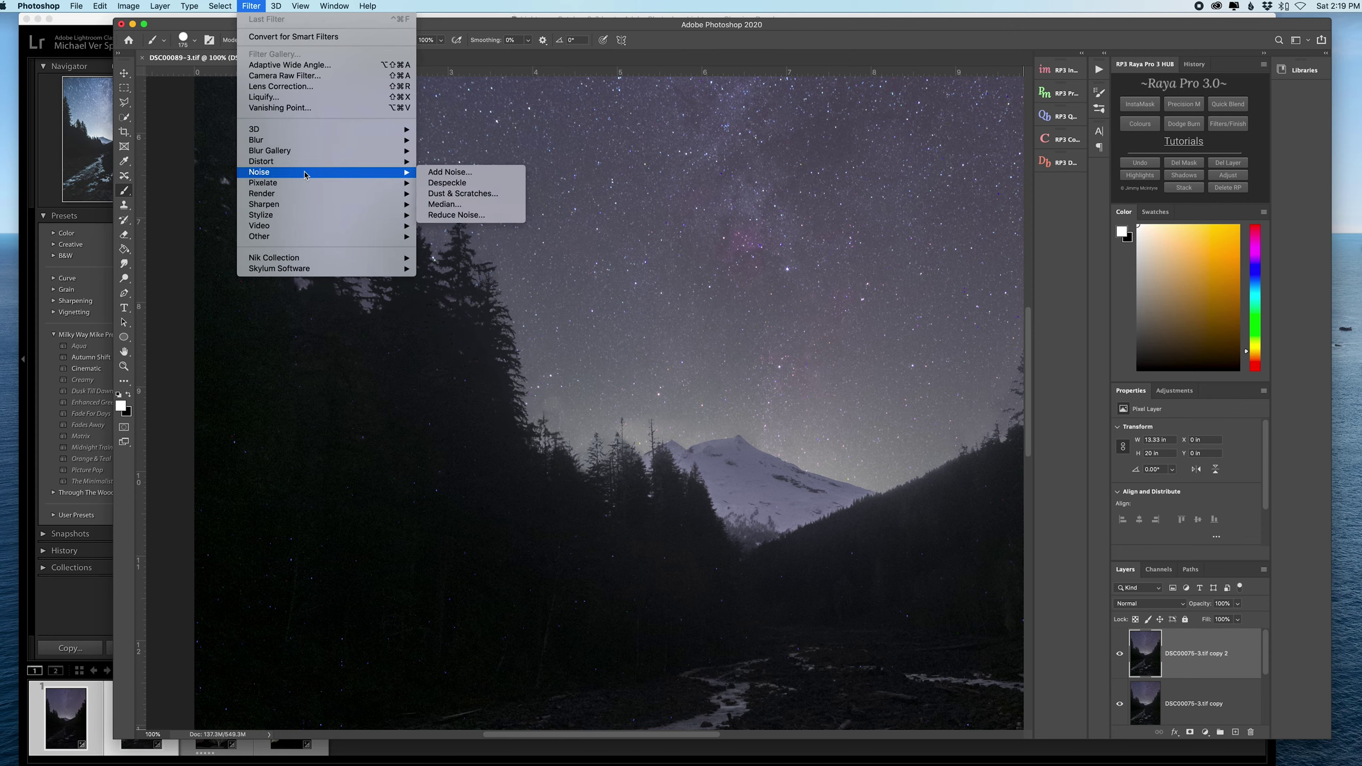
left_click(486, 199)
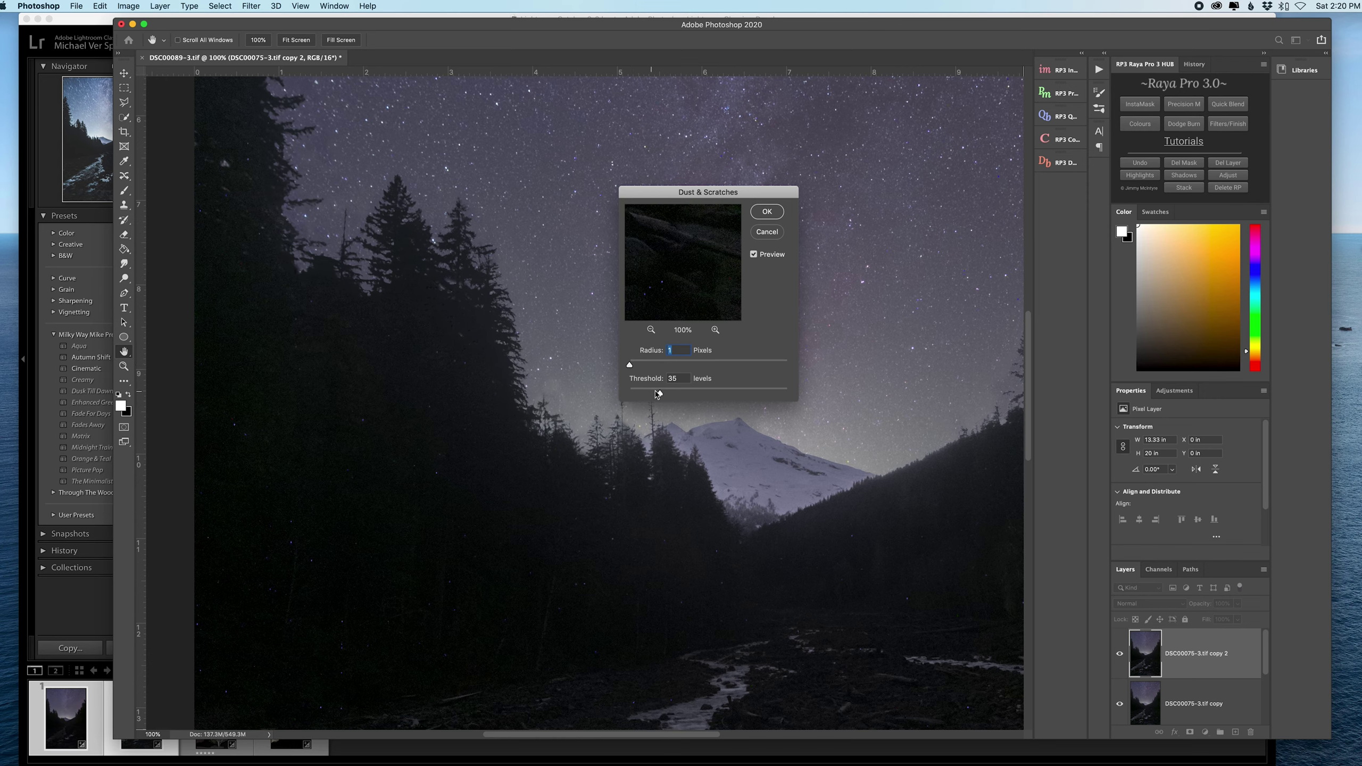
left_click_drag(659, 393, 631, 395)
scroll(469, 425, "right", 5)
scroll(433, 346, "left", 5)
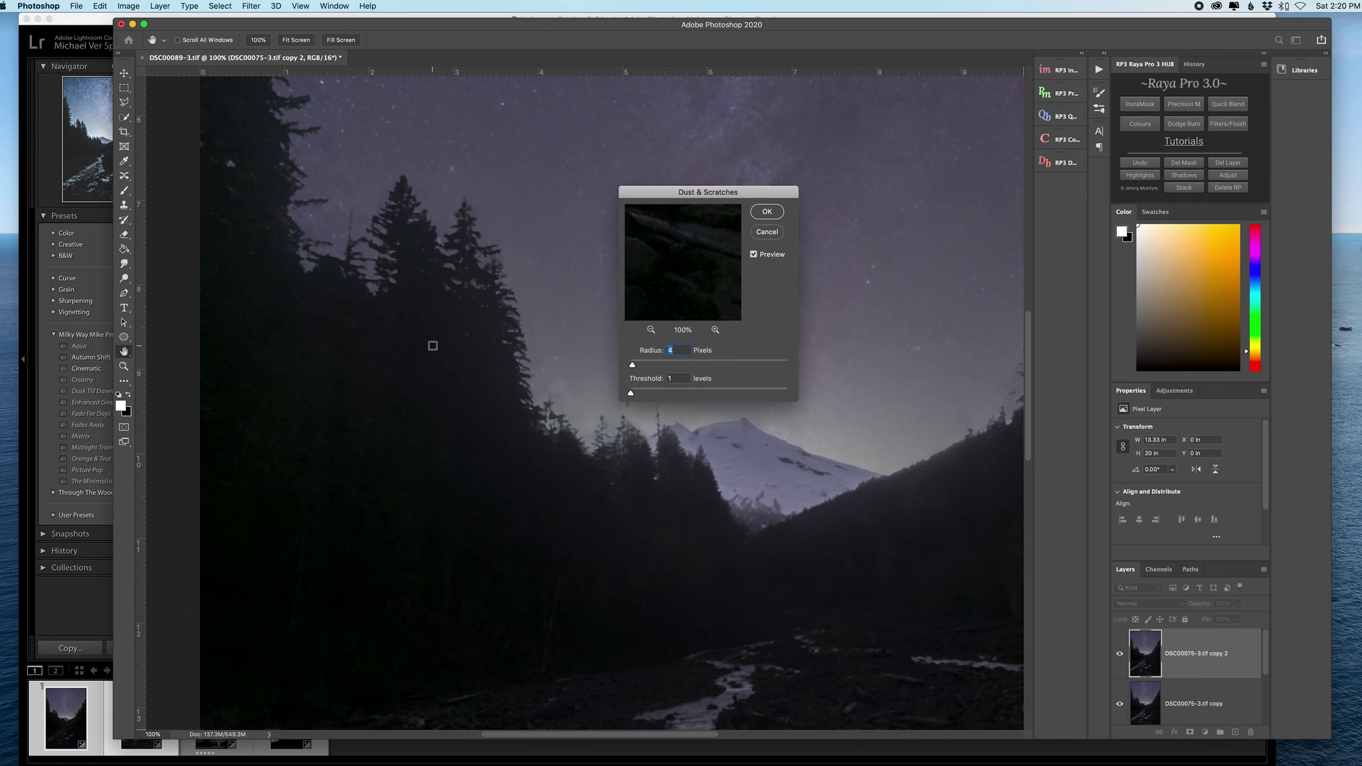
Raise the Dust & Scratches threshold to 40 levels while keeping the radius at 4 pixels.
scroll(433, 346, "up", 5)
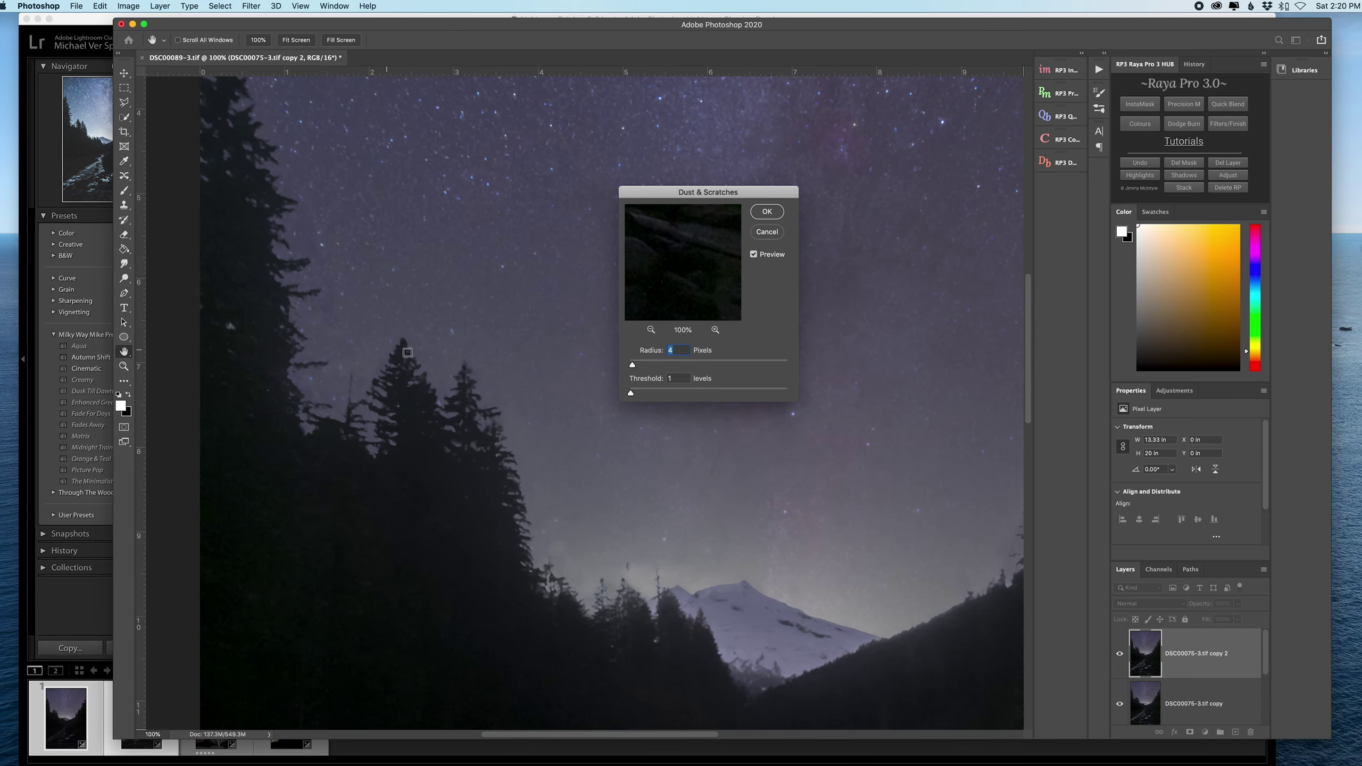
scroll(449, 369, "up", 1)
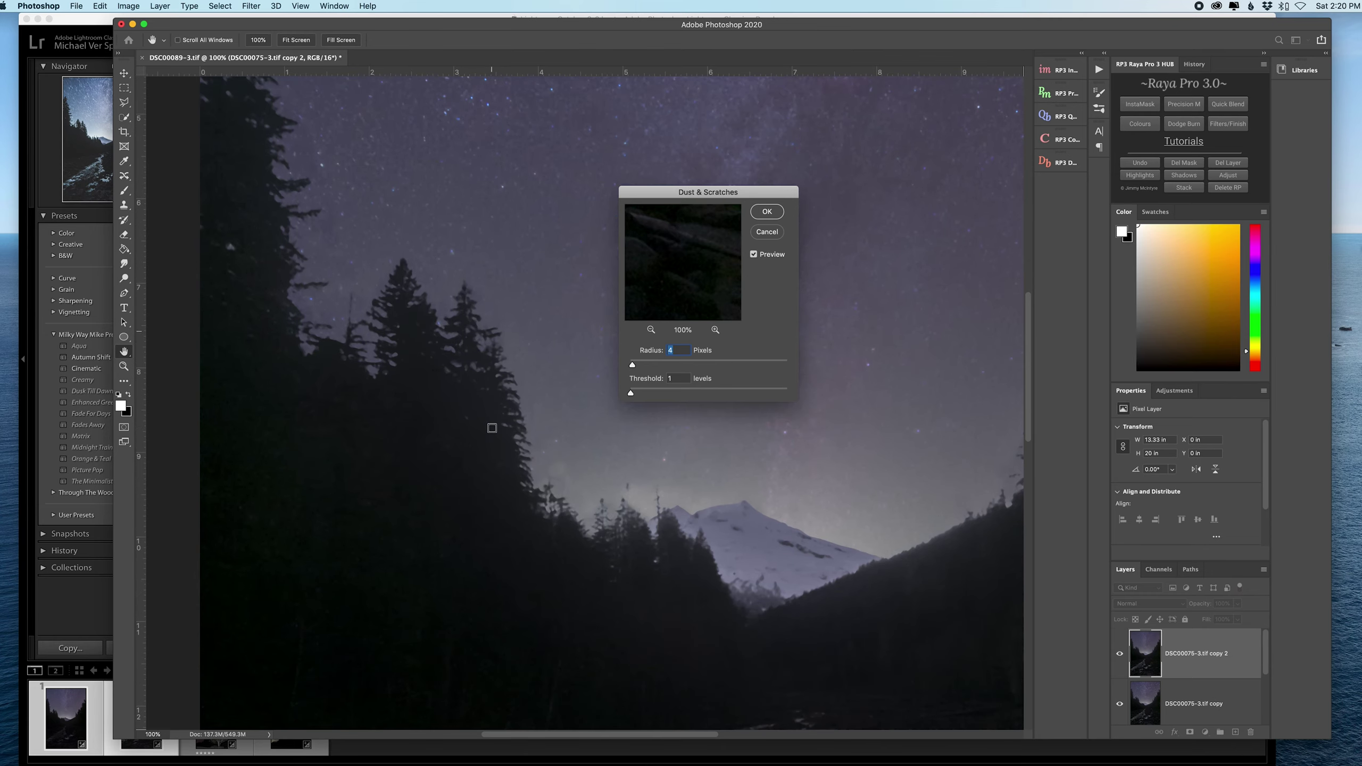
scroll(495, 431, "up", 15)
scroll(492, 428, "down", 20)
scroll(492, 428, "up", 6)
scroll(492, 428, "left", 1)
left_click_drag(630, 392, 645, 395)
scroll(645, 396, "up", 3)
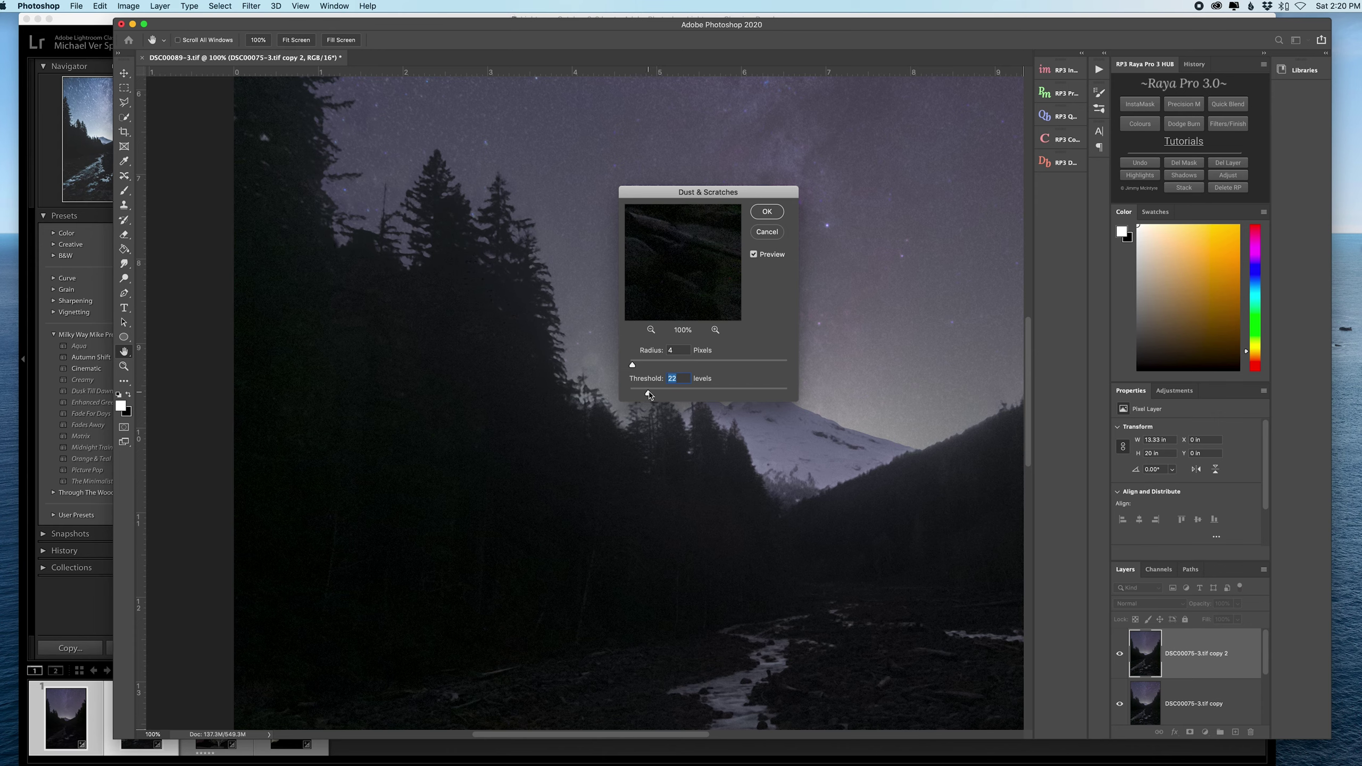
left_click_drag(649, 396, 659, 395)
Examine the Dust & Scratches preview at 100% across the starry sky, both tree lines, the mountain and the riverbed.
scroll(563, 421, "up", 10)
scroll(563, 420, "down", 10)
scroll(564, 421, "right", 10)
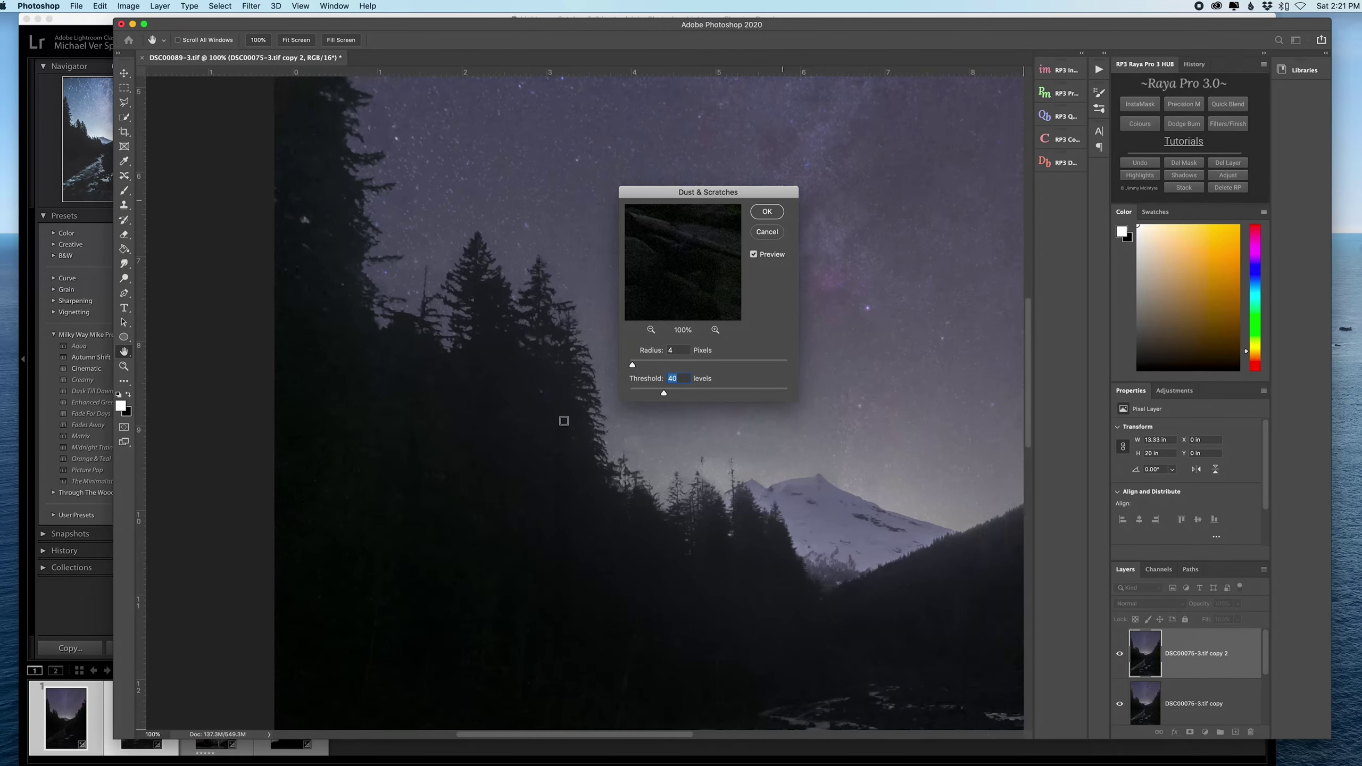
scroll(537, 305, "up", 5)
scroll(537, 305, "left", 10)
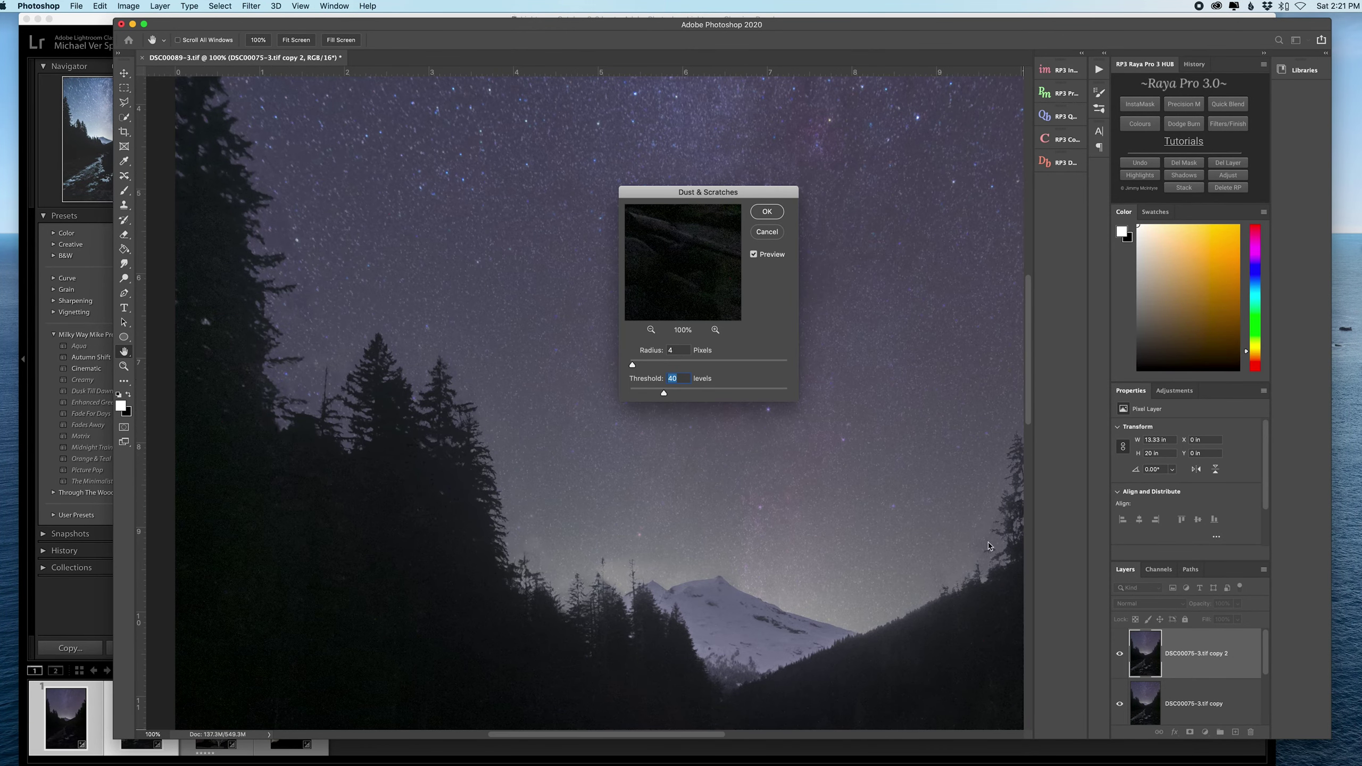
scroll(542, 453, "down", 15)
scroll(542, 453, "right", 10)
scroll(542, 453, "down", 5)
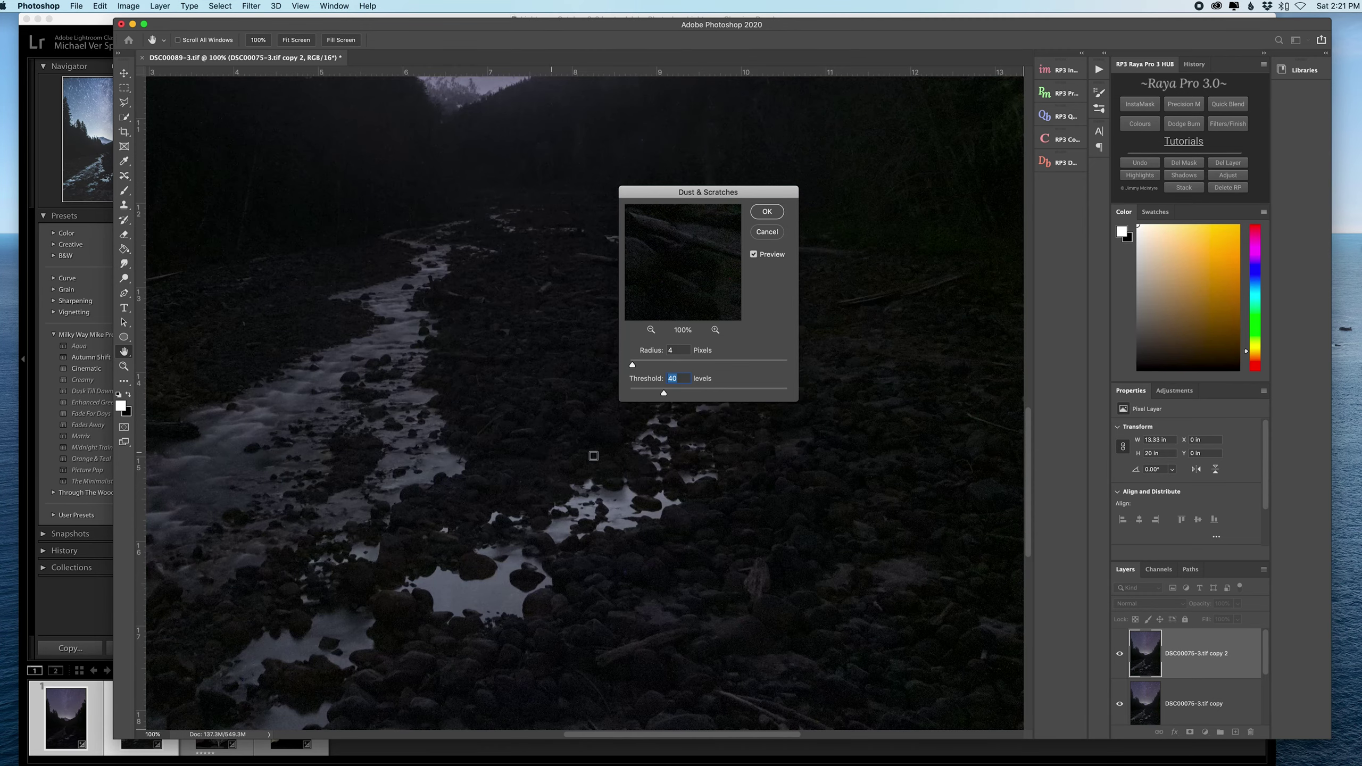
scroll(558, 491, "left", 10)
scroll(562, 486, "left", 8)
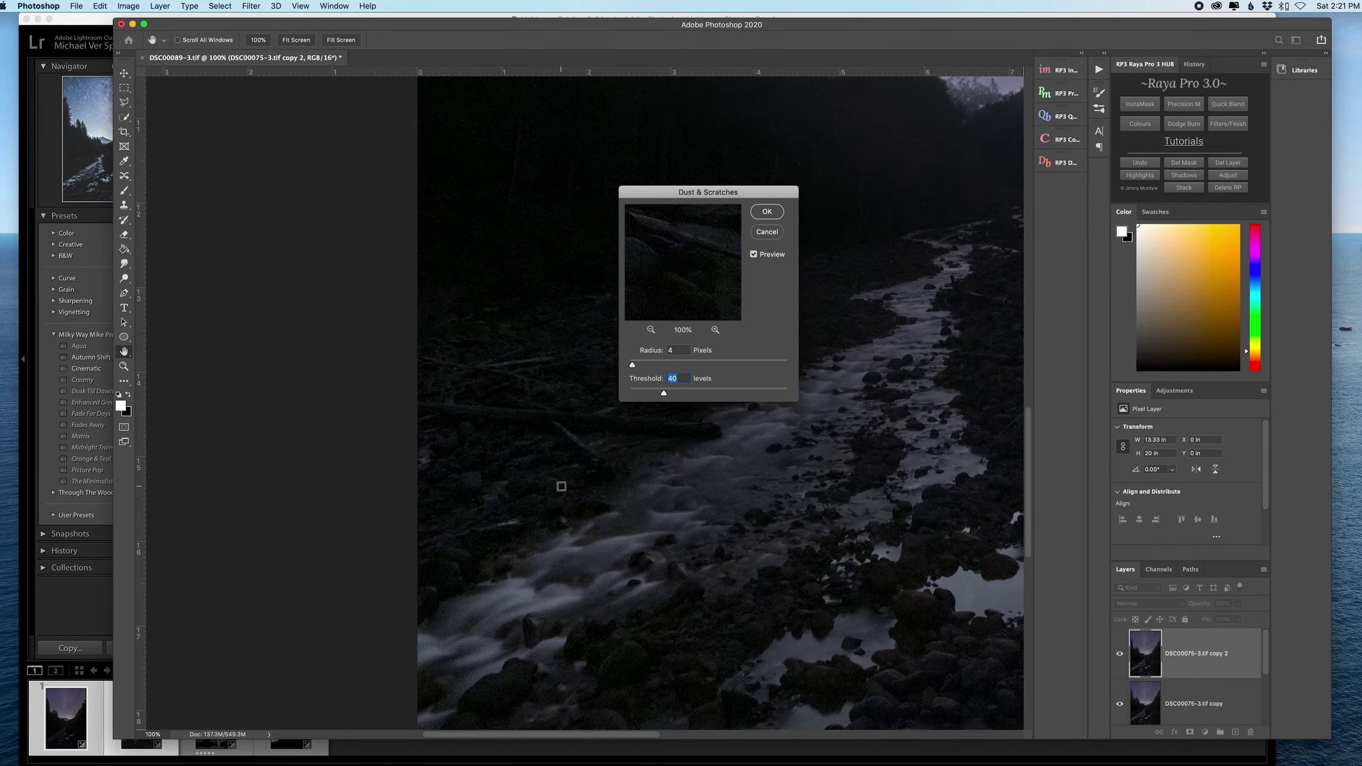
scroll(561, 487, "up", 6)
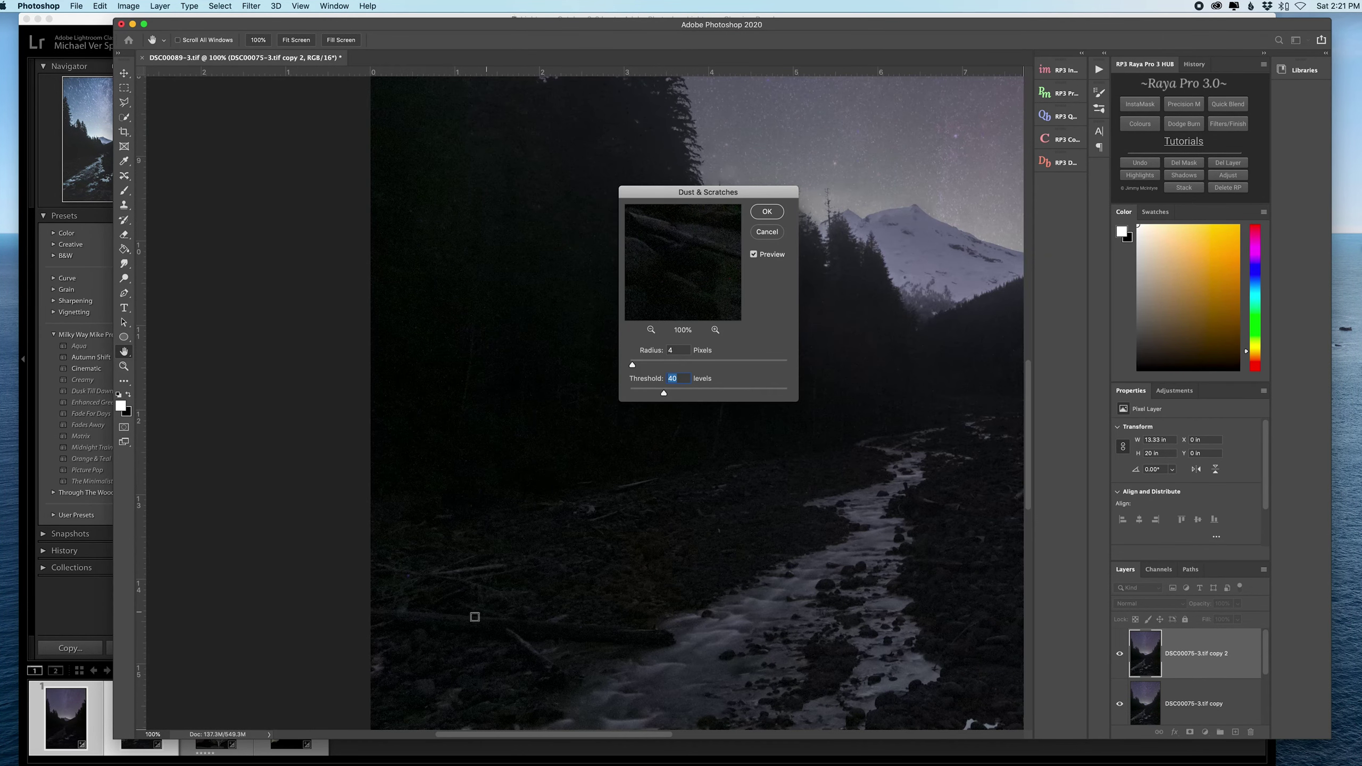
scroll(524, 534, "right", 7)
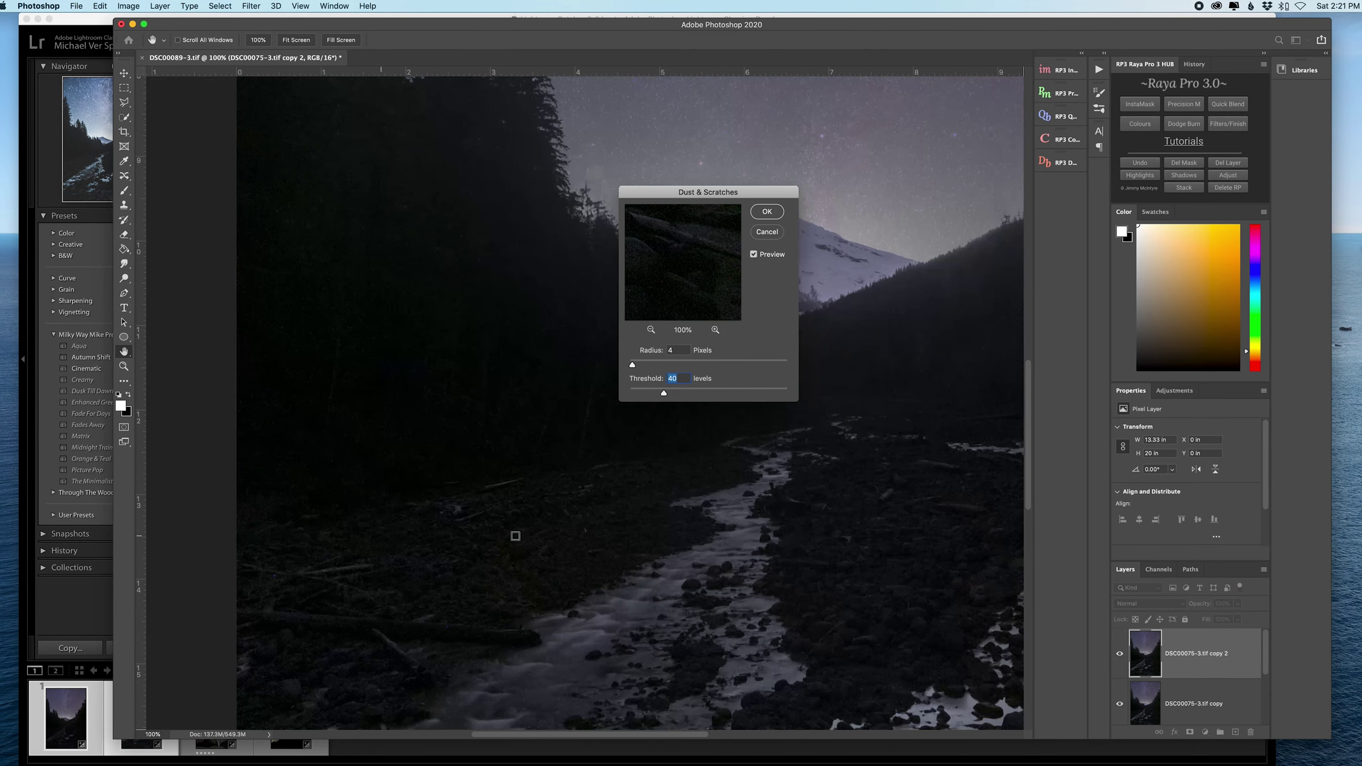
scroll(520, 535, "up", 4)
scroll(516, 536, "right", 1)
scroll(516, 536, "right", 5)
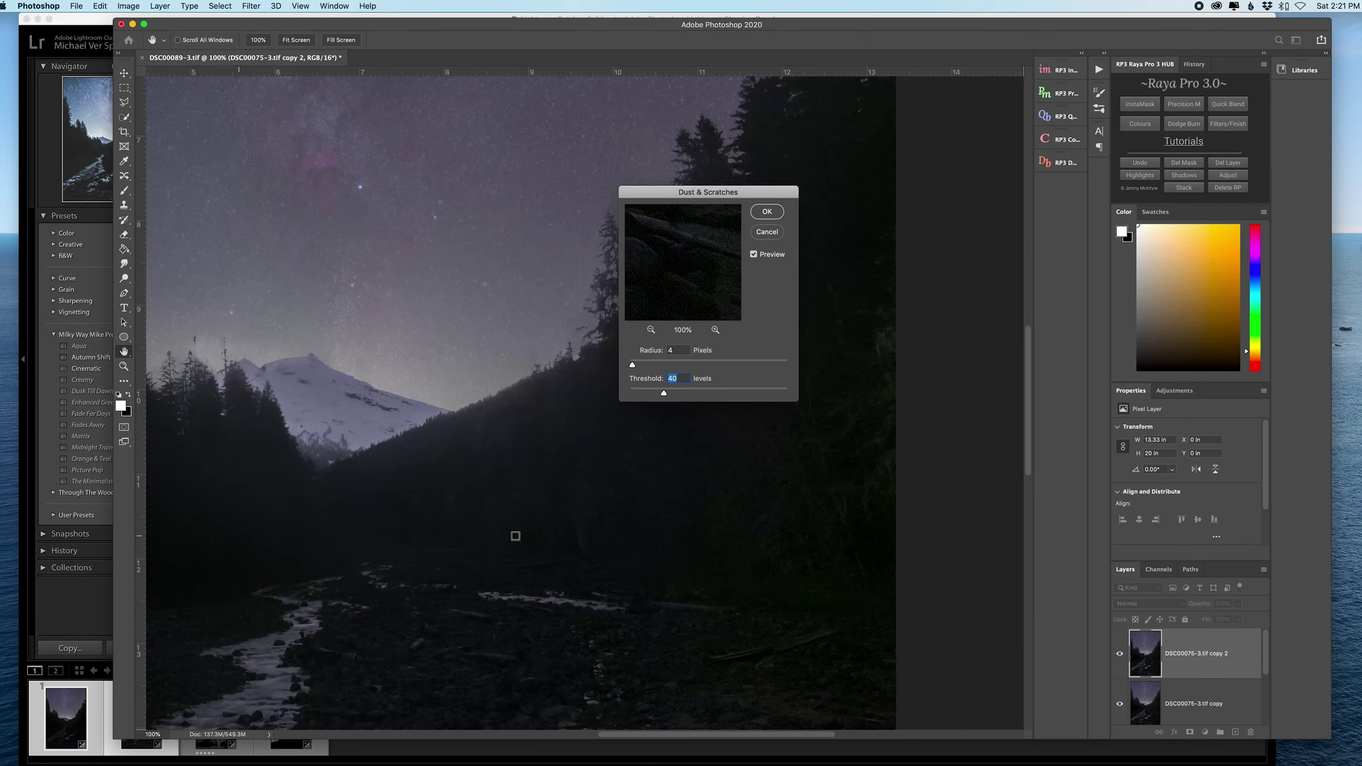
Apply the Dust & Scratches filter to the DSC00075-3.tif copy 2 layer.
scroll(516, 536, "down", 3)
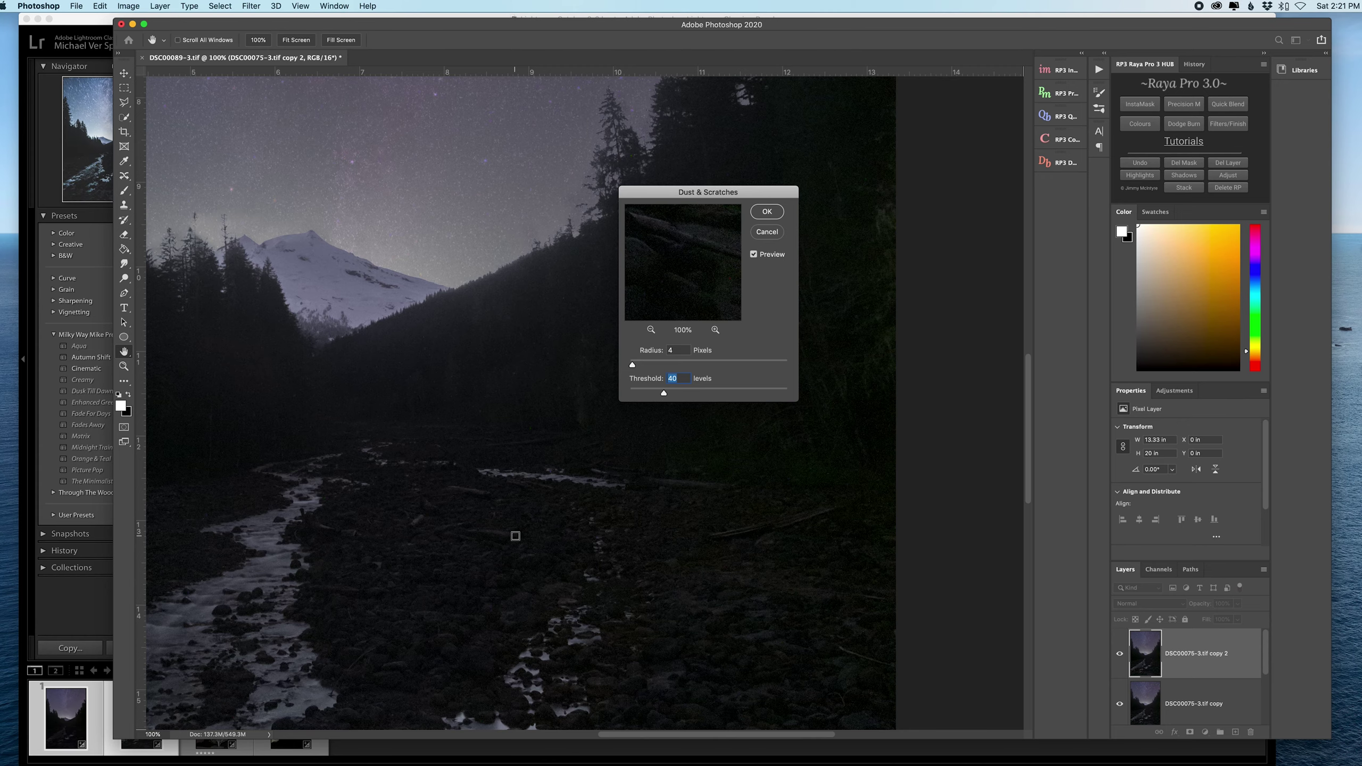
scroll(515, 535, "left", 2)
left_click(769, 214)
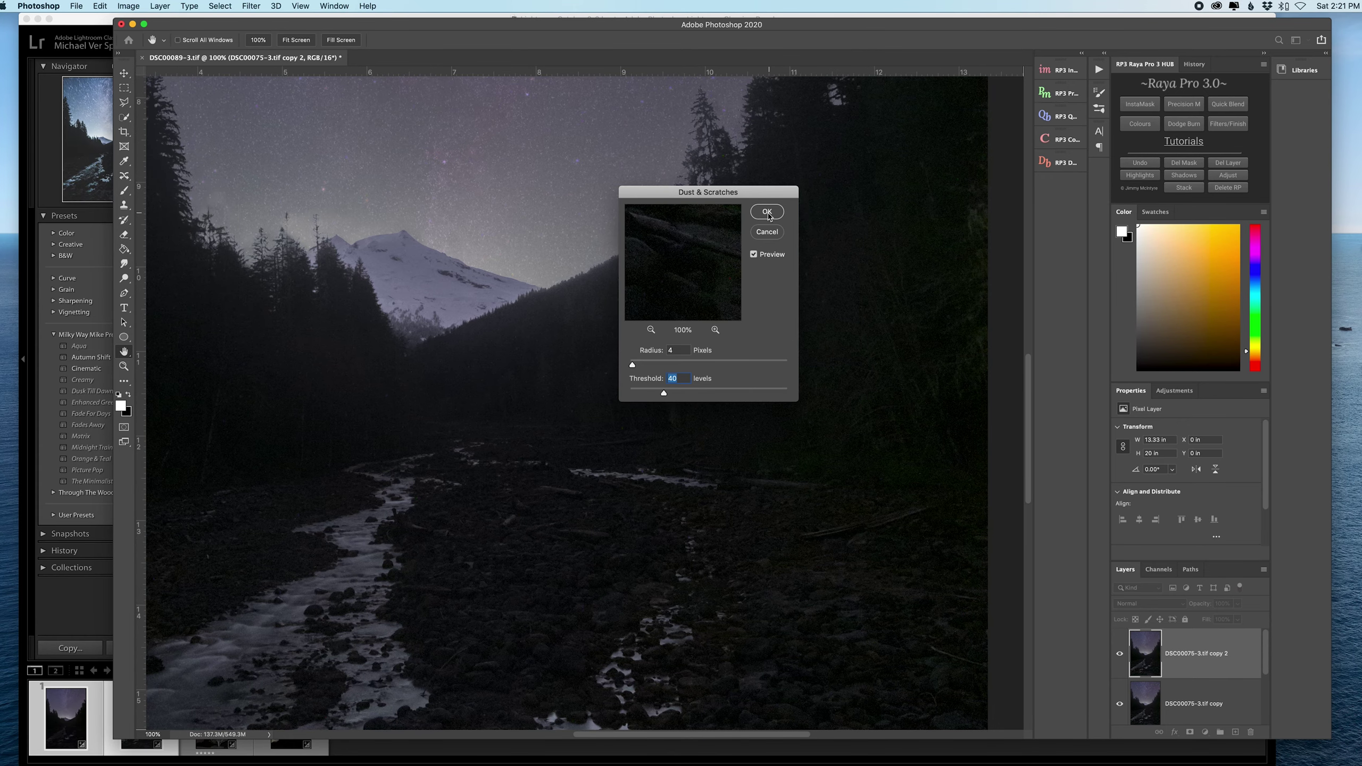
Compare the riverbed and dark trees with the filtered DSC00075-3.tif copy 2 layer hidden and shown.
left_click(1120, 655)
scroll(660, 494, "left", 5)
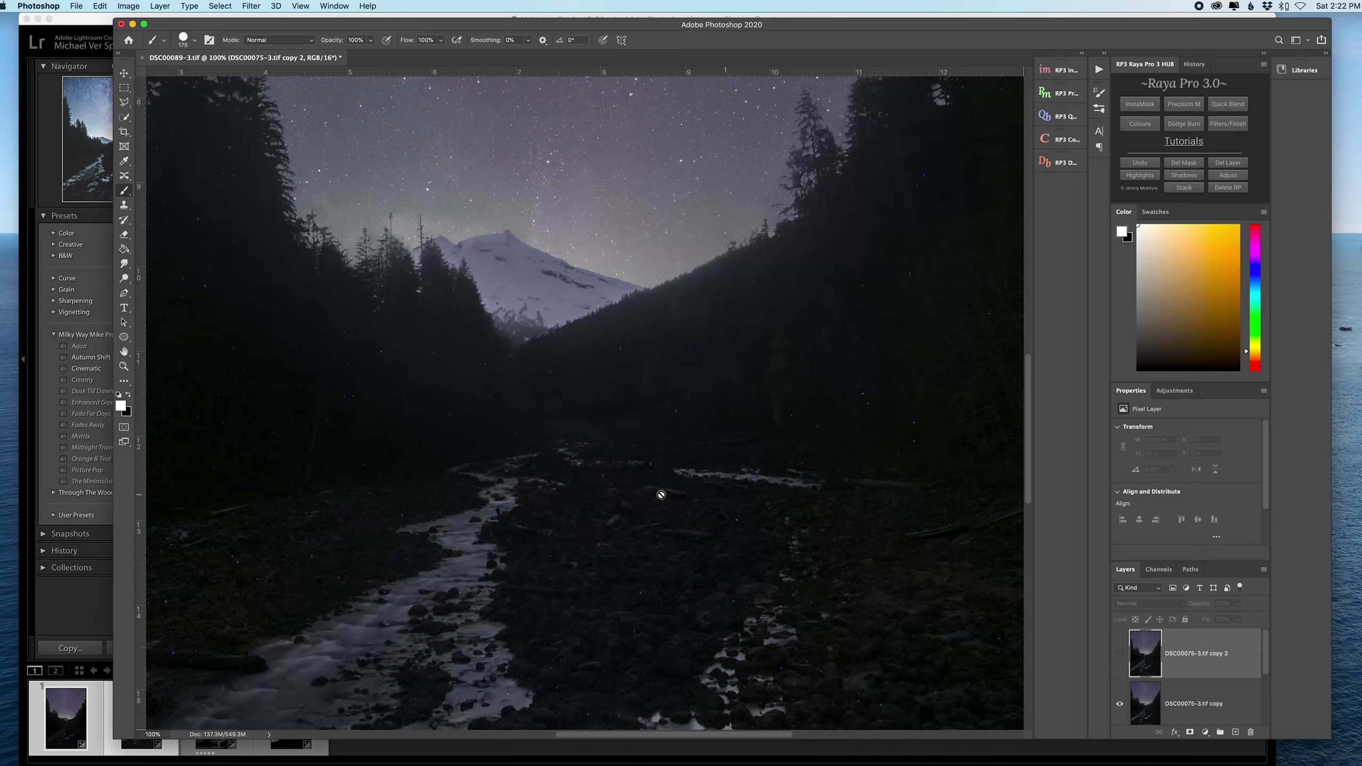
left_click(1118, 652)
left_click(1118, 652)
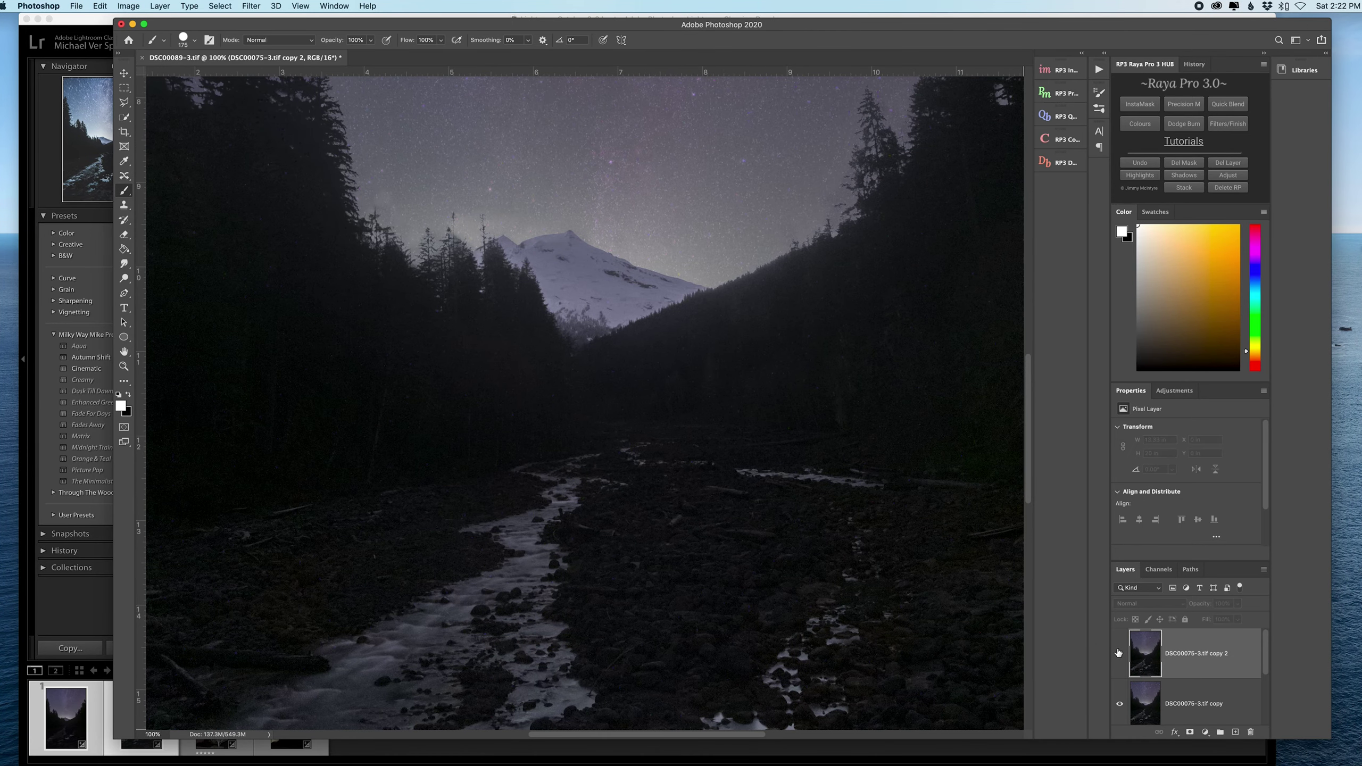
left_click(1118, 652)
Compare the stars, mountain and tree lines with the filtered copy 2 layer repeatedly hidden and shown.
scroll(562, 512, "up", 10)
scroll(562, 512, "left", 10)
scroll(562, 512, "up", 5)
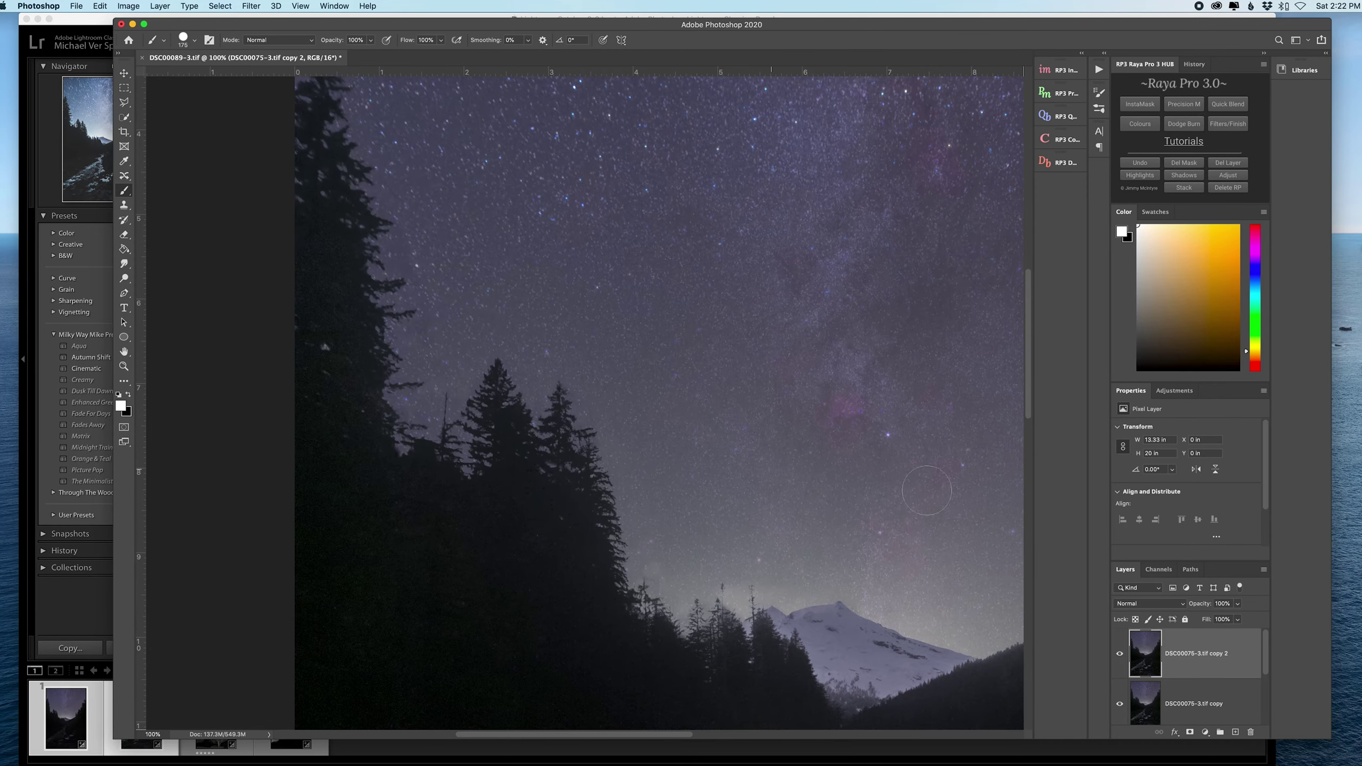
left_click(1119, 653)
left_click(1119, 653)
left_click(1119, 653)
left_click(1118, 654)
left_click(1119, 653)
scroll(797, 552, "down", 5)
scroll(796, 552, "right", 5)
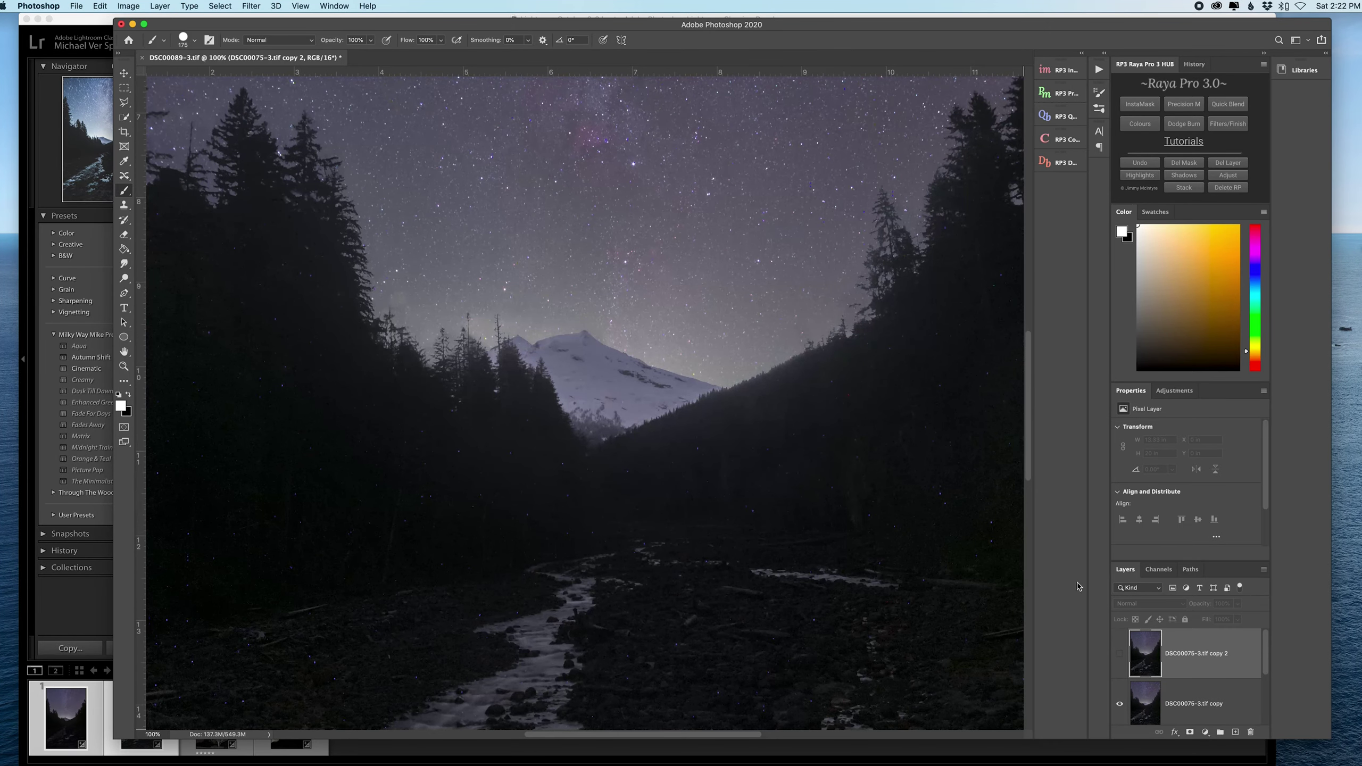
left_click(1118, 653)
Examine how the noise filter affects the sky and the edges of both tree lines.
scroll(884, 536, "right", 5)
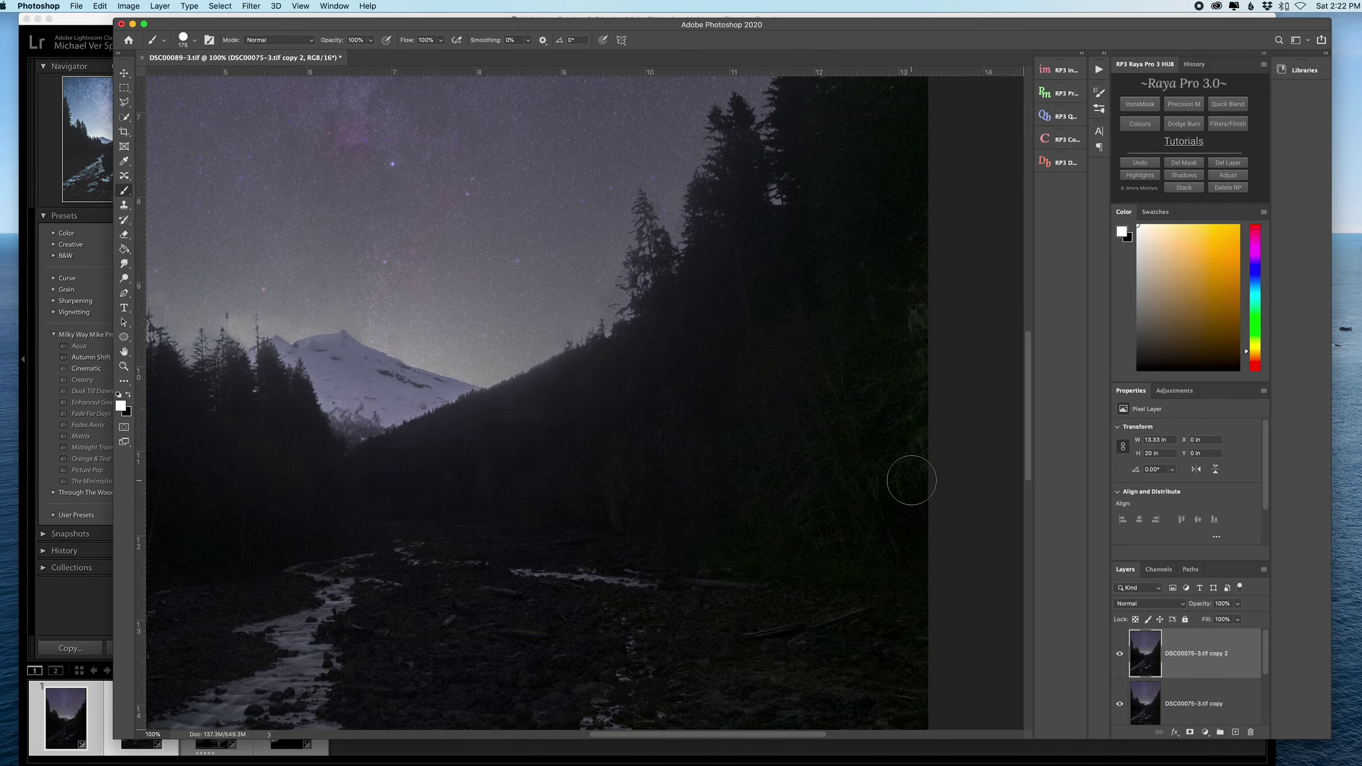
scroll(879, 469, "up", 5)
scroll(562, 546, "left", 10)
scroll(562, 546, "down", 2)
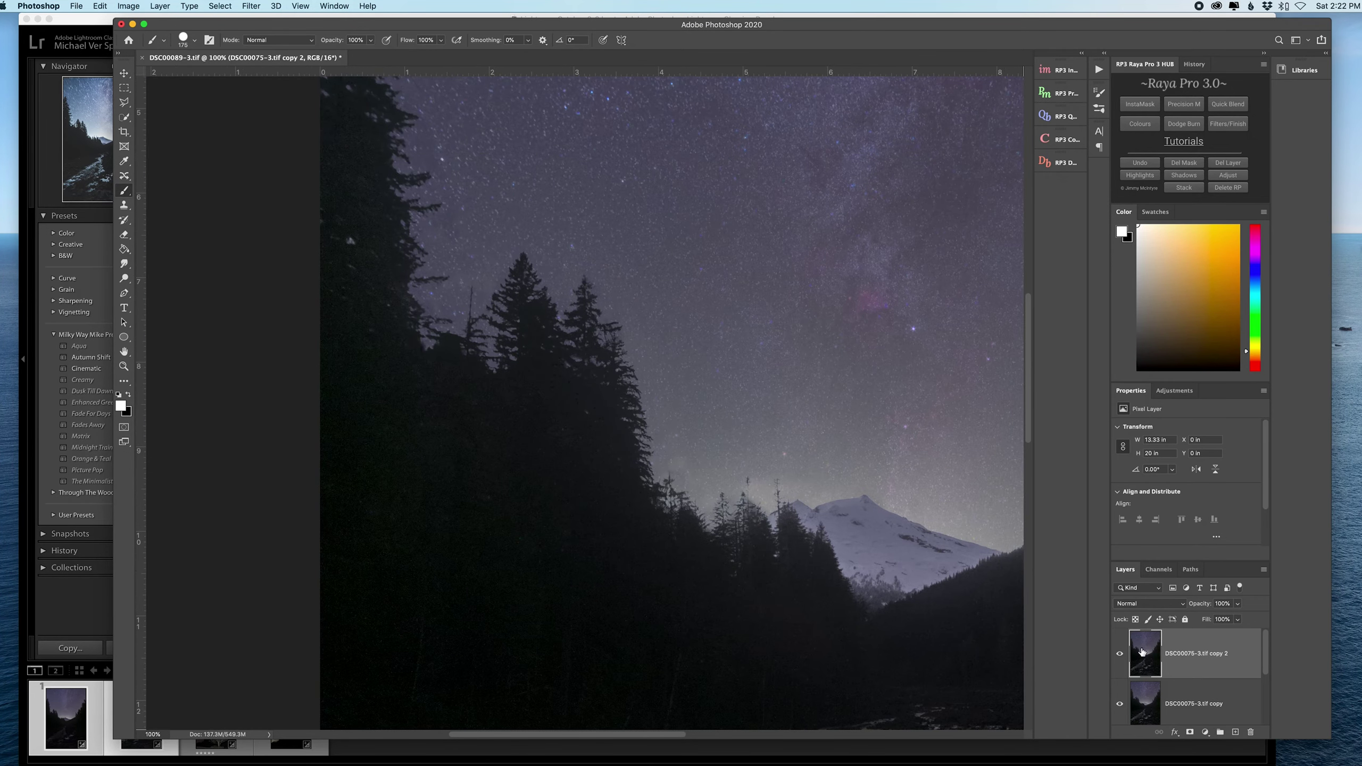
scroll(758, 491, "right", 3)
scroll(820, 532, "down", 4)
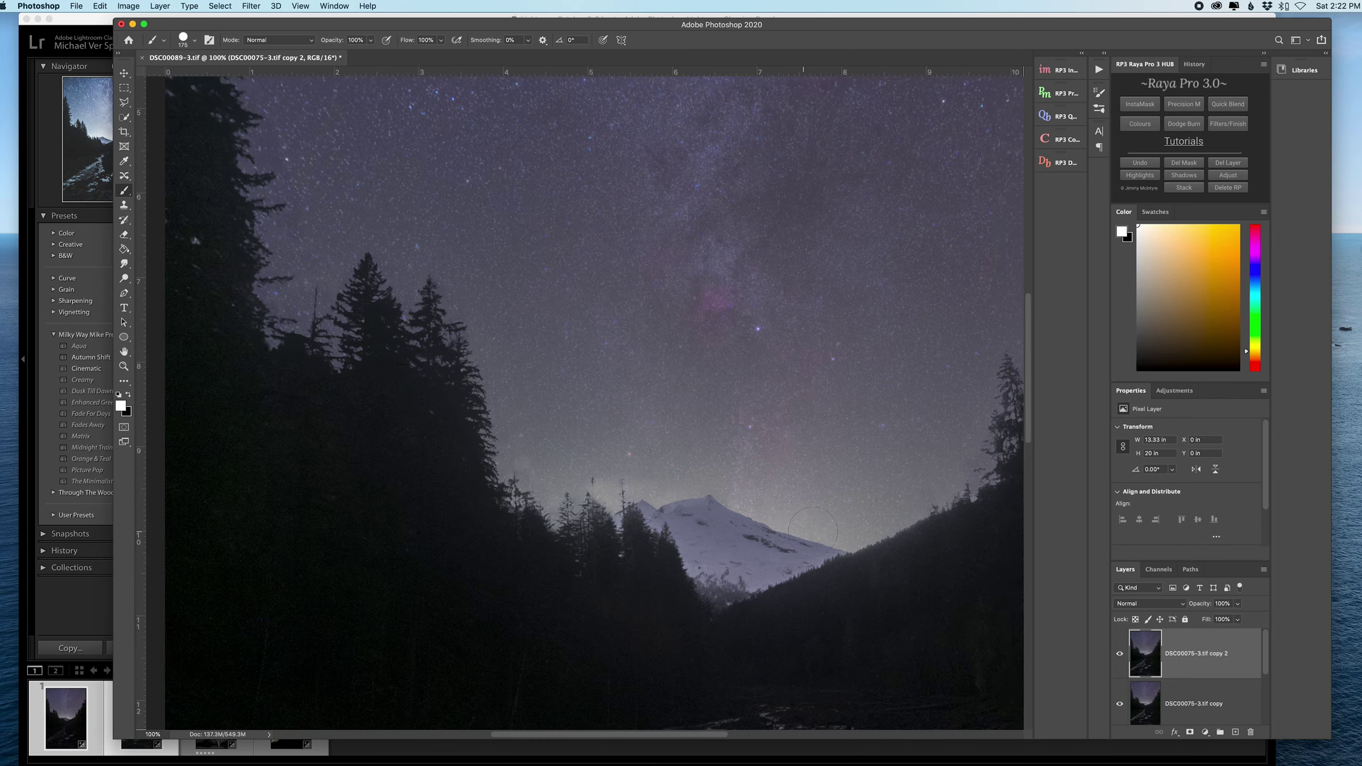
scroll(815, 531, "left", 2)
scroll(788, 467, "up", 5)
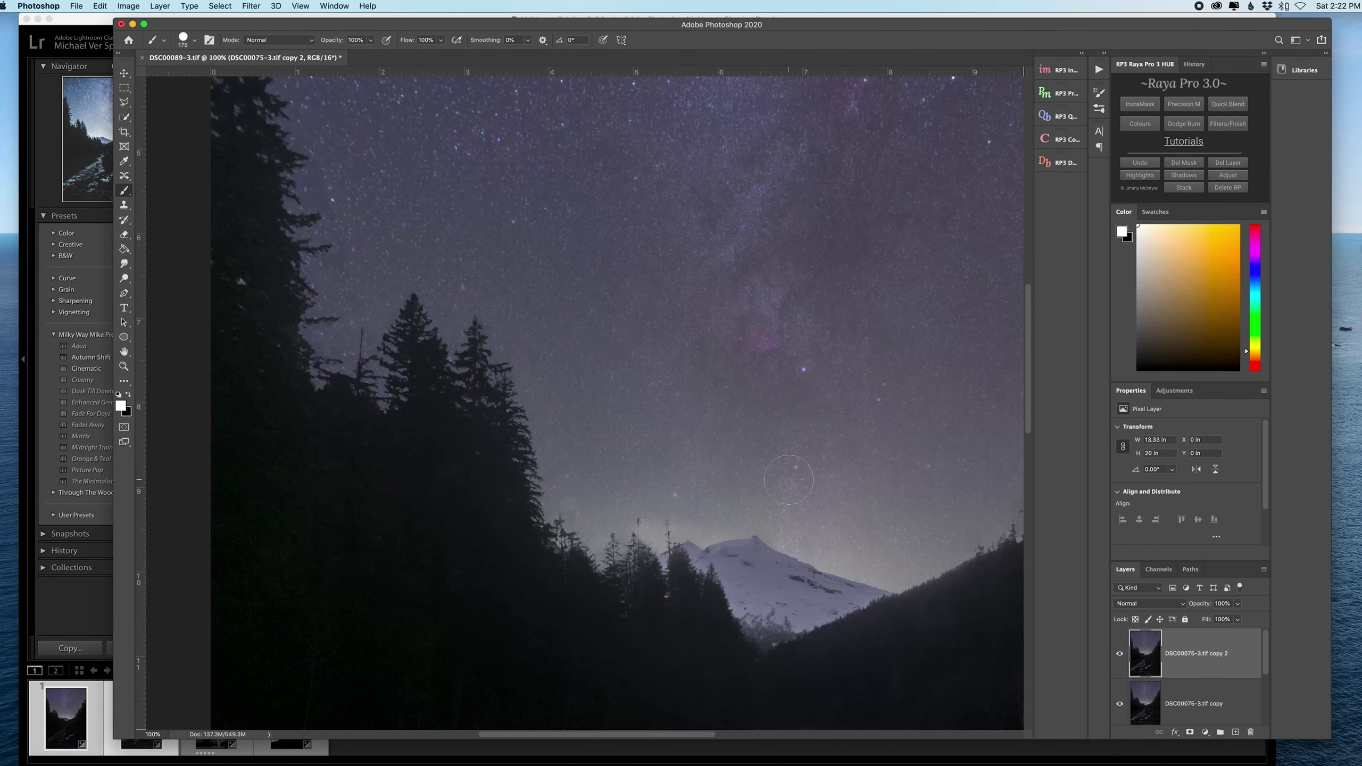
scroll(496, 259, "right", 4)
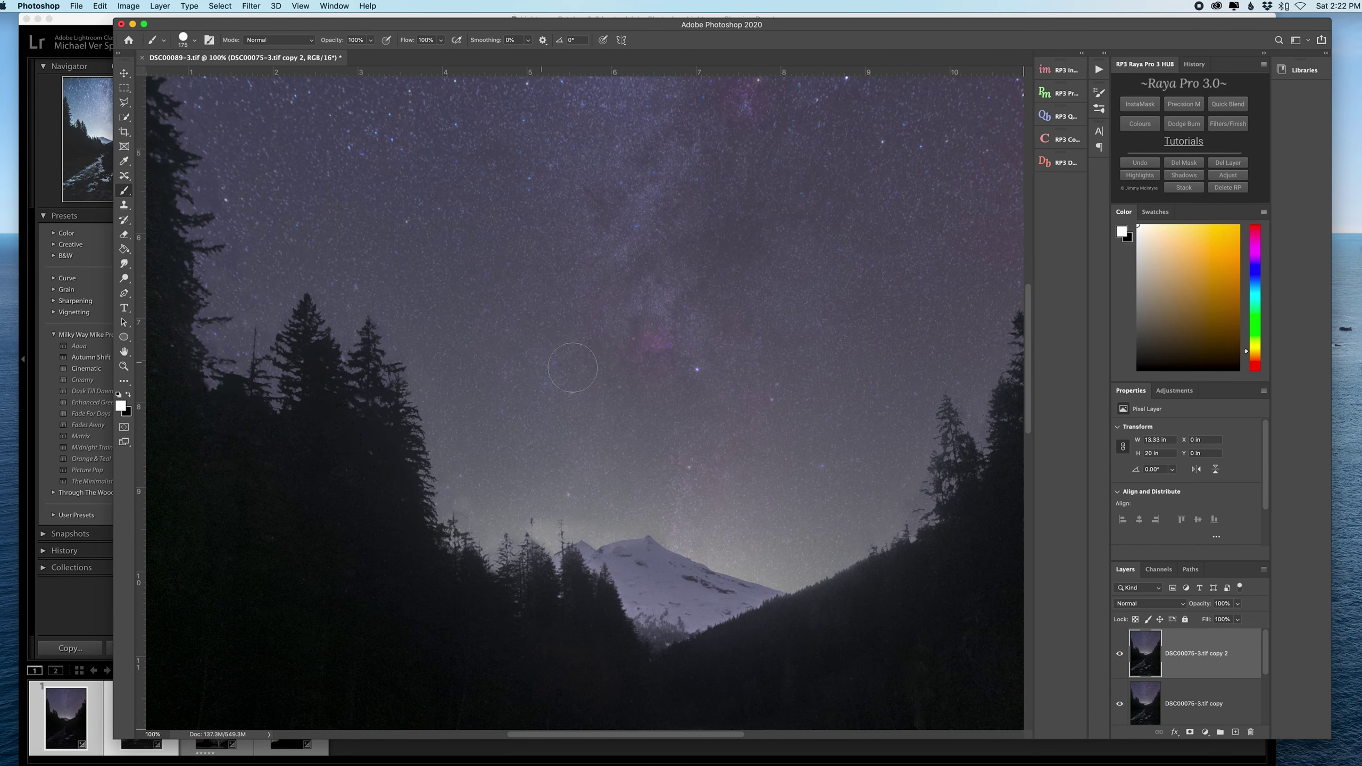
Add a layer mask to the DSC00075-3.tif copy 2 layer and prepare a black brush at 444 pixels.
scroll(556, 369, "left", 4)
left_click(1189, 732)
key("x")
left_click(183, 40)
mouse_move(200, 91)
left_mouse_down()
mouse_move(161, 92)
mouse_move(239, 77)
left_mouse_up()
left_click(735, 287)
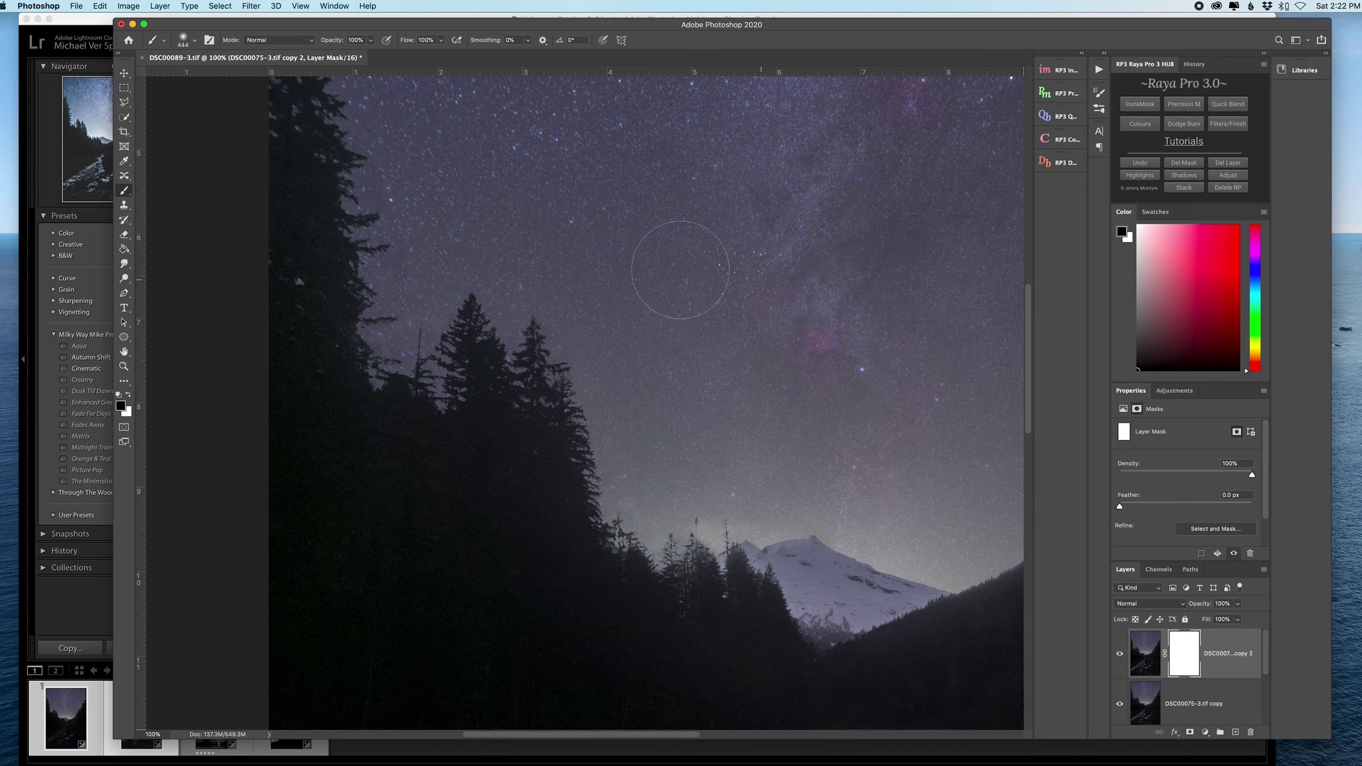
Paint black on the layer mask over the whole sky down to the tree lines to bring back the stars.
left_click_drag(816, 161, 620, 295)
scroll(619, 294, "up", 10)
mouse_move(509, 357)
left_mouse_down()
mouse_move(456, 241)
mouse_move(590, 213)
mouse_move(646, 354)
left_mouse_up()
scroll(641, 354, "right", 1)
scroll(590, 316, "down", 5)
scroll(590, 316, "right", 4)
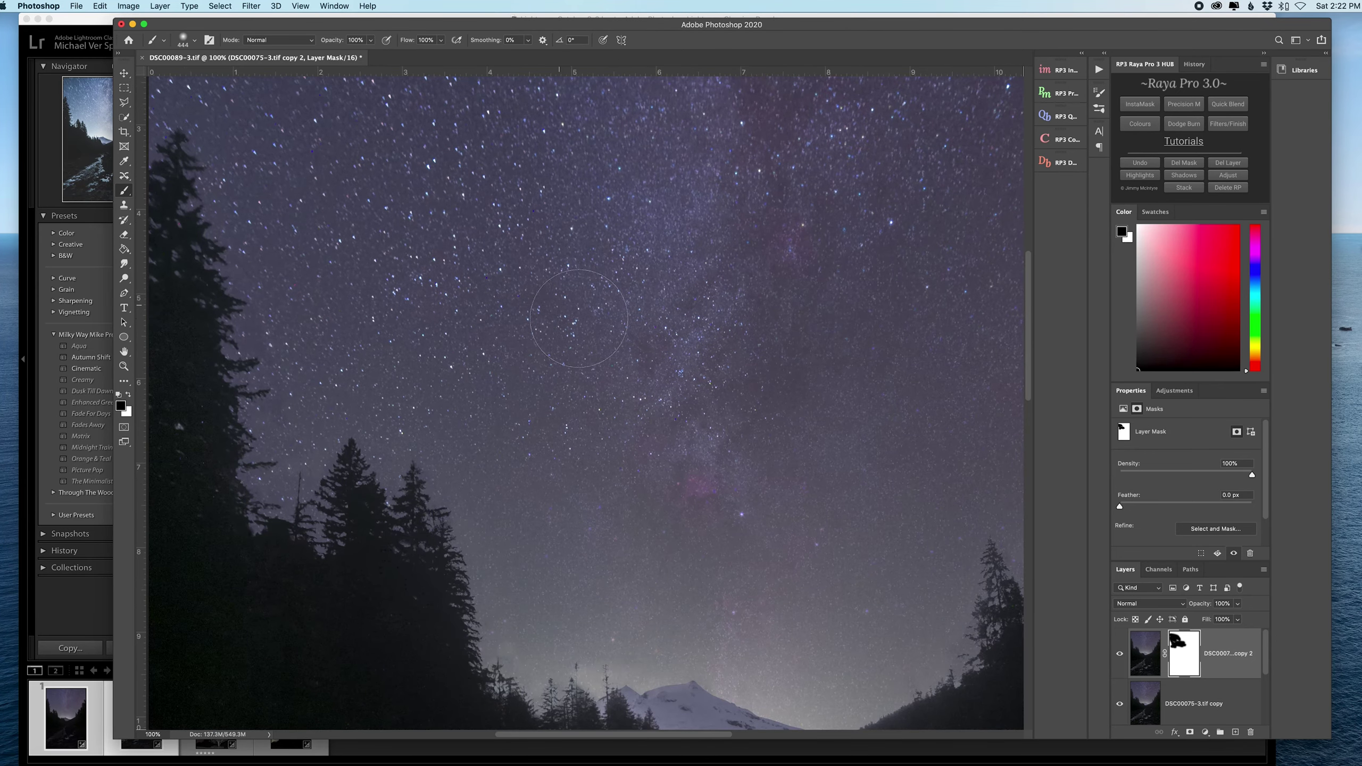
key("super+minus")
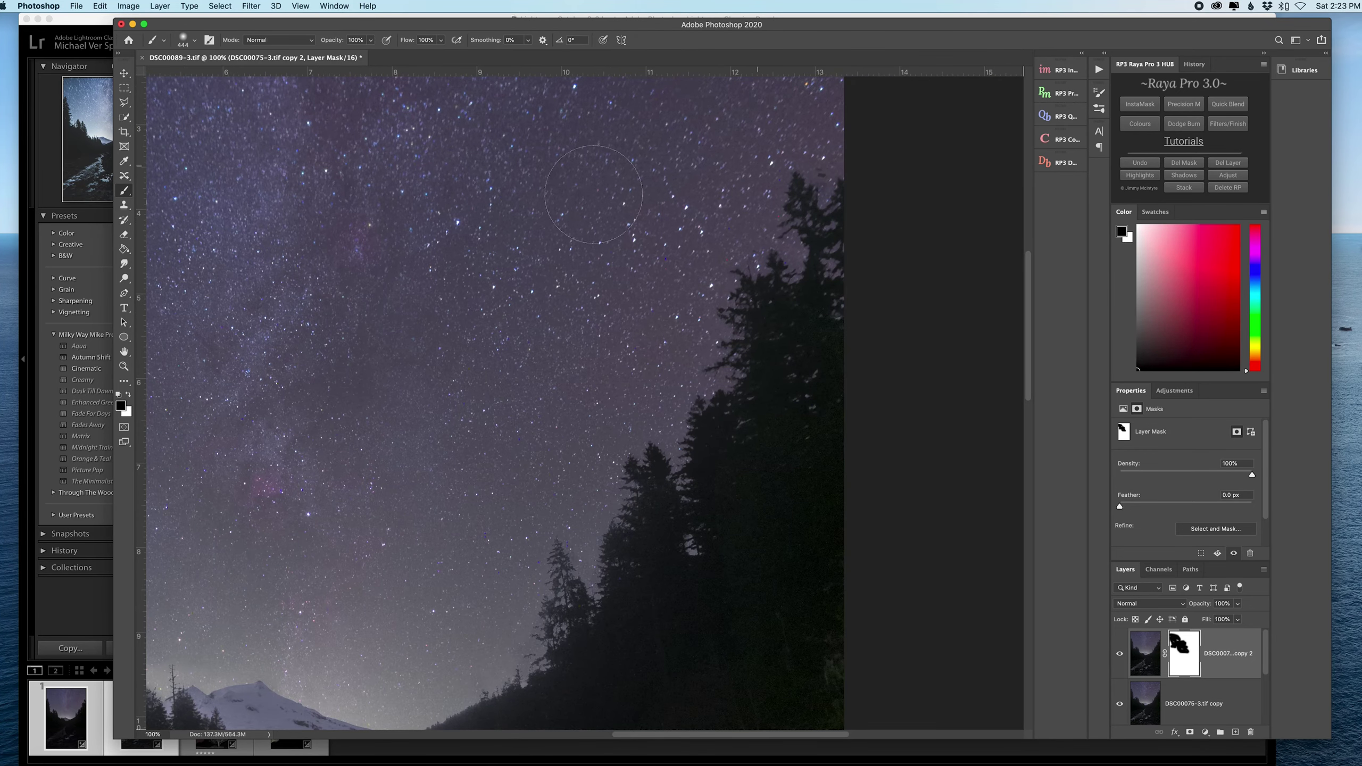
scroll(536, 375, "up", 5)
Check the mask with its red overlay and paint black over the missed patches of sky.
key("super+minus")
key("backslash")
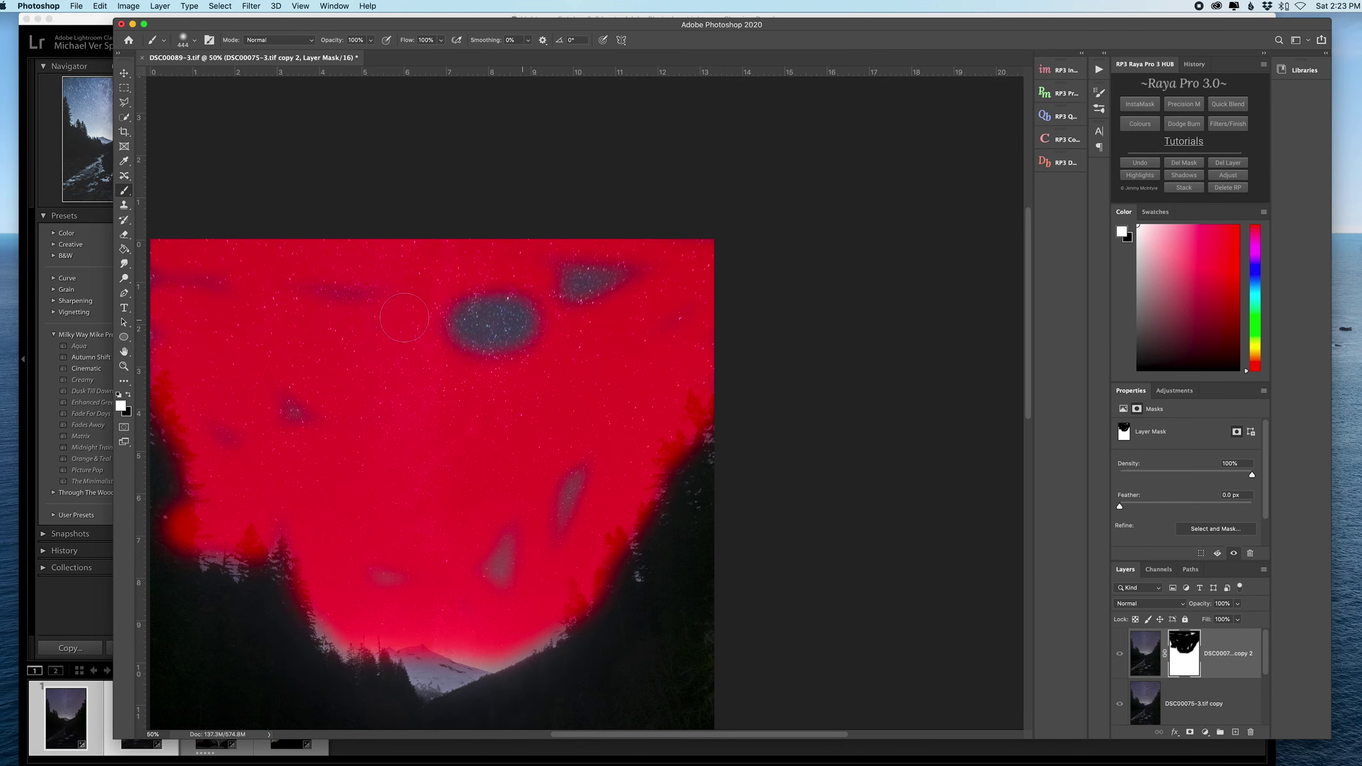
scroll(520, 264, "left", 2)
scroll(520, 263, "left", 7)
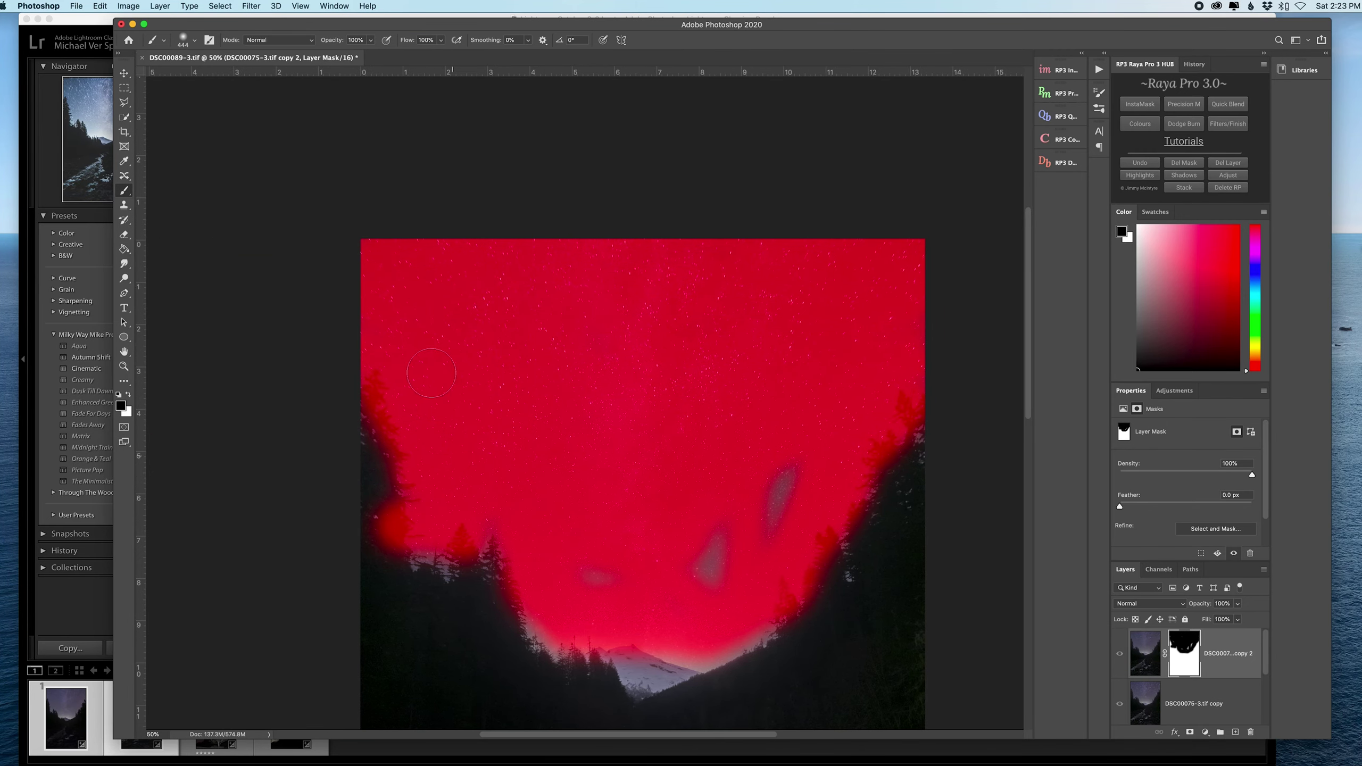
scroll(637, 484, "up", 3)
key("backslash")
Switch the mask brush to white at 63 pixels for the tree line at 100% view.
key("super+plus")
scroll(637, 484, "left", 3)
key("x")
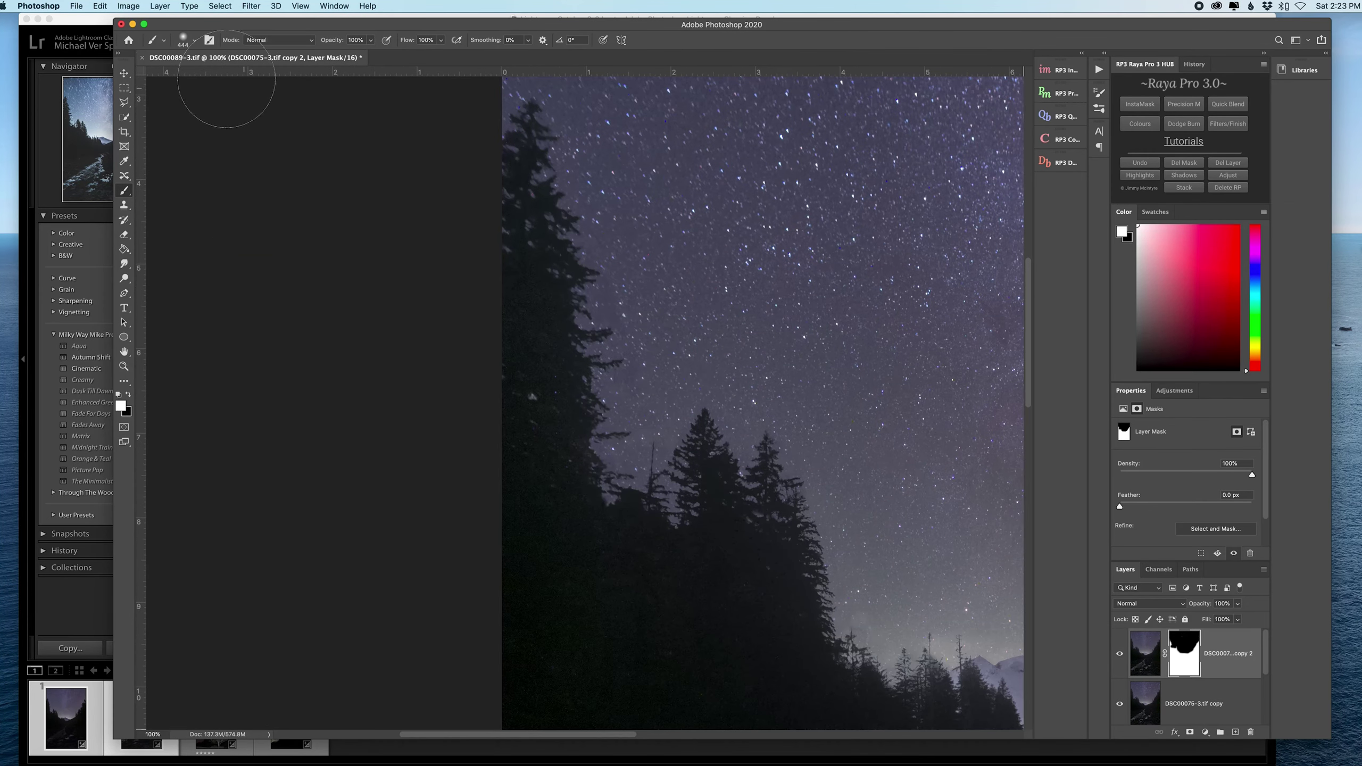
left_click(183, 40)
left_click(196, 75)
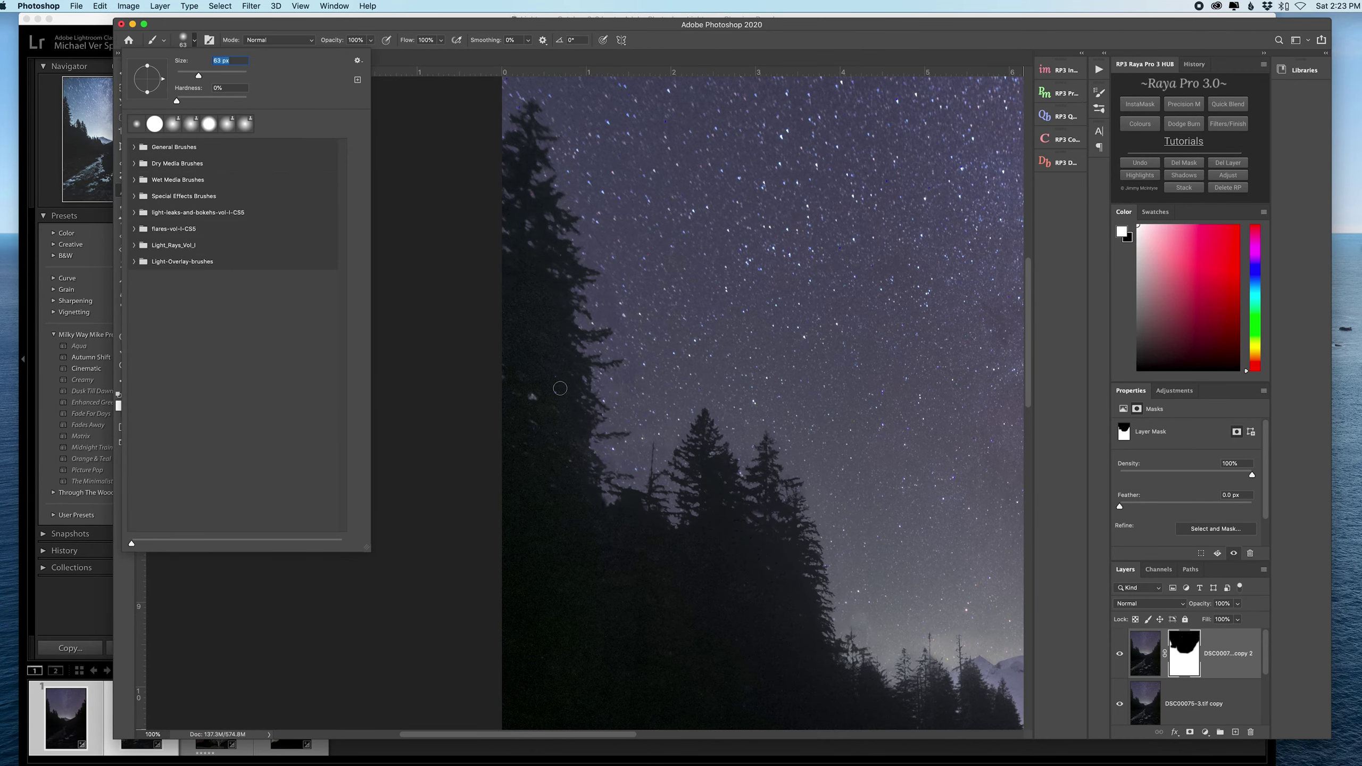
left_click(561, 388)
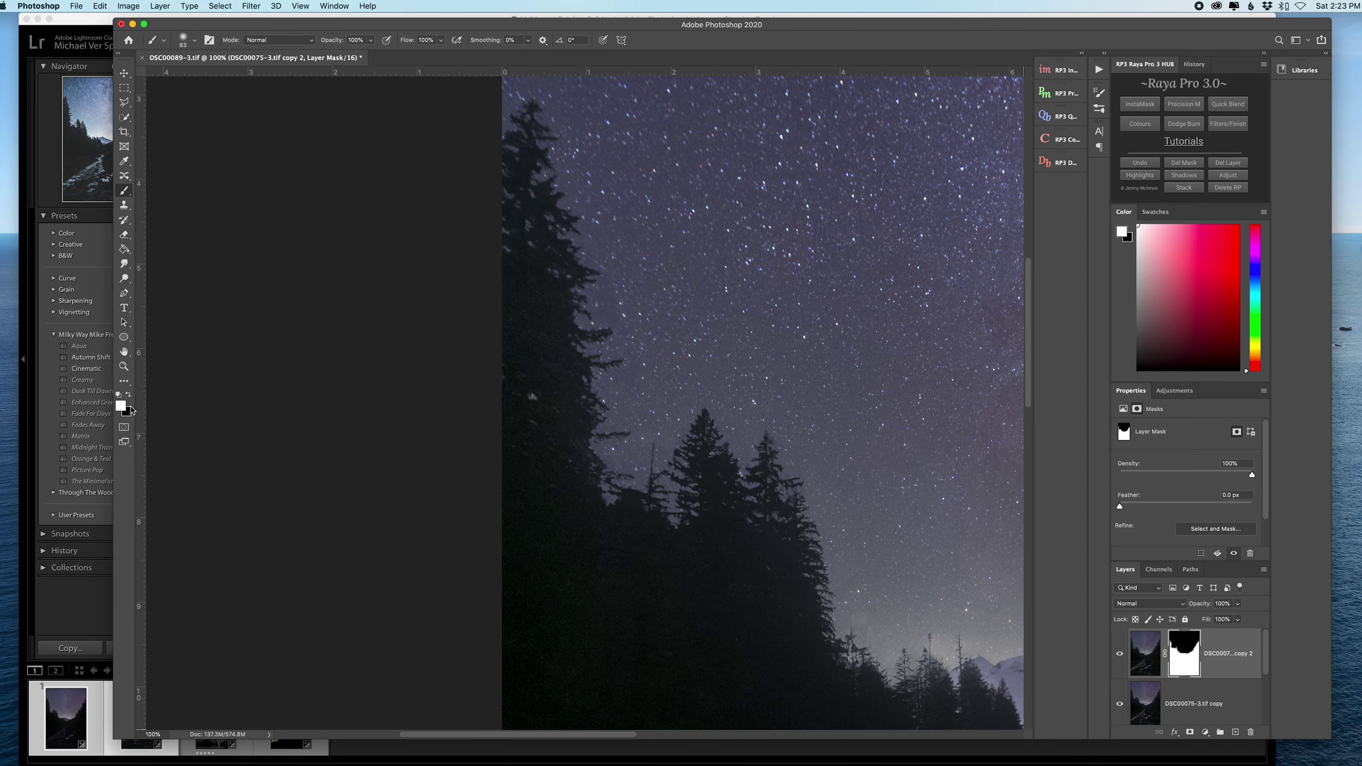
Examine the masked noise reduction along the tree lines, mountain and riverbed, and view the whole image.
scroll(547, 426, "down", 10)
scroll(547, 426, "right", 6)
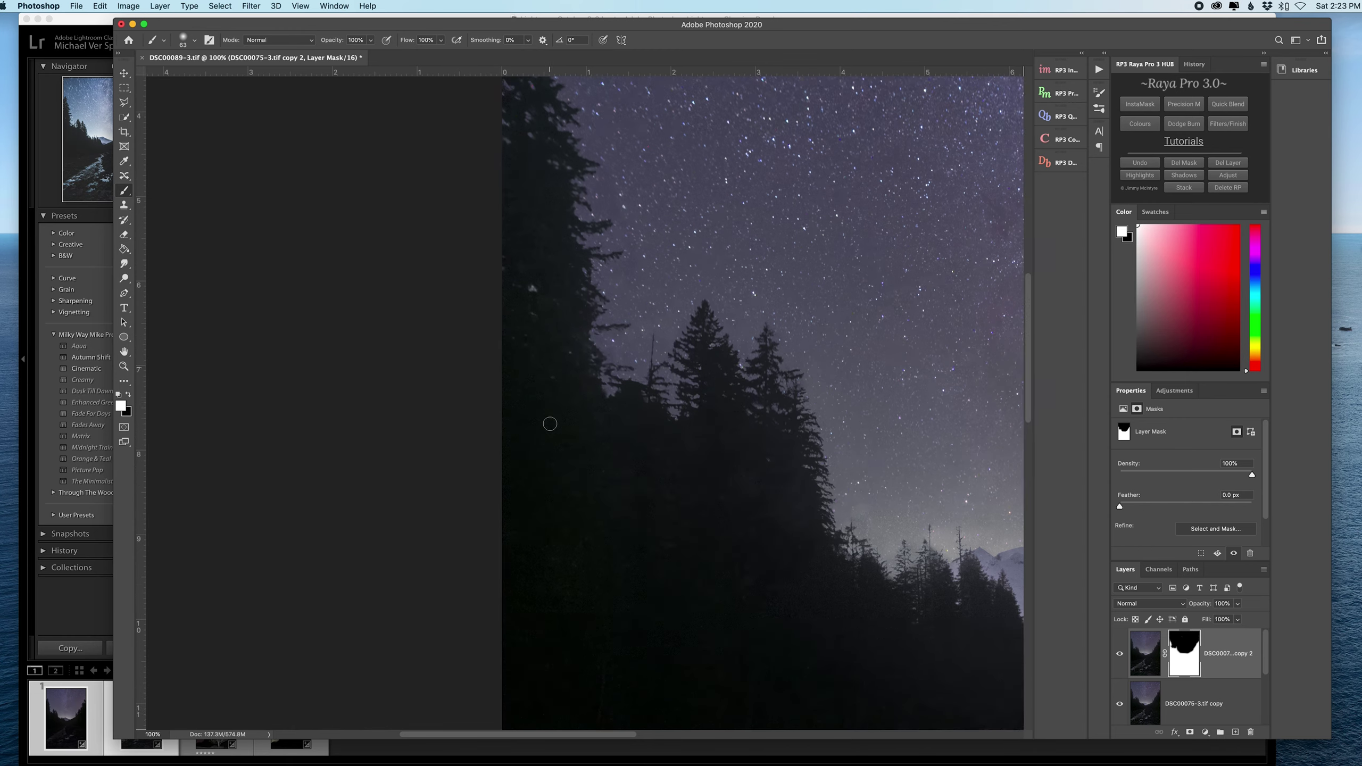
scroll(614, 576, "right", 6)
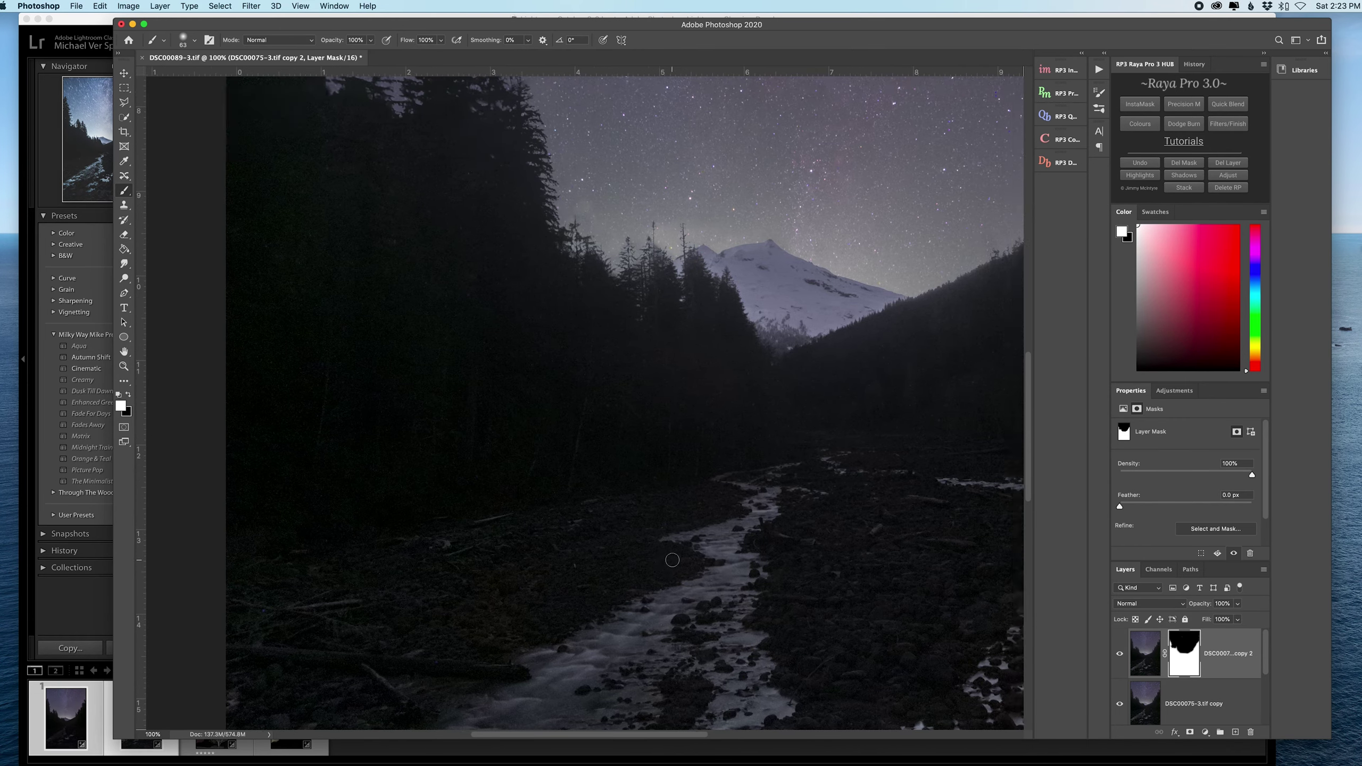
scroll(672, 560, "up", 4)
scroll(672, 560, "down", 14)
scroll(672, 559, "right", 4)
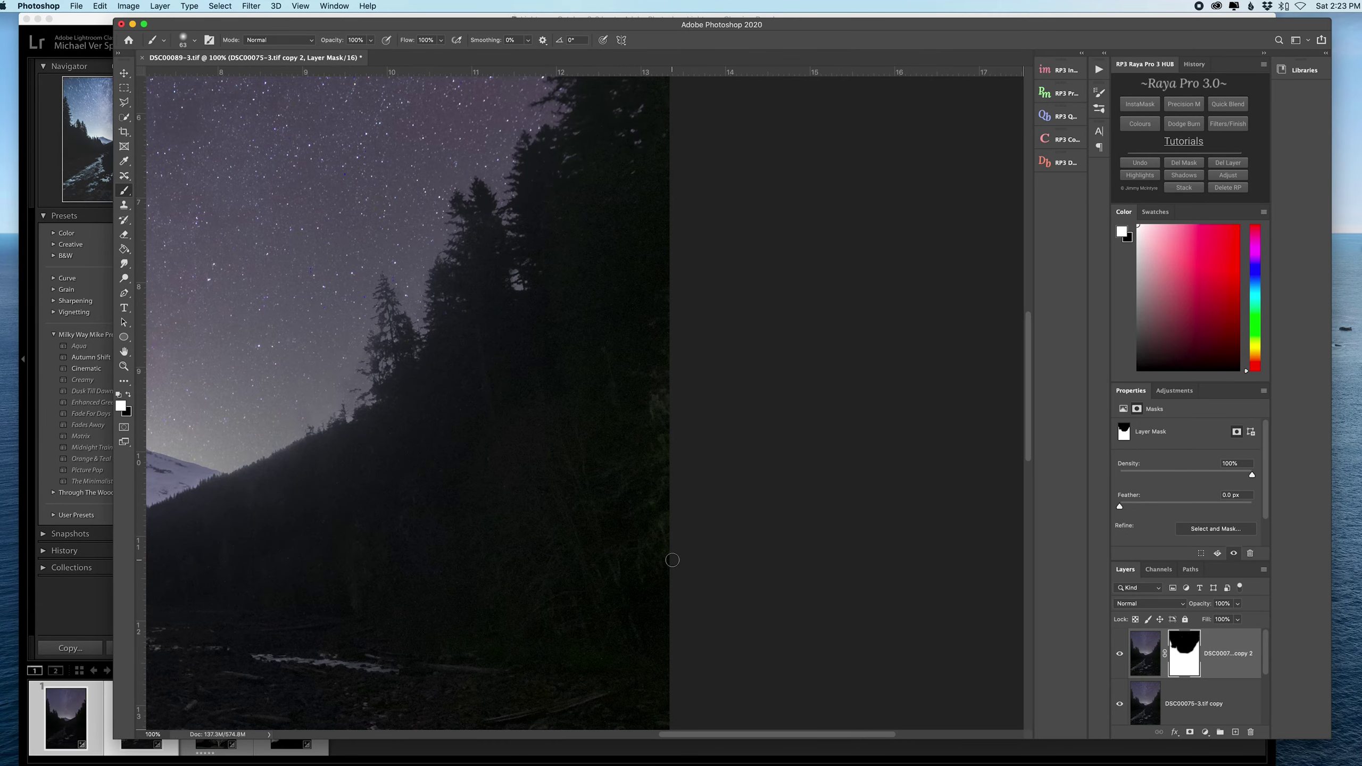
scroll(672, 560, "left", 10)
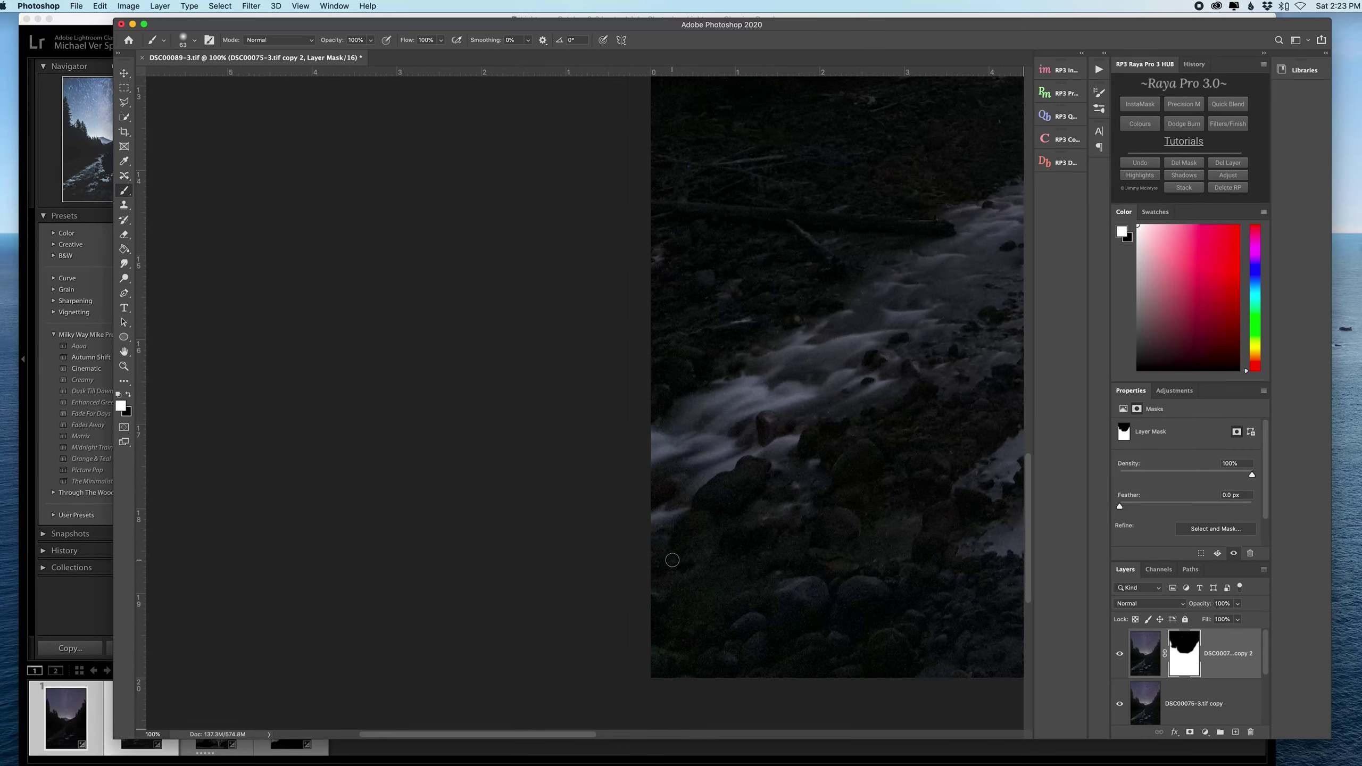
scroll(672, 559, "up", 8)
scroll(672, 559, "right", 6)
scroll(672, 559, "left", 5)
scroll(672, 559, "right", 4)
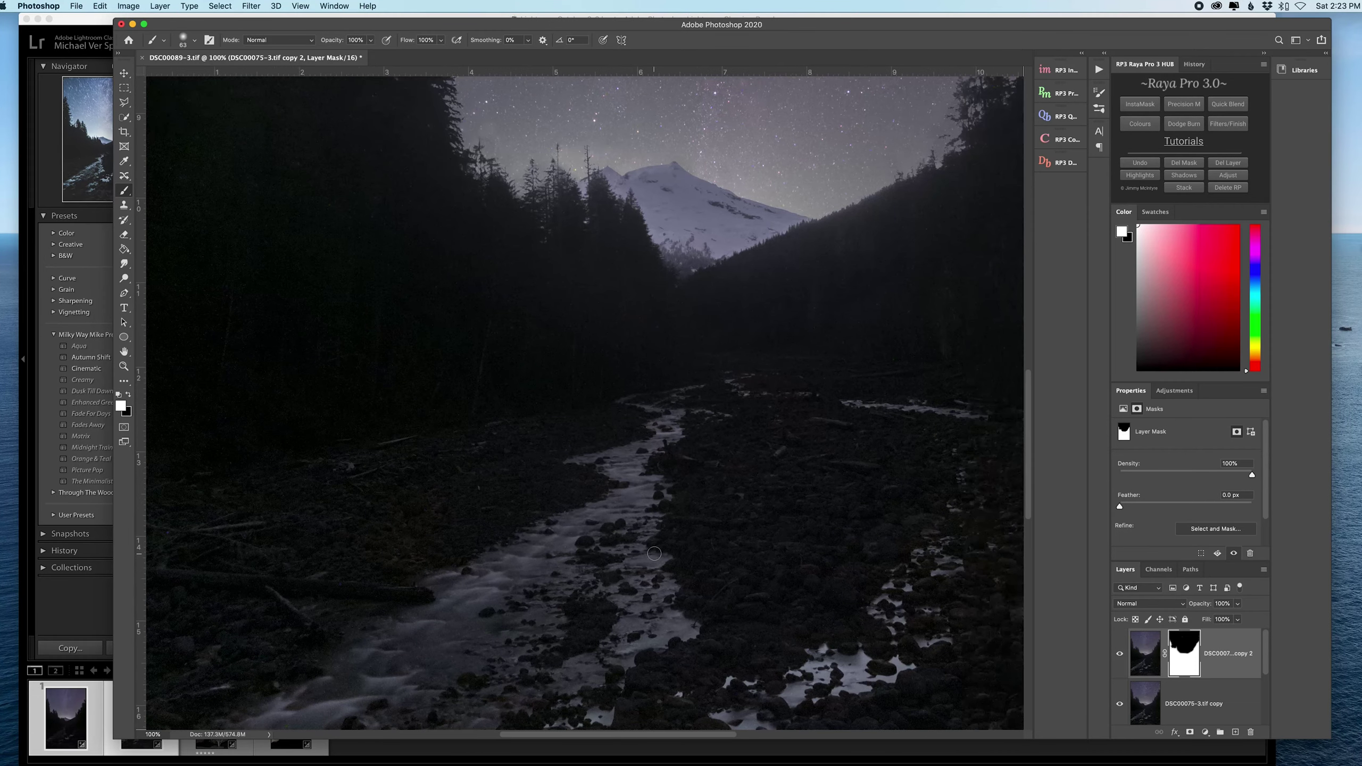
key("super+minus")
key("super+minus")
key("super+minus")
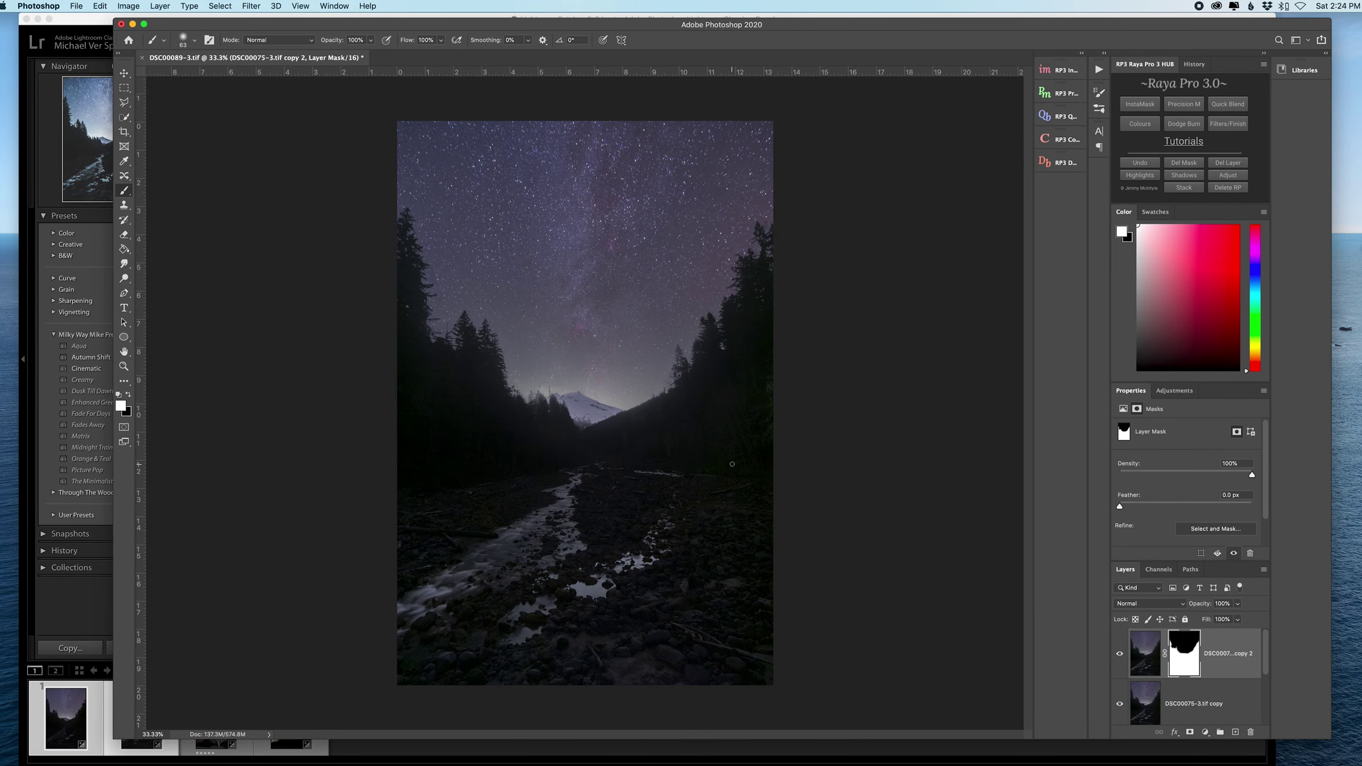
Hide the masked noise-reduction layer and examine the original noise in the dark trees and riverbed at 66.7% view.
left_click(1118, 654)
key("super+plus")
key("super+plus")
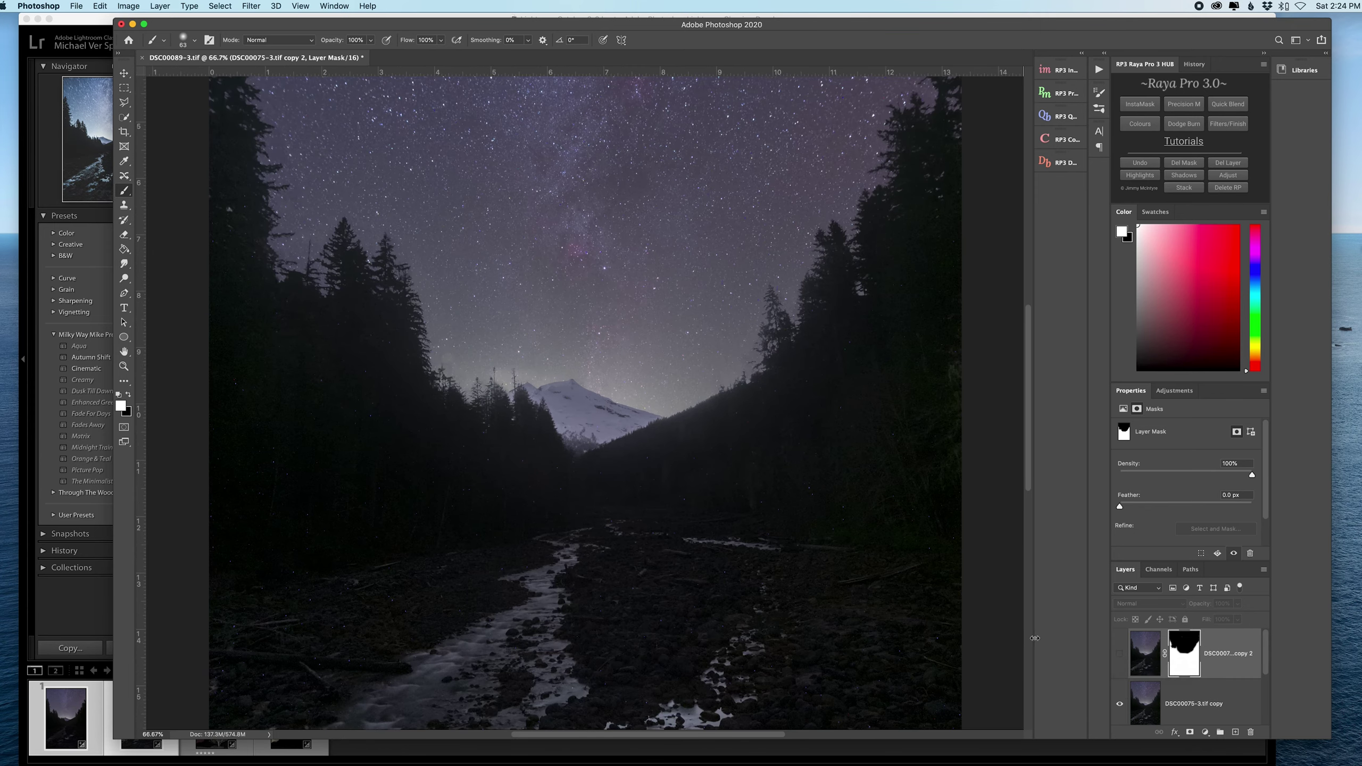
scroll(842, 597, "left", 5)
scroll(841, 597, "down", 5)
scroll(839, 592, "right", 10)
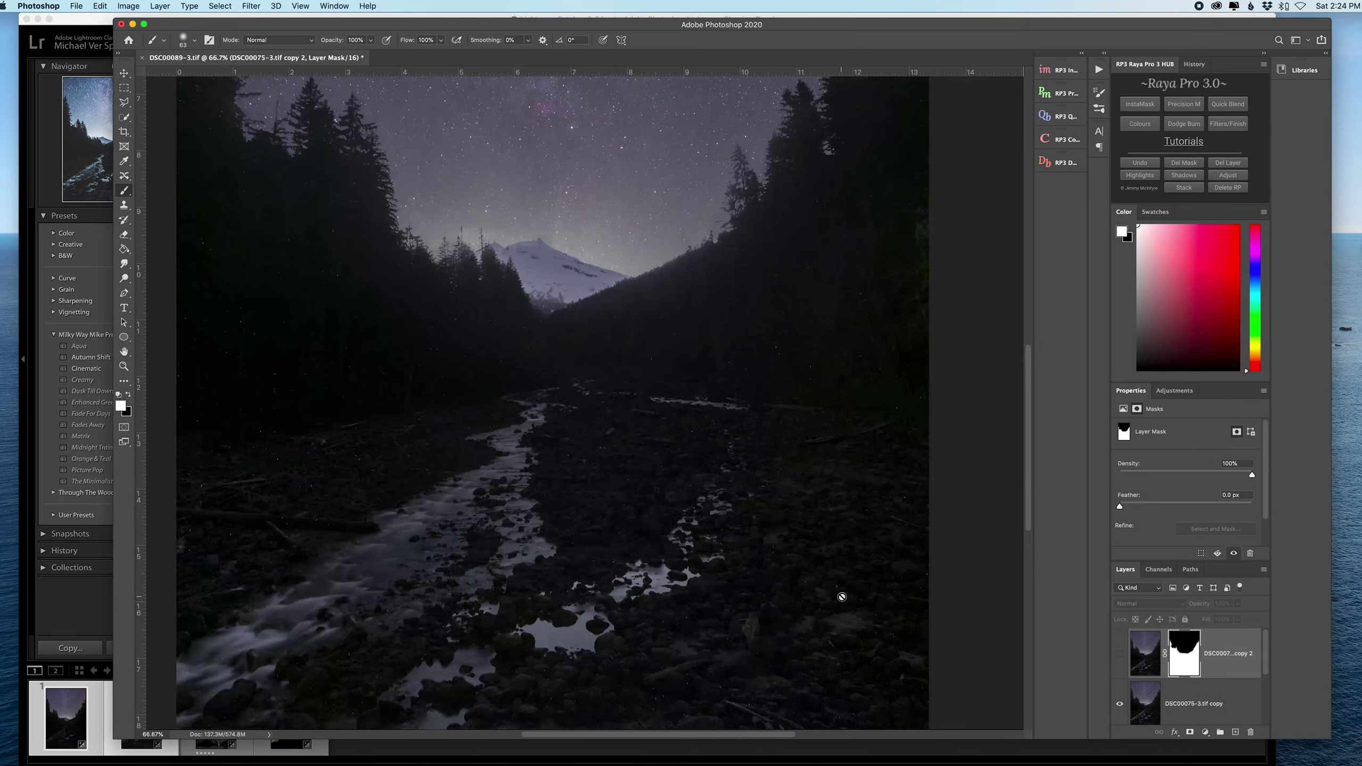
scroll(705, 527, "up", 1)
scroll(705, 527, "left", 1)
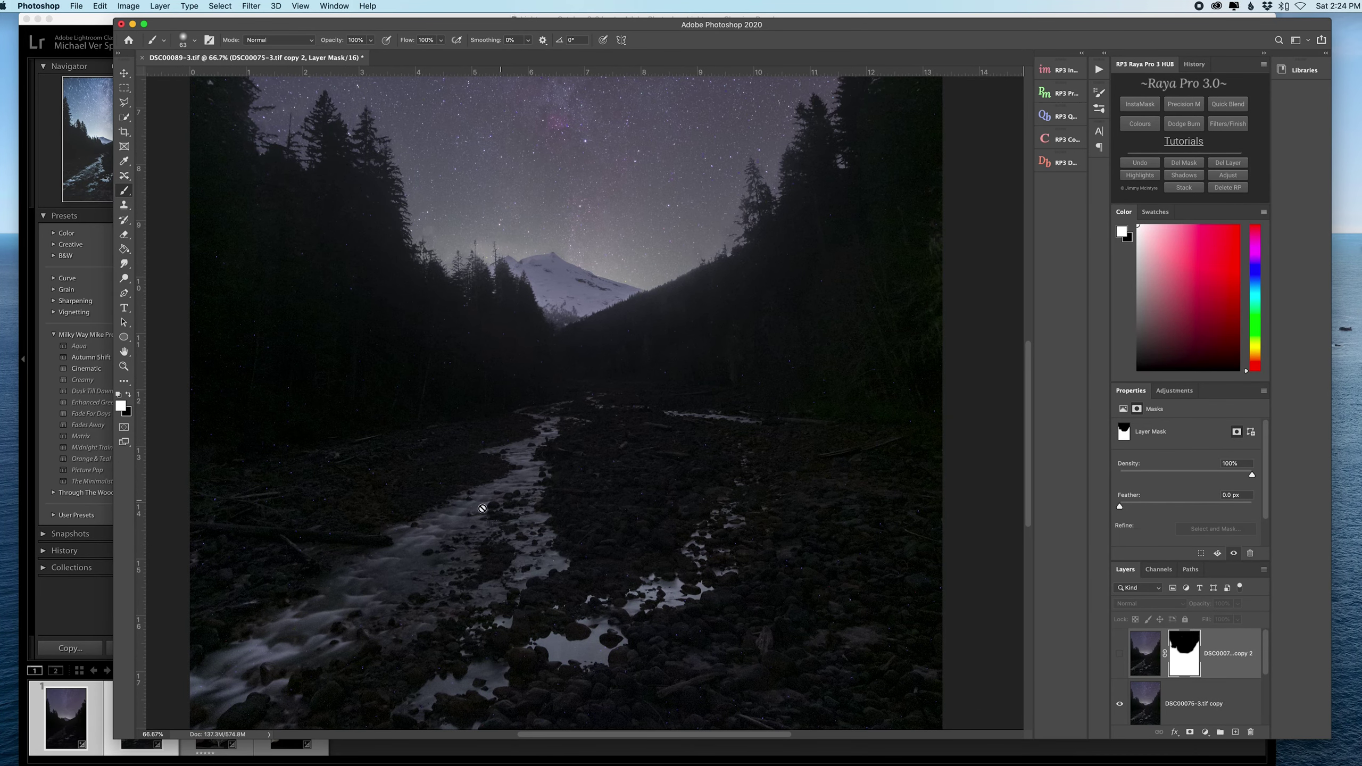
scroll(691, 563, "up", 6)
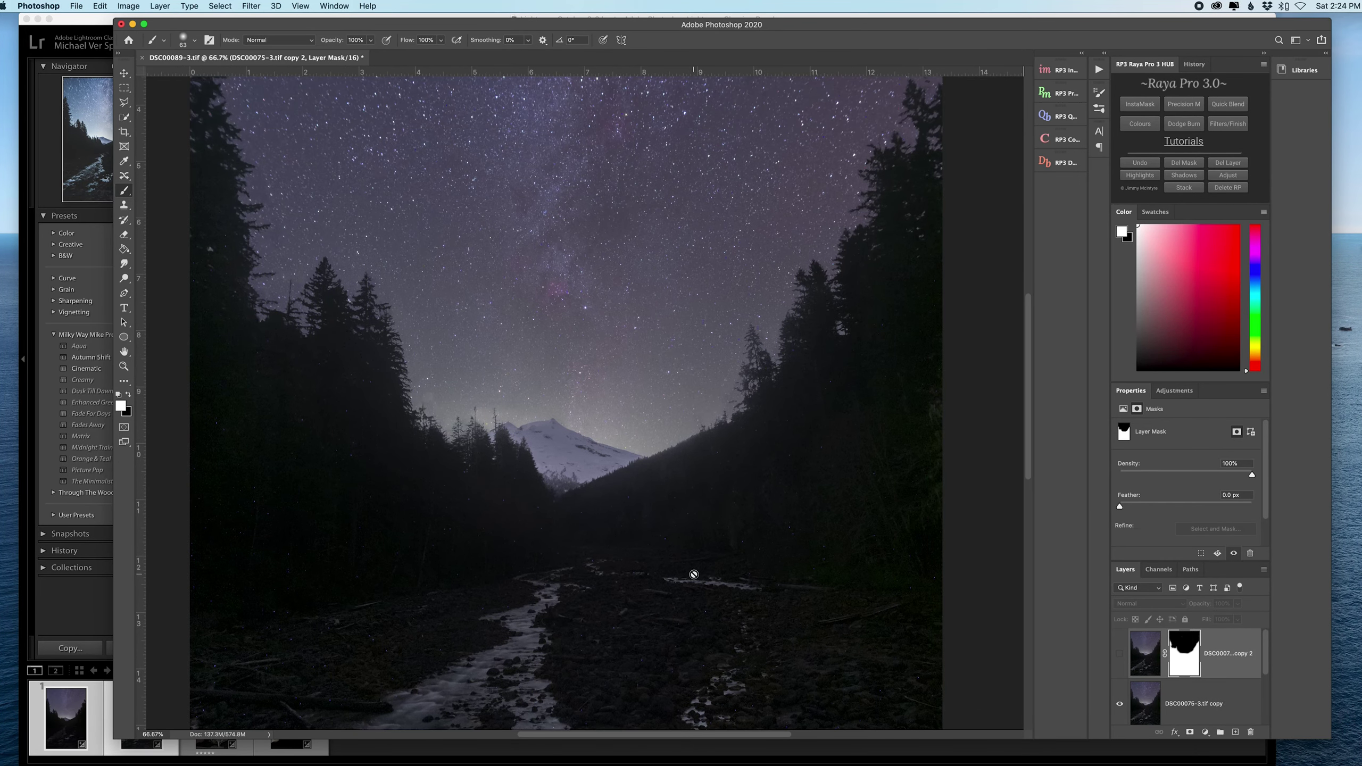
scroll(787, 575, "left", 6)
scroll(787, 575, "down", 2)
scroll(787, 575, "right", 14)
Show the masked noise-reduction layer again and examine the cleaned foreground, tree lines and starry sky, finishing on the whole image.
left_click(1119, 653)
scroll(559, 487, "left", 15)
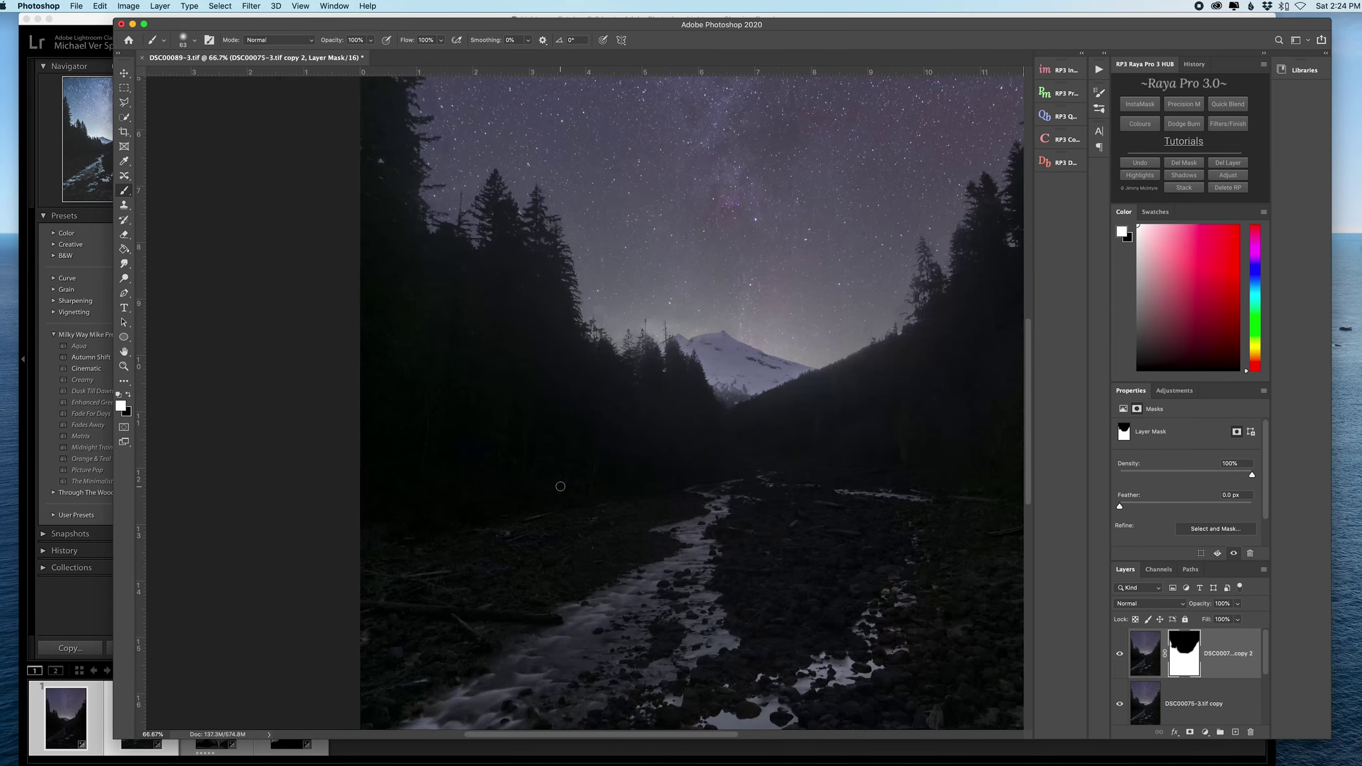
scroll(559, 486, "up", 7)
scroll(559, 486, "right", 8)
scroll(601, 456, "up", 9)
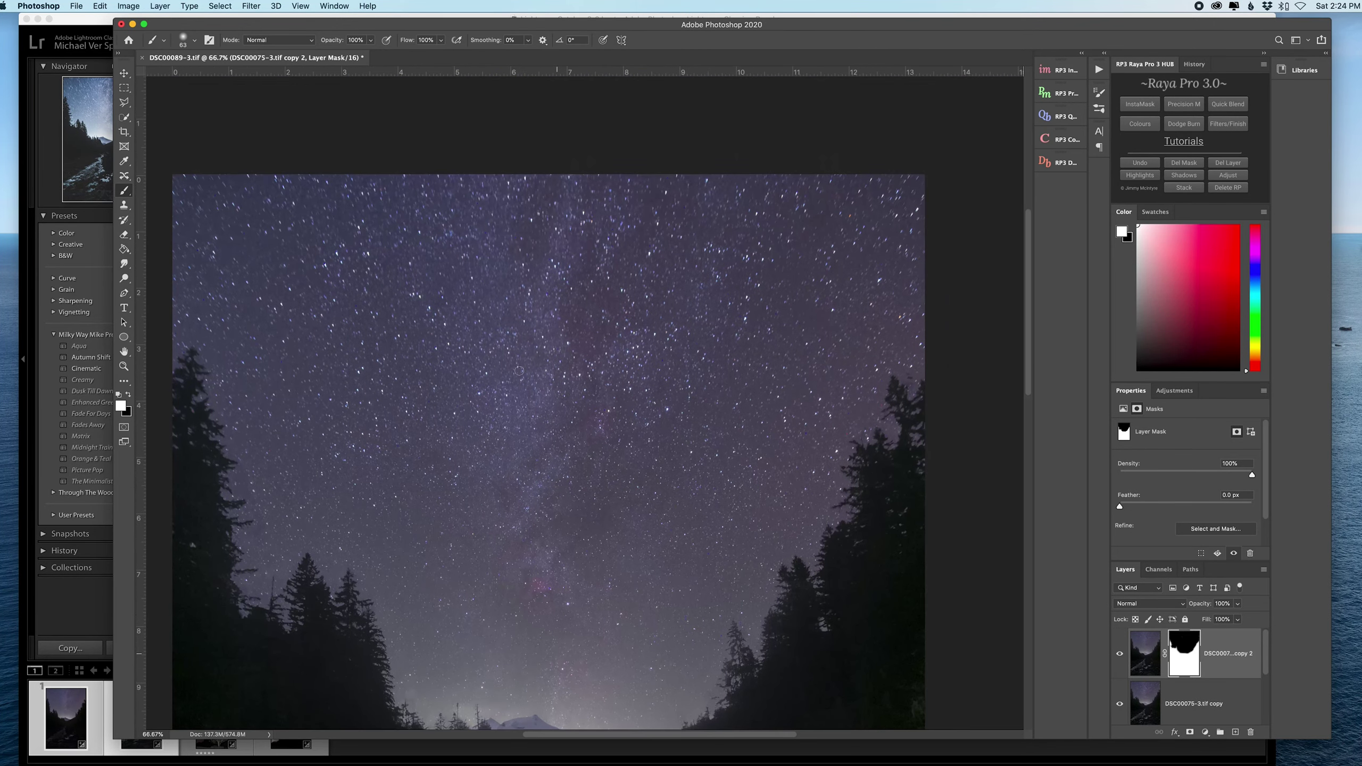
scroll(649, 422, "down", 4)
scroll(649, 421, "left", 9)
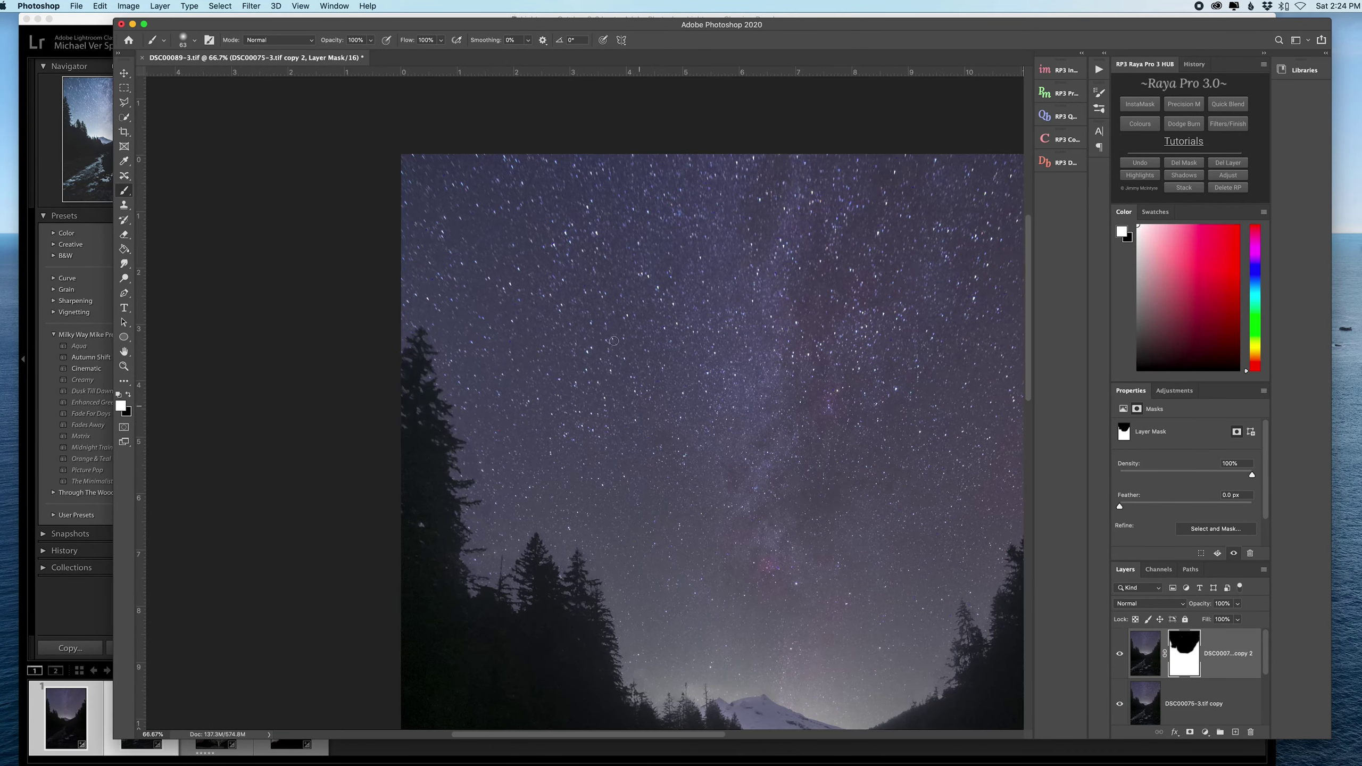
scroll(706, 395, "right", 10)
scroll(706, 395, "down", 10)
scroll(706, 395, "left", 8)
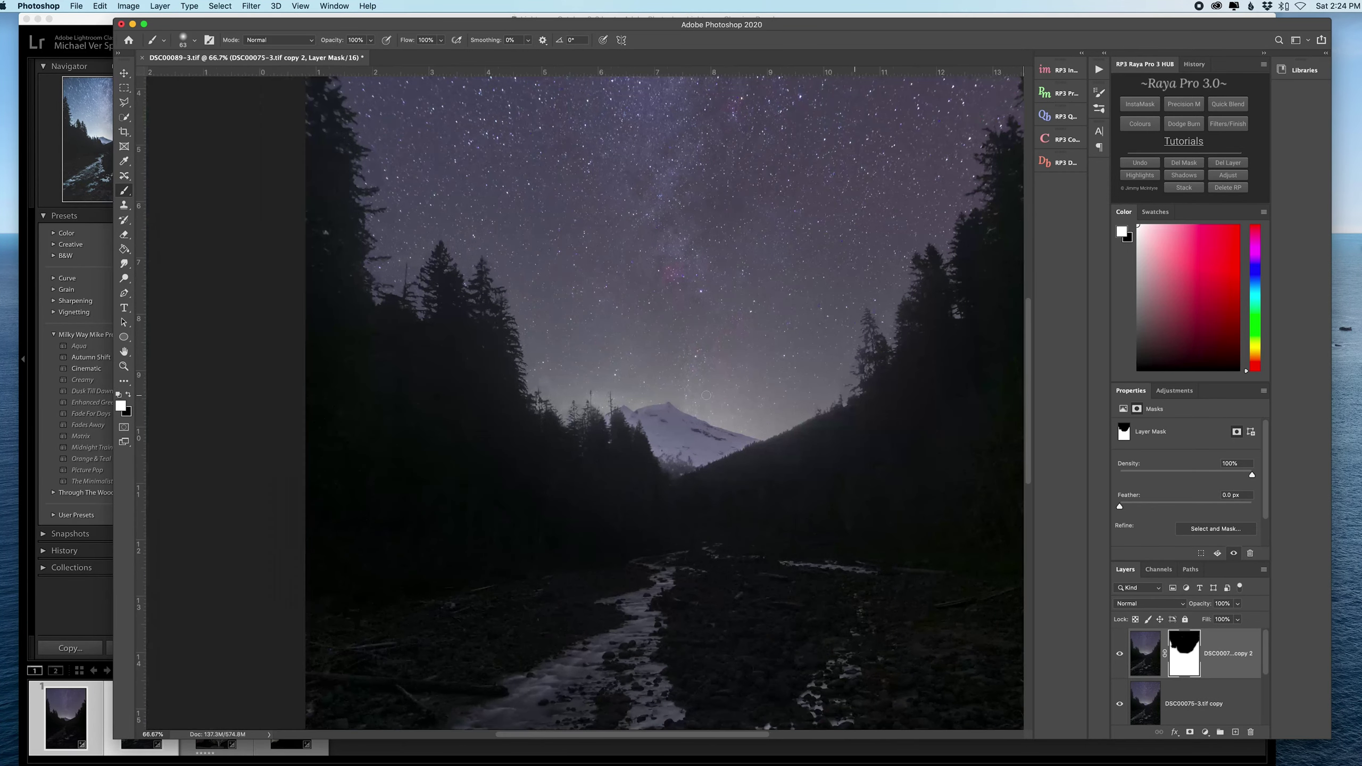
scroll(706, 395, "up", 5)
scroll(746, 333, "up", 4)
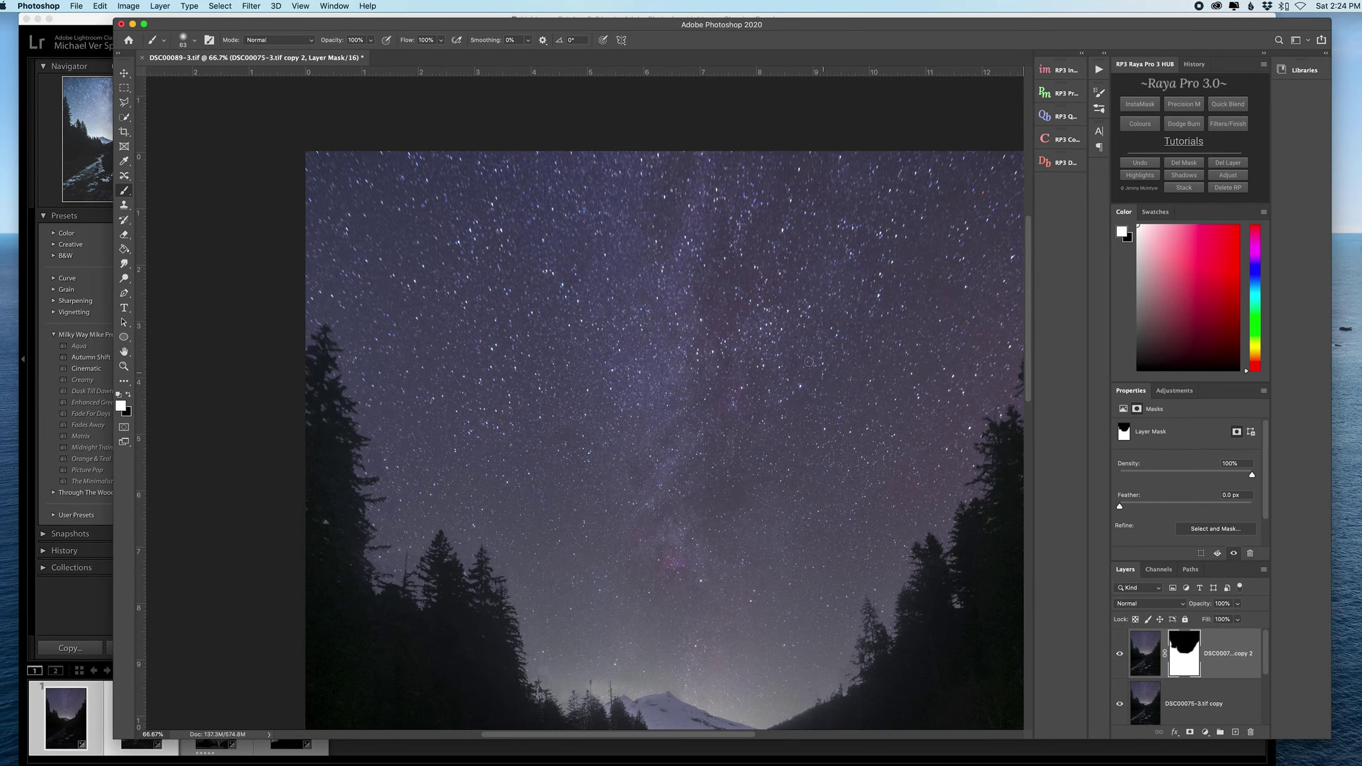
scroll(761, 460, "right", 12)
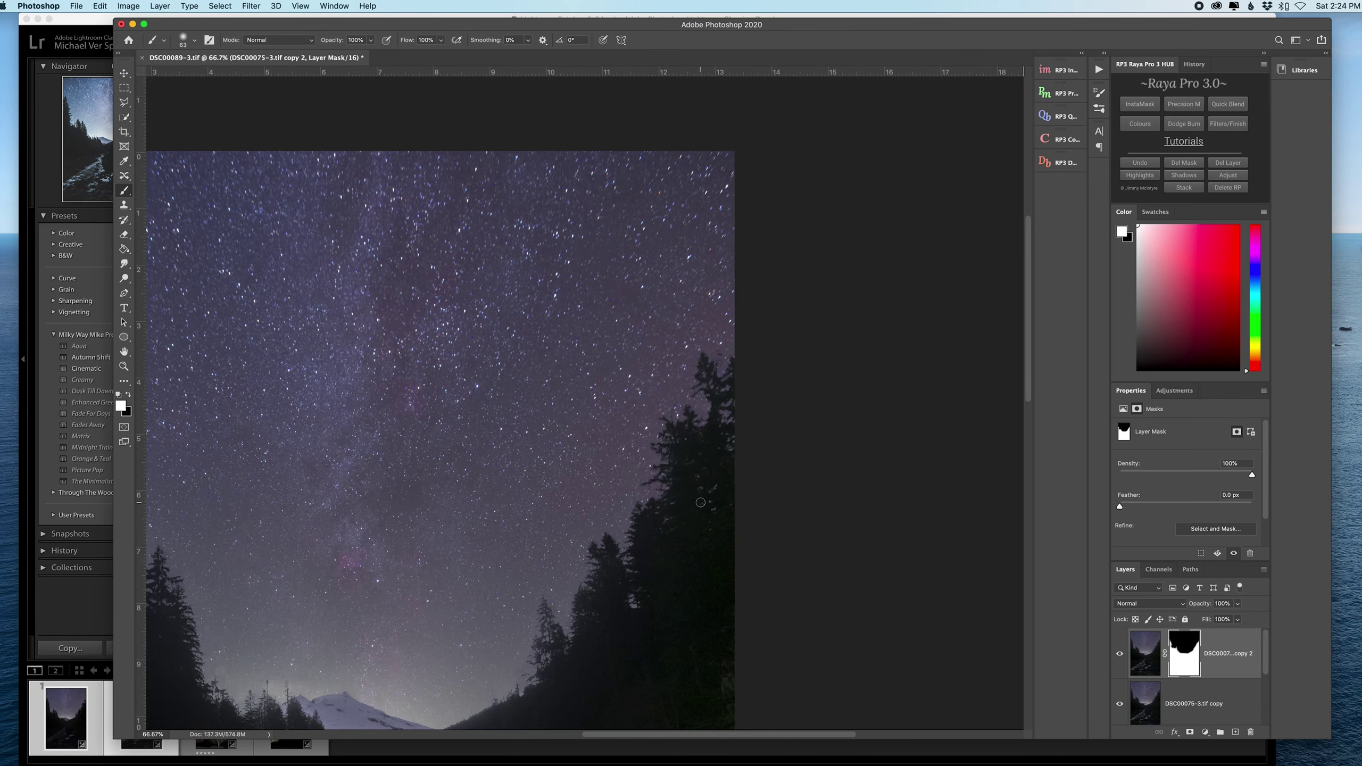
scroll(750, 450, "left", 9)
scroll(739, 444, "down", 2)
scroll(739, 444, "down", 3)
key("ctrl+minus")
key("ctrl+minus")
key("ctrl+minus")
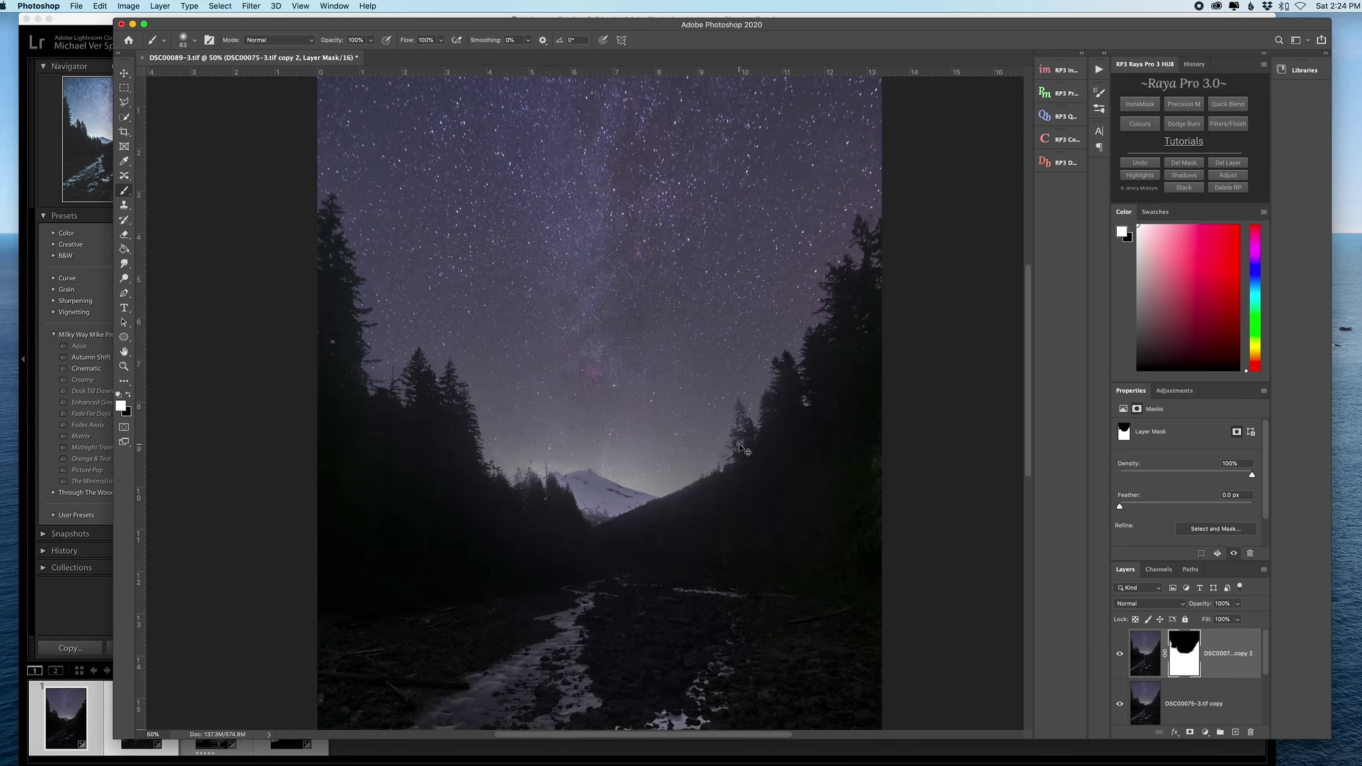
key("ctrl+plus")
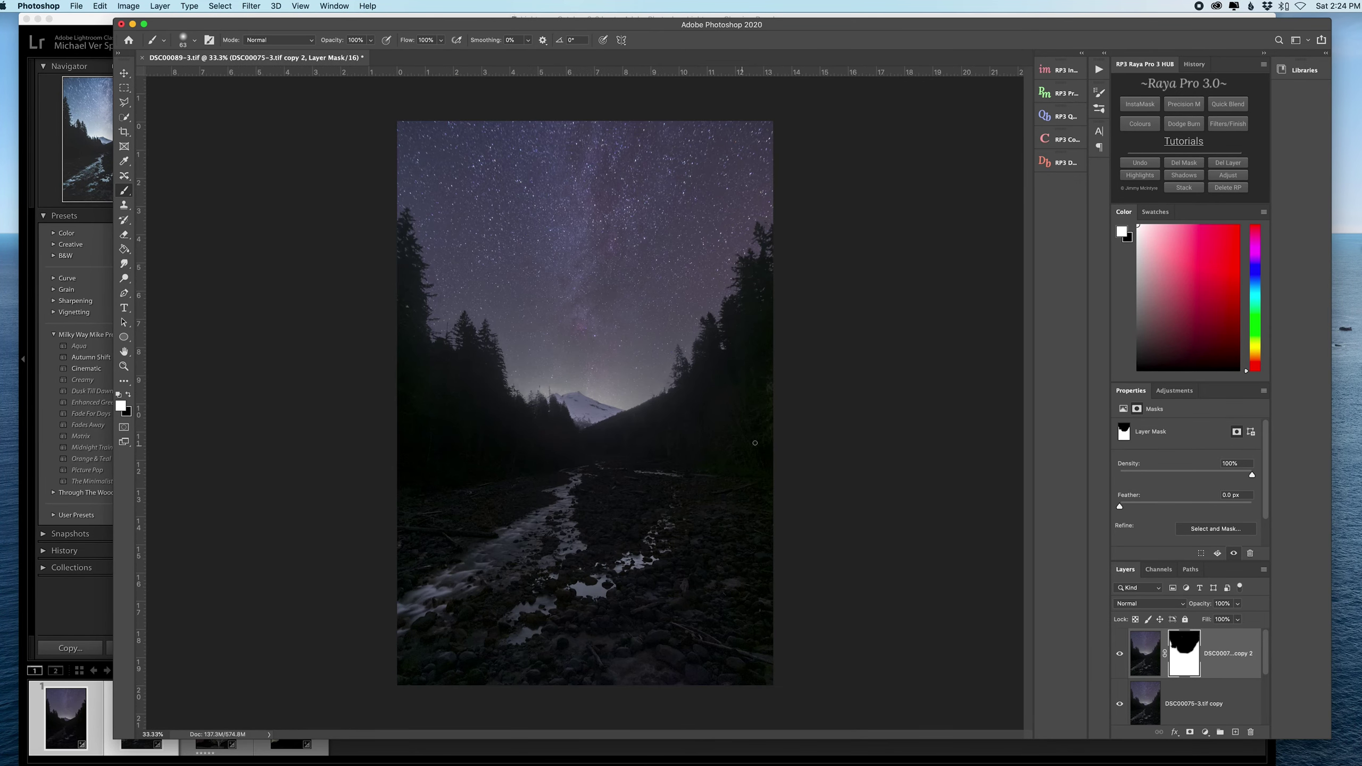